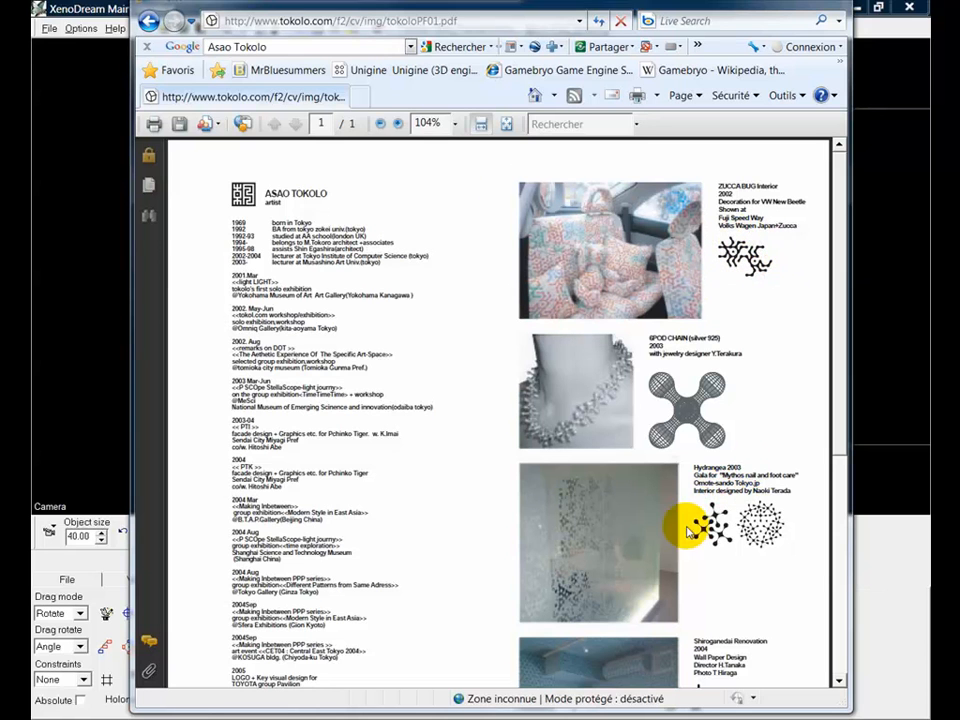
# Scroll through the artist's portfolio PDF to examine the pattern designs shown.
pyautogui.scroll(-1, 842, 406)
pyautogui.moveTo(842, 406); pyautogui.dragTo(844, 614)
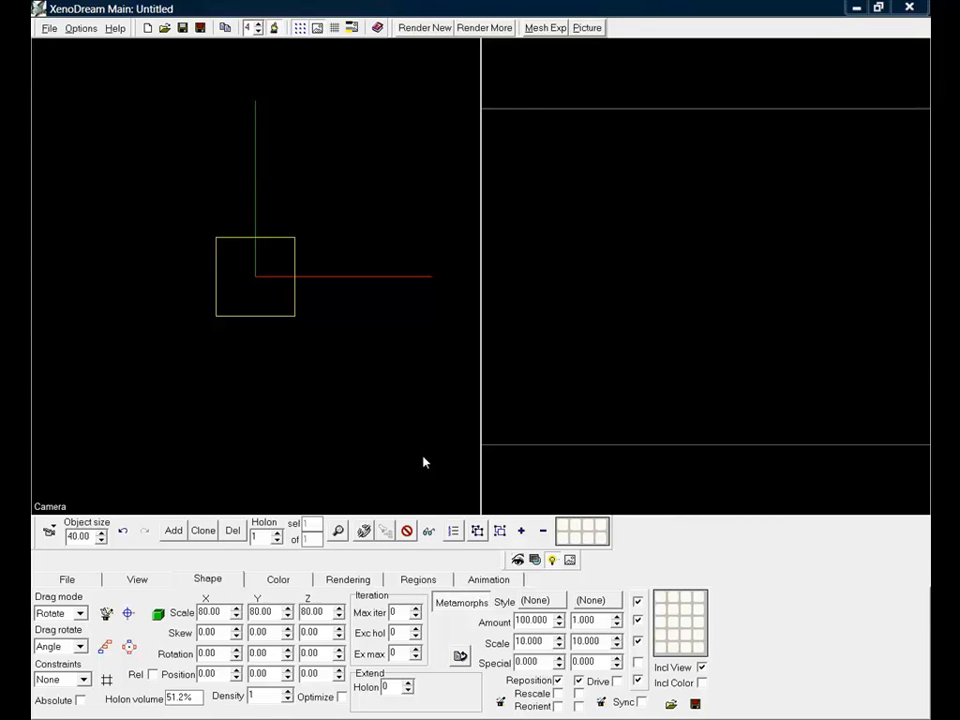
# Set the holon's first metamorph style to Planez from the Constructor category.
pyautogui.click(535, 600)
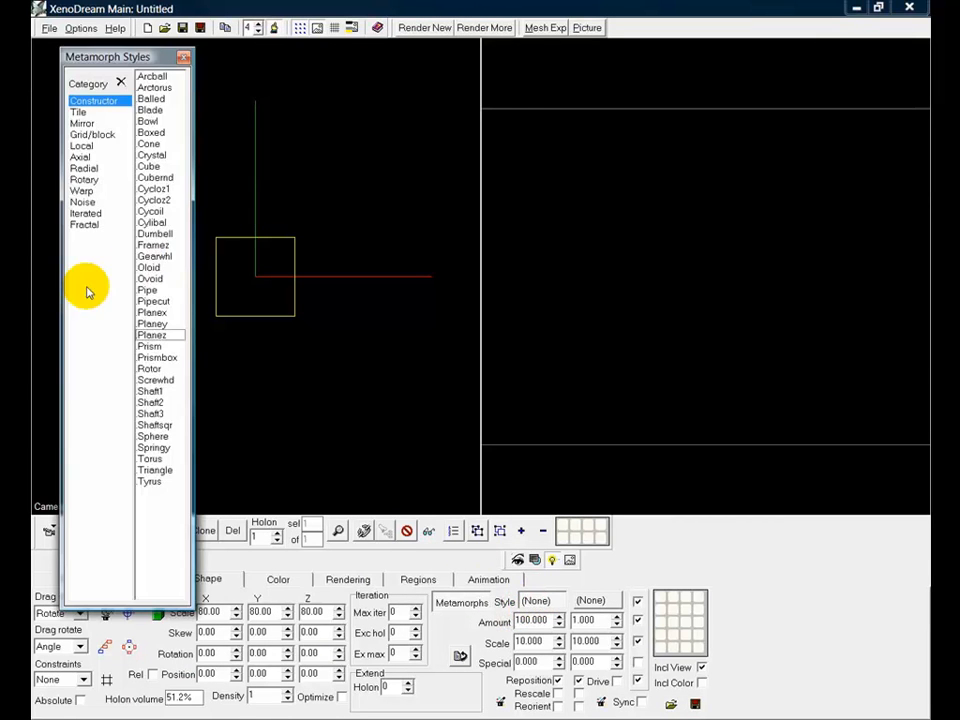
pyautogui.click(86, 136)
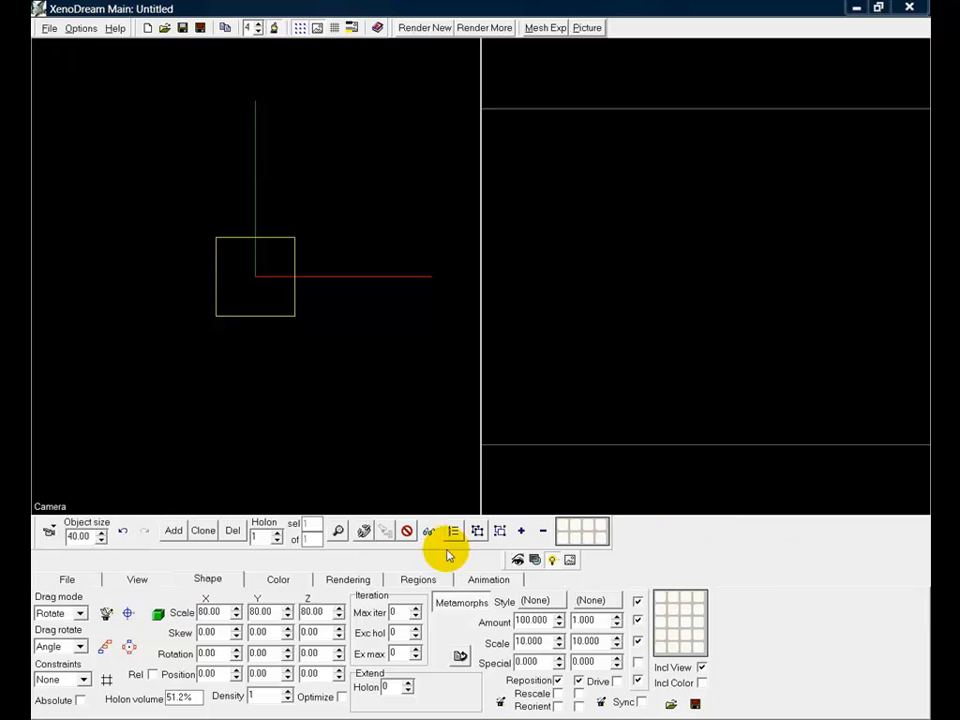
pyautogui.click(536, 601)
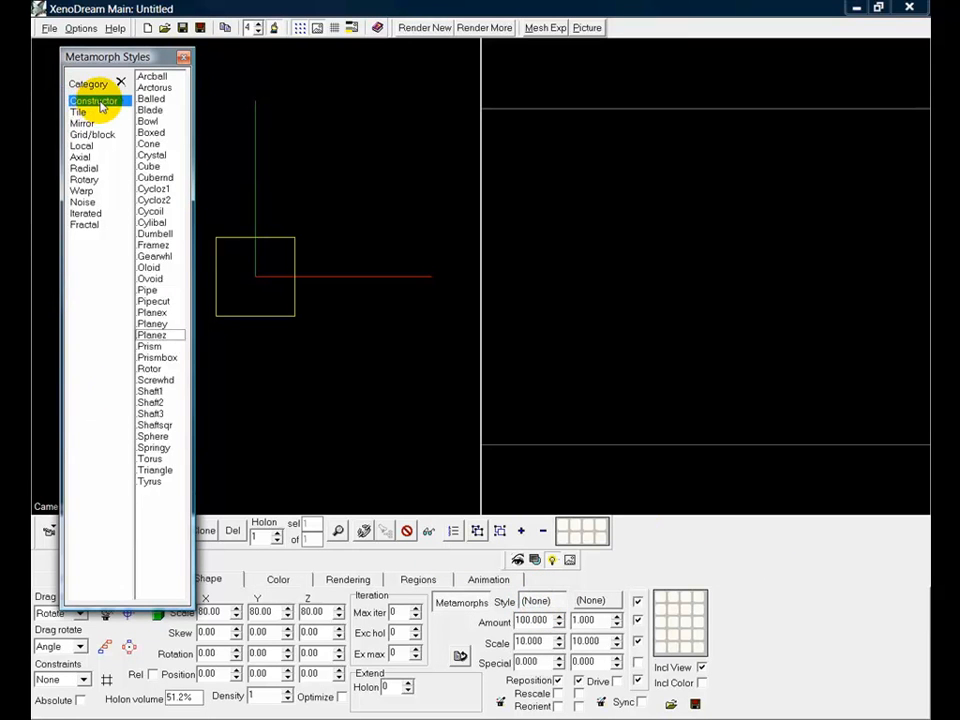
pyautogui.click(153, 335)
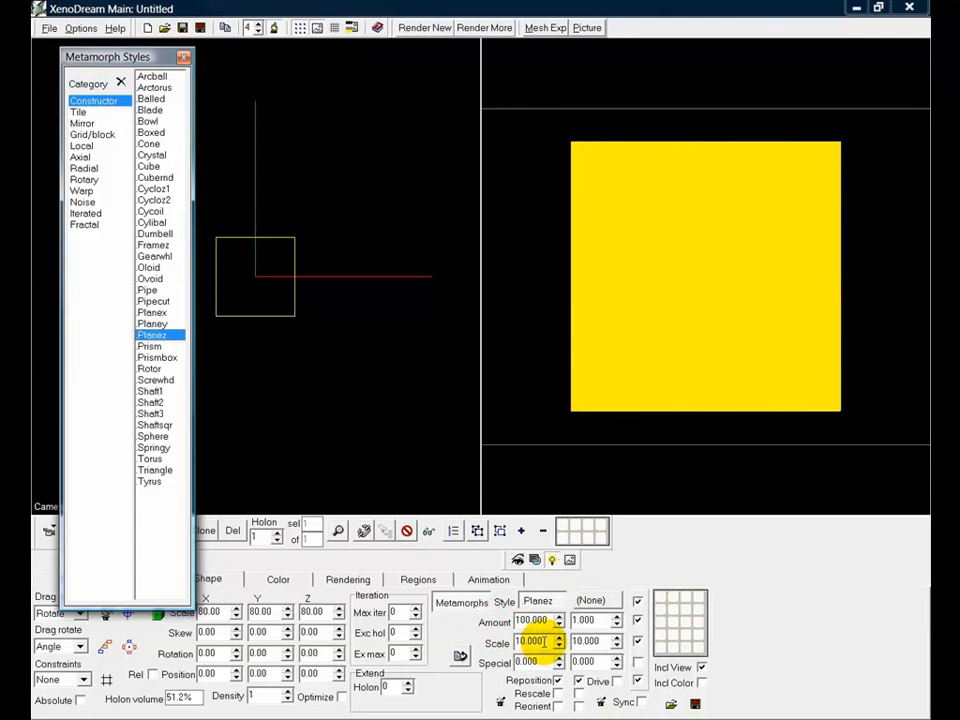
# Set the holon's second metamorph style to Comdiz from the Grid/block category.
pyautogui.click(591, 601)
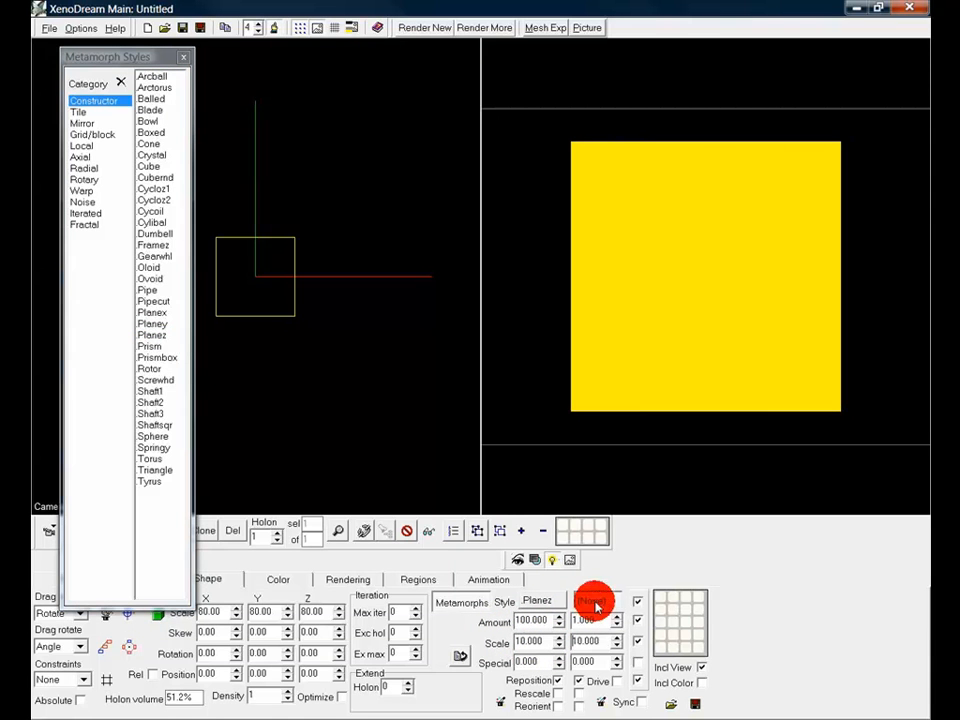
pyautogui.click(89, 137)
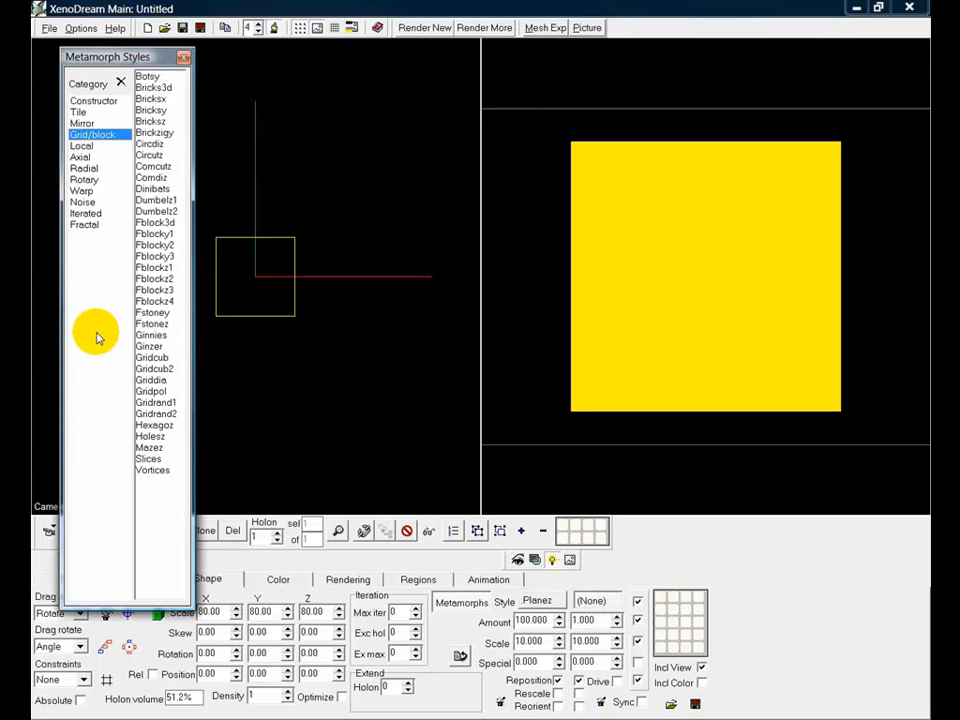
pyautogui.click(148, 178)
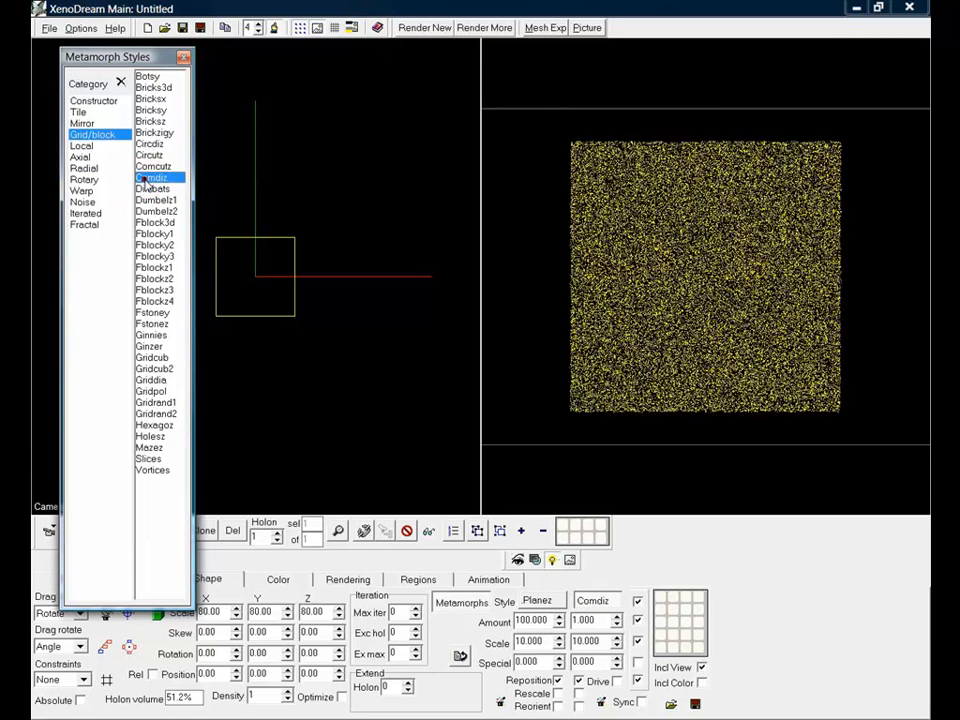
pyautogui.doubleClick(148, 180)
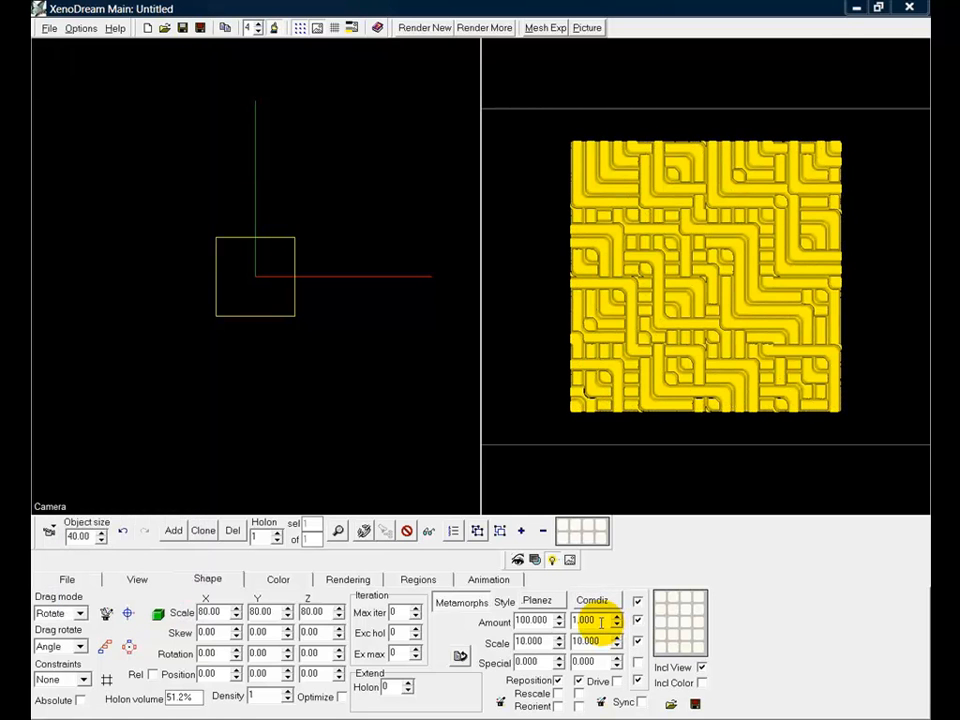
# Try amounts from 0 to 3 for the Comdiz metamorph, then return the amount to 1.
pyautogui.click(601, 621)
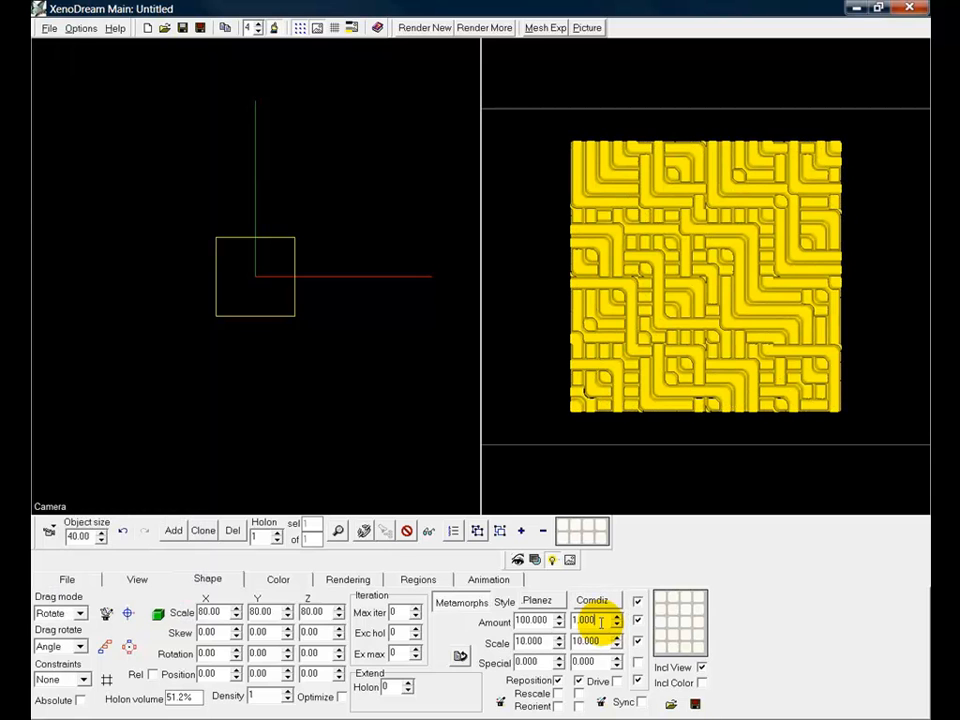
pyautogui.write('0')
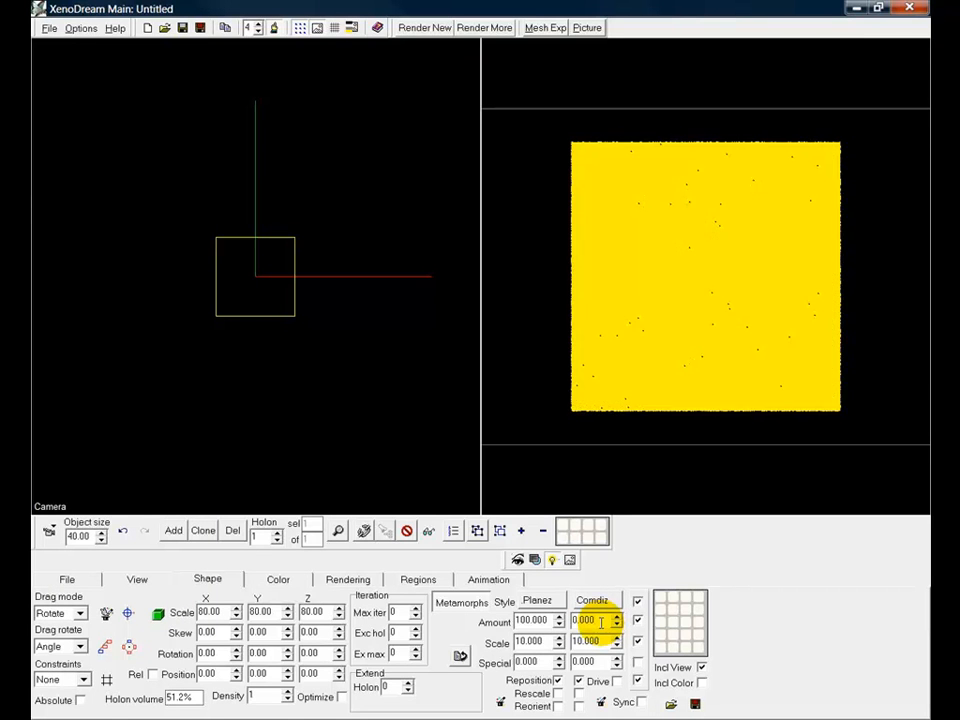
pyautogui.write('1')
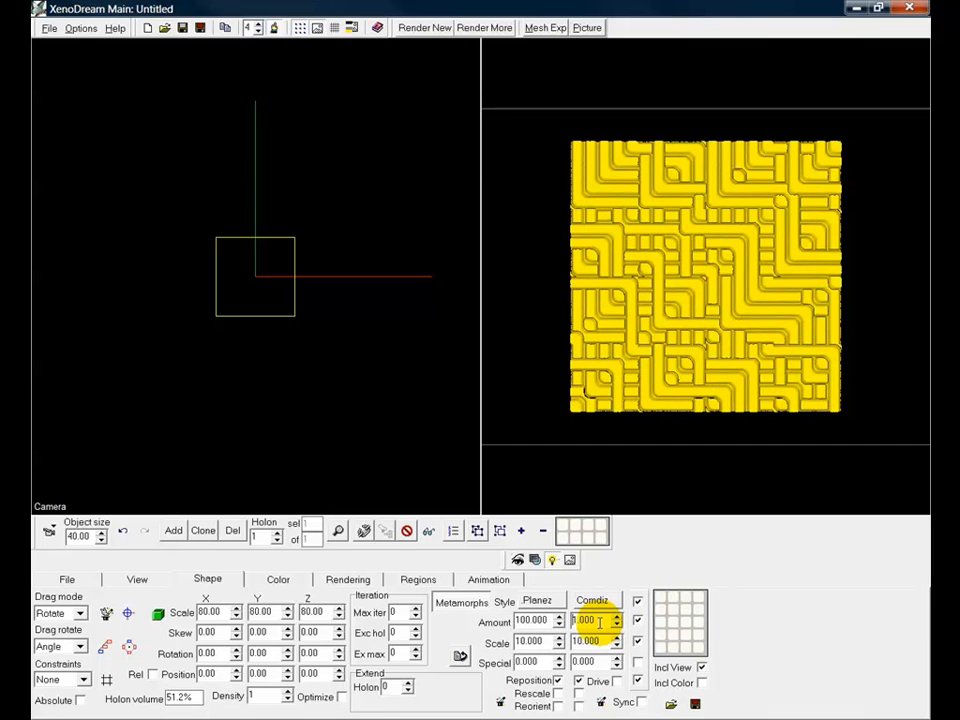
pyautogui.write('2')
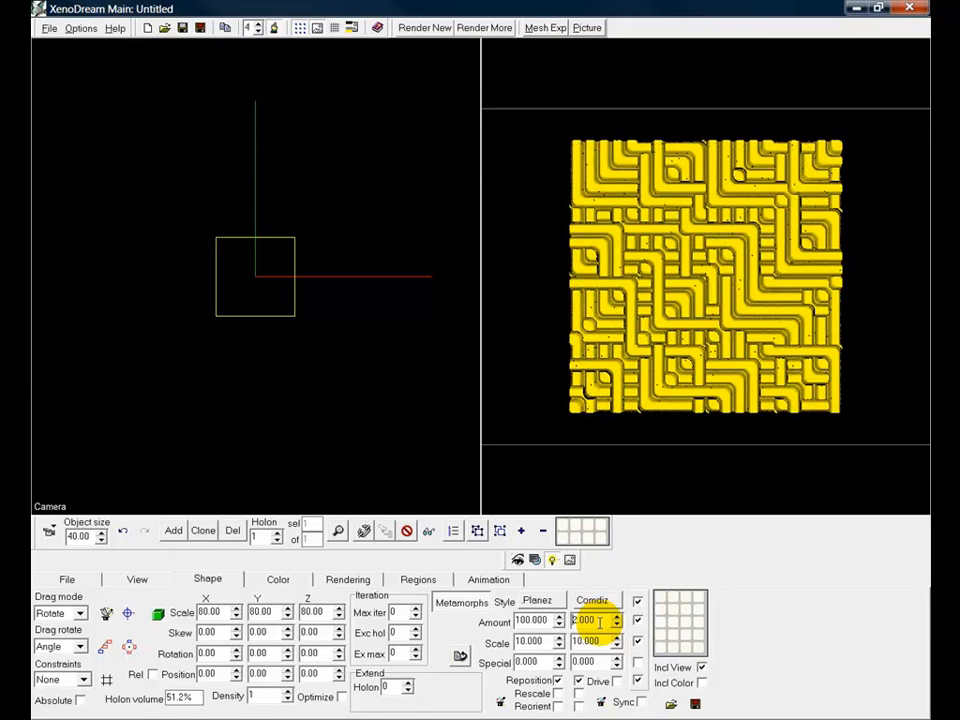
pyautogui.write('3')
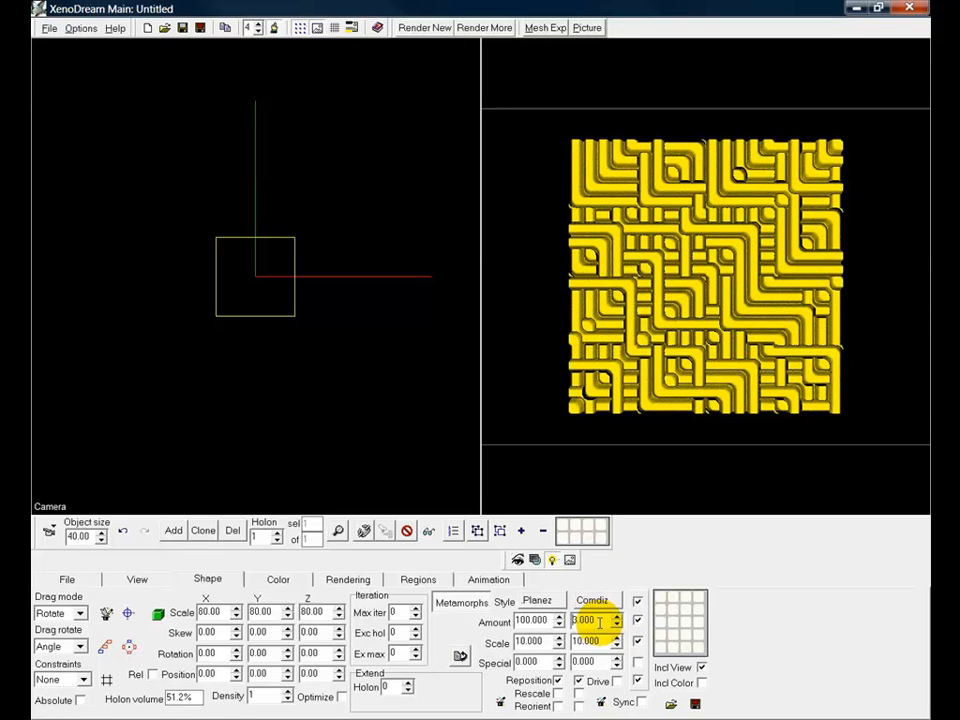
pyautogui.write('2')
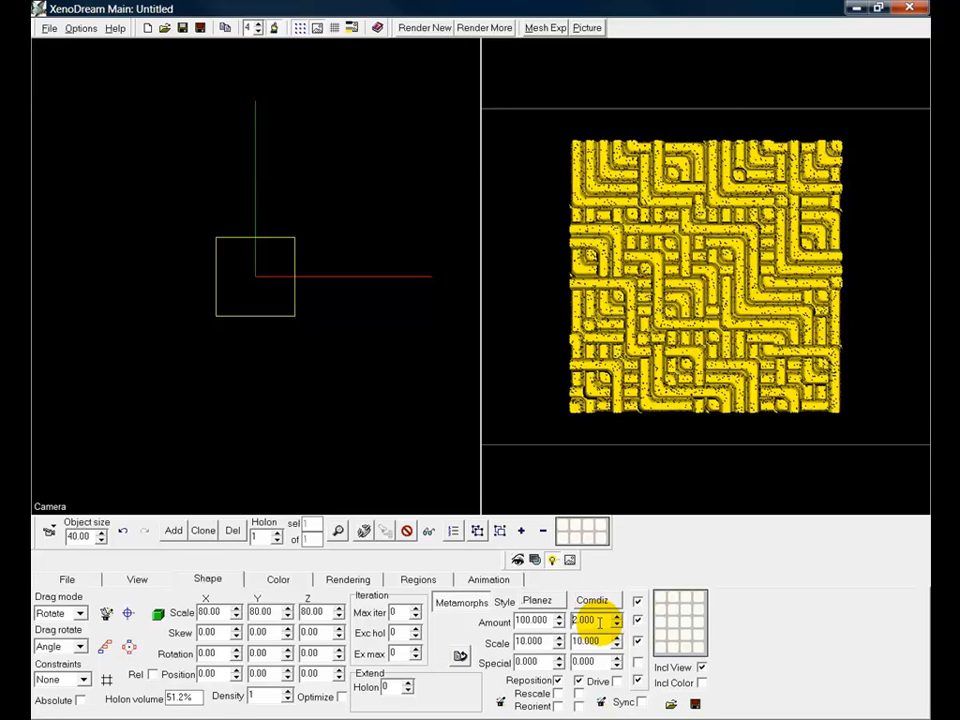
pyautogui.write('1')
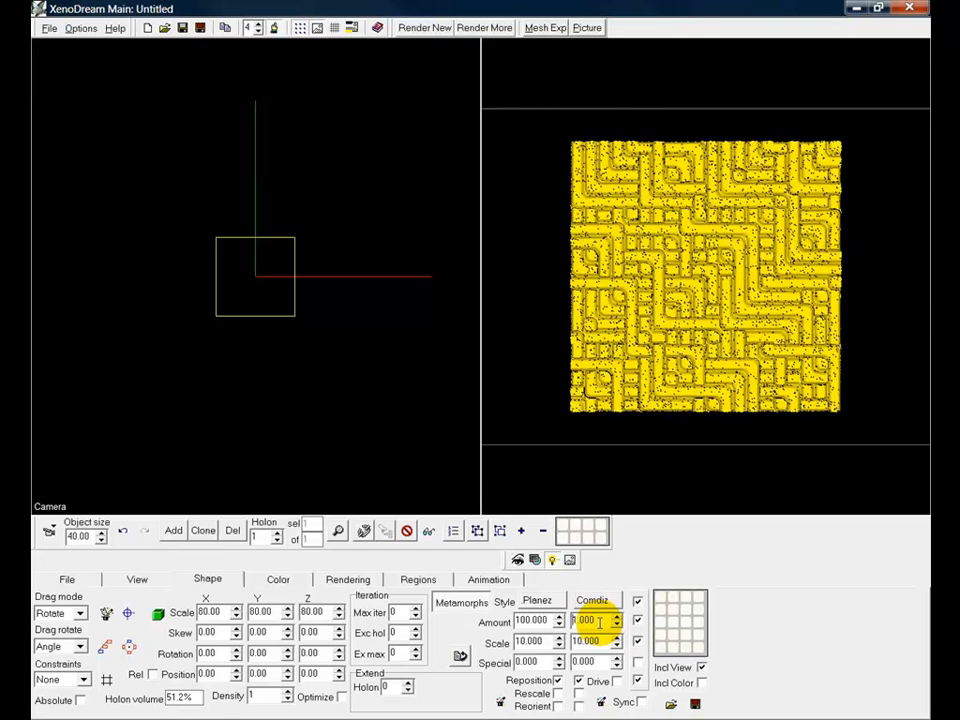
# Raise the Comdiz metamorph's Special value in 0.001 increments up to 0.008 to try different pattern variations.
pyautogui.doubleClick(598, 661)
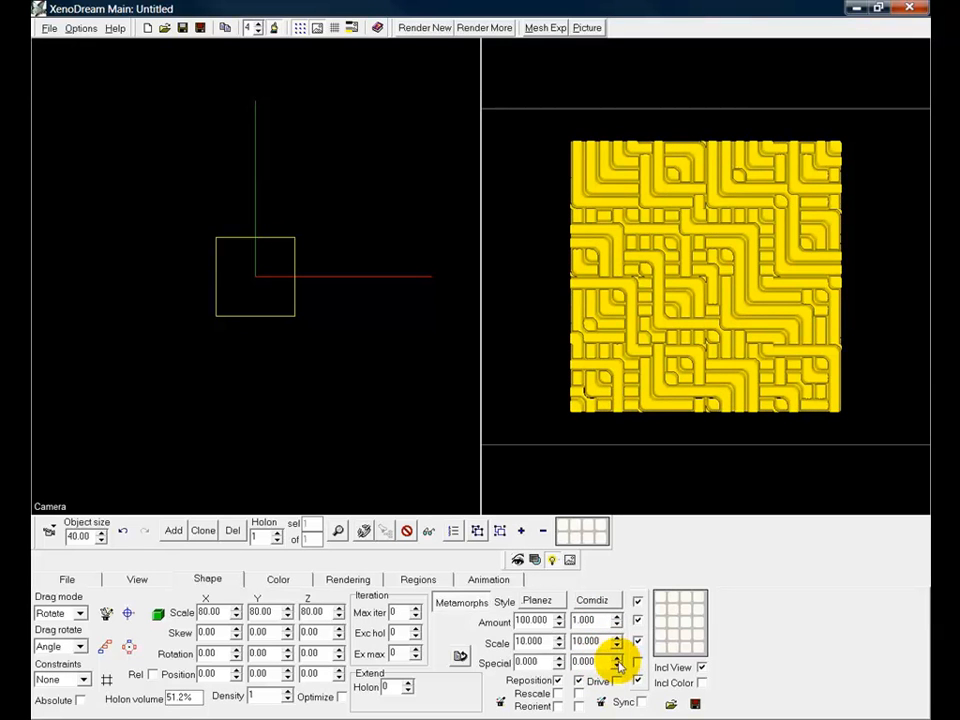
pyautogui.click(618, 659)
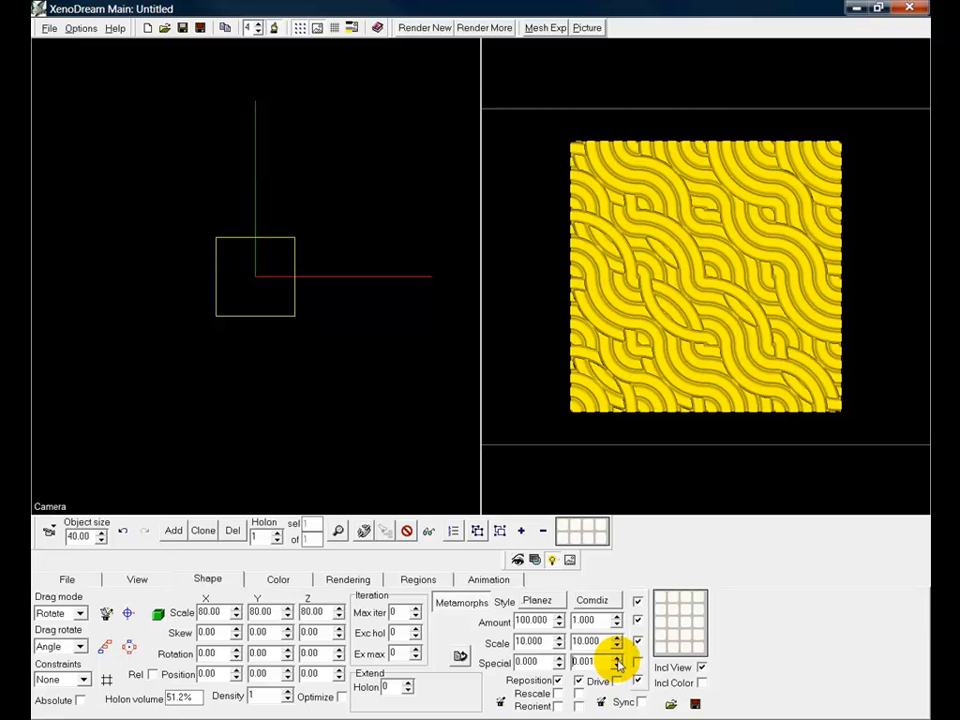
pyautogui.click(618, 659)
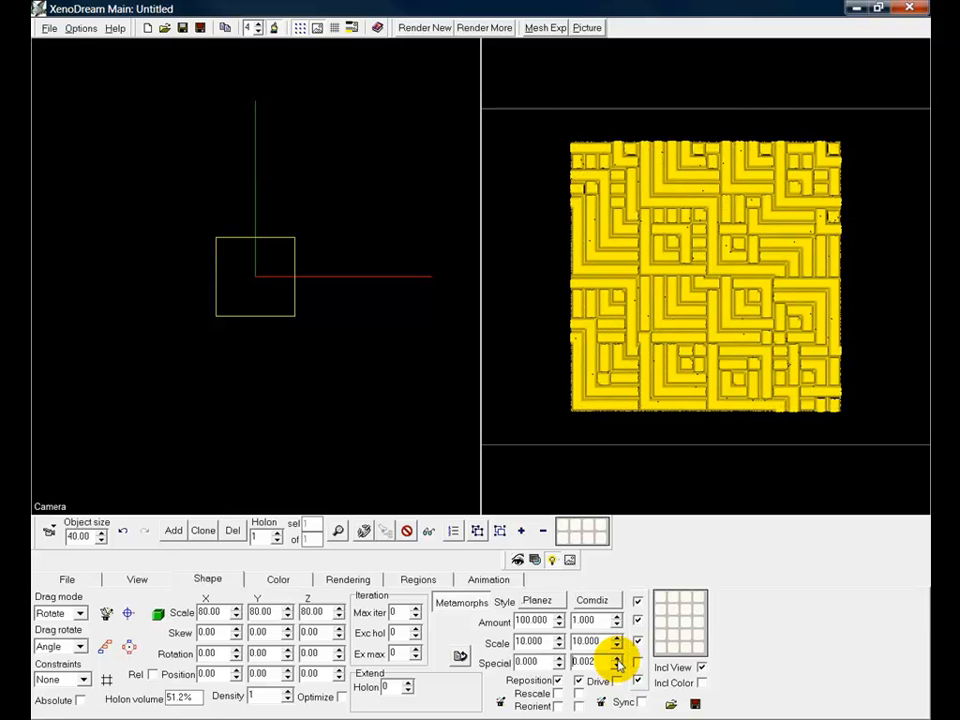
pyautogui.click(618, 659)
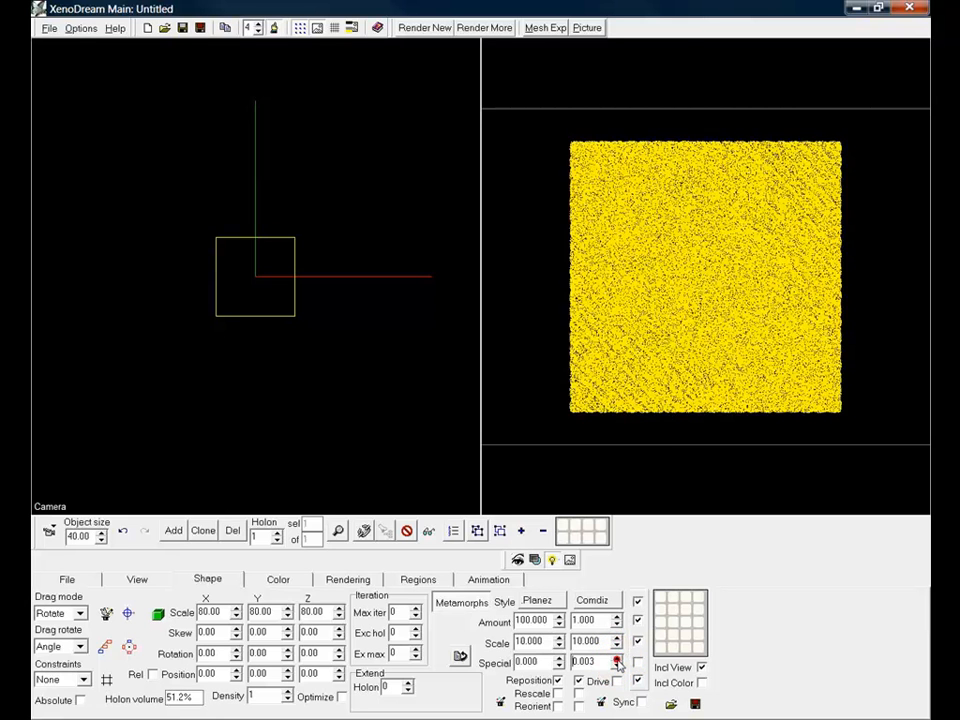
pyautogui.click(618, 659)
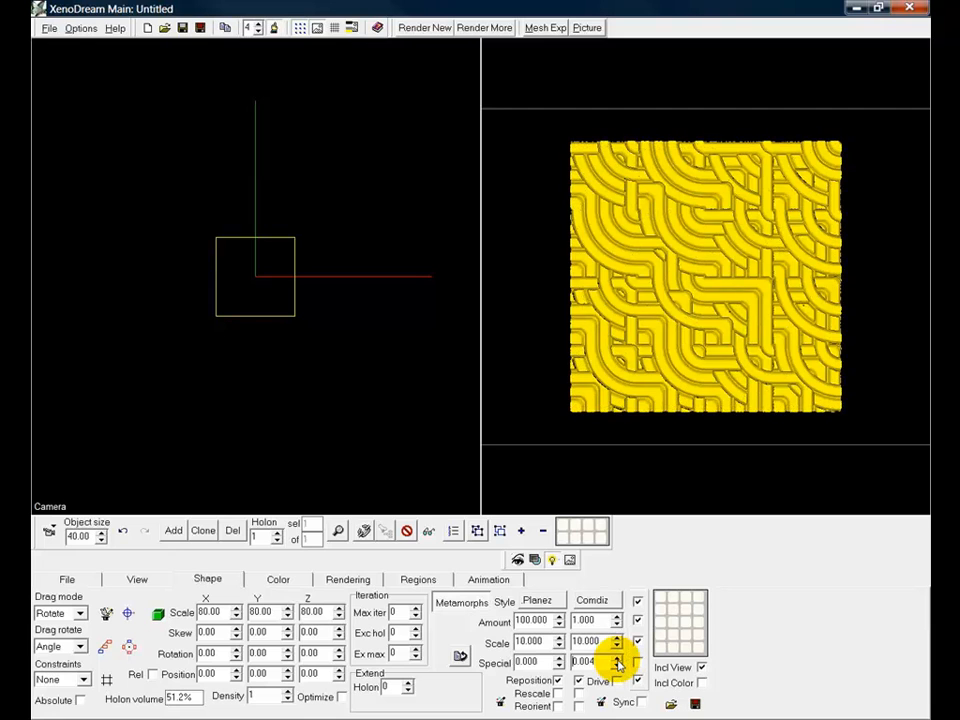
pyautogui.click(618, 659)
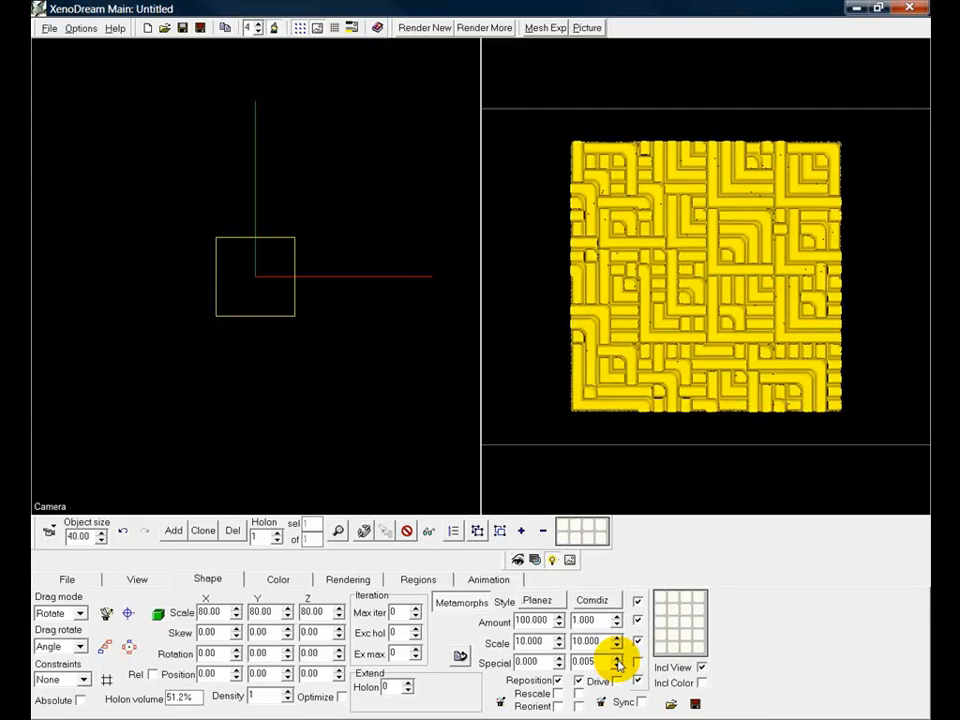
pyautogui.click(618, 659)
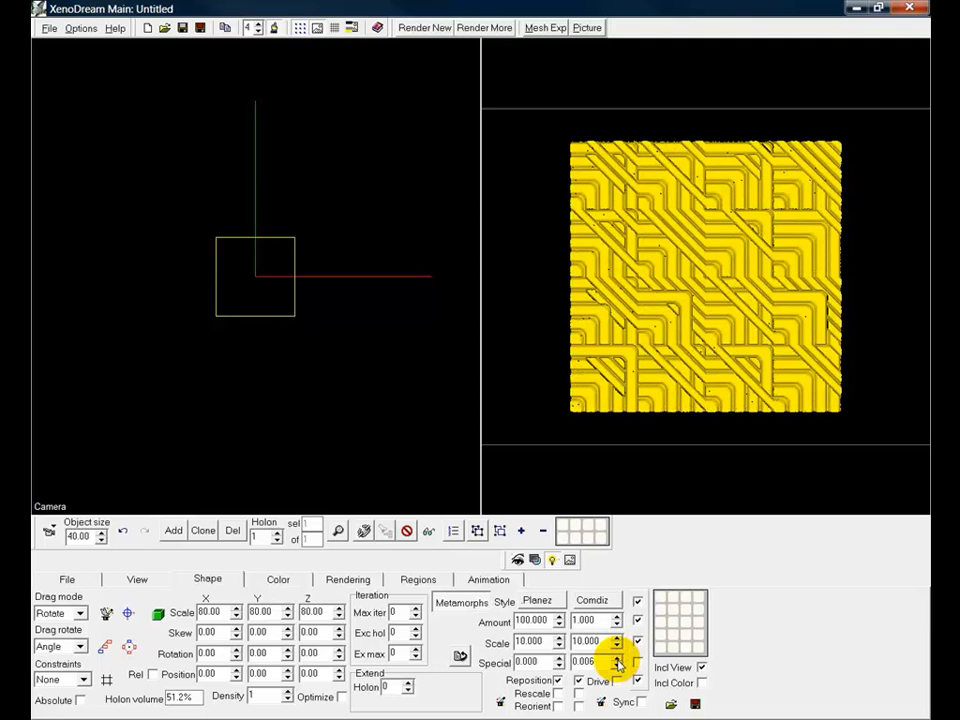
pyautogui.click(618, 659)
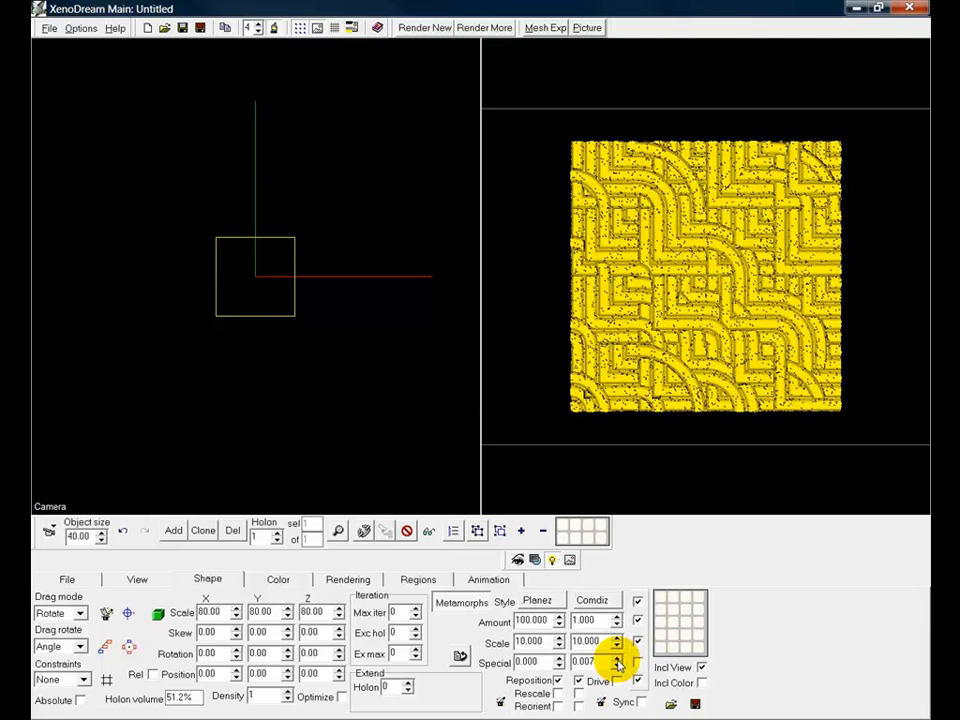
pyautogui.click(618, 659)
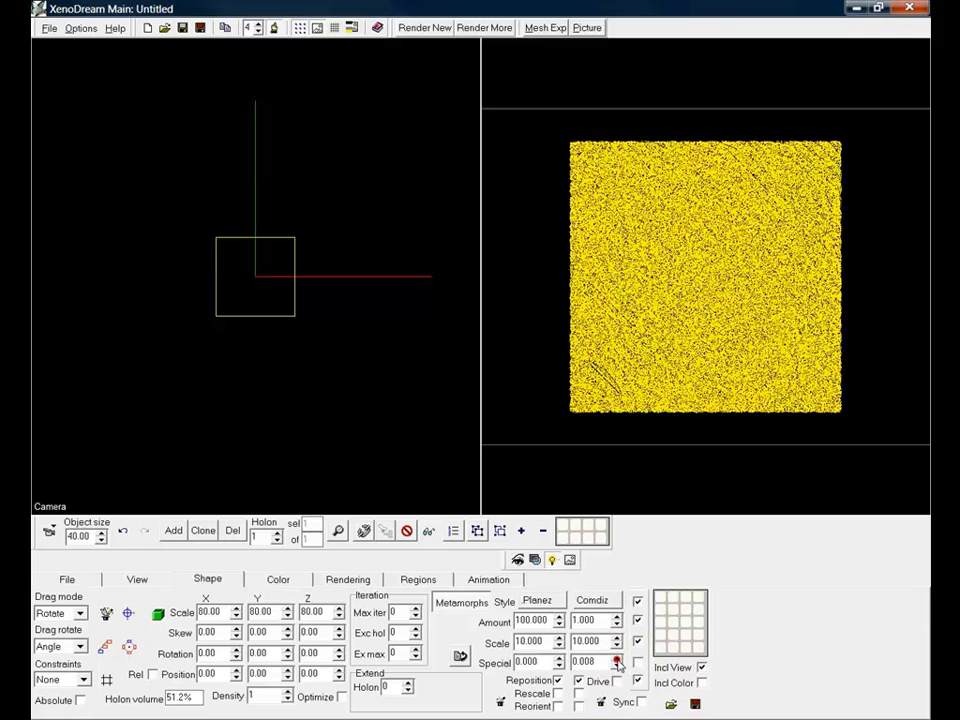
# Change the second metamorph style to Circdiz and try Special values from 0.001 up to 1.007.
pyautogui.click(592, 600)
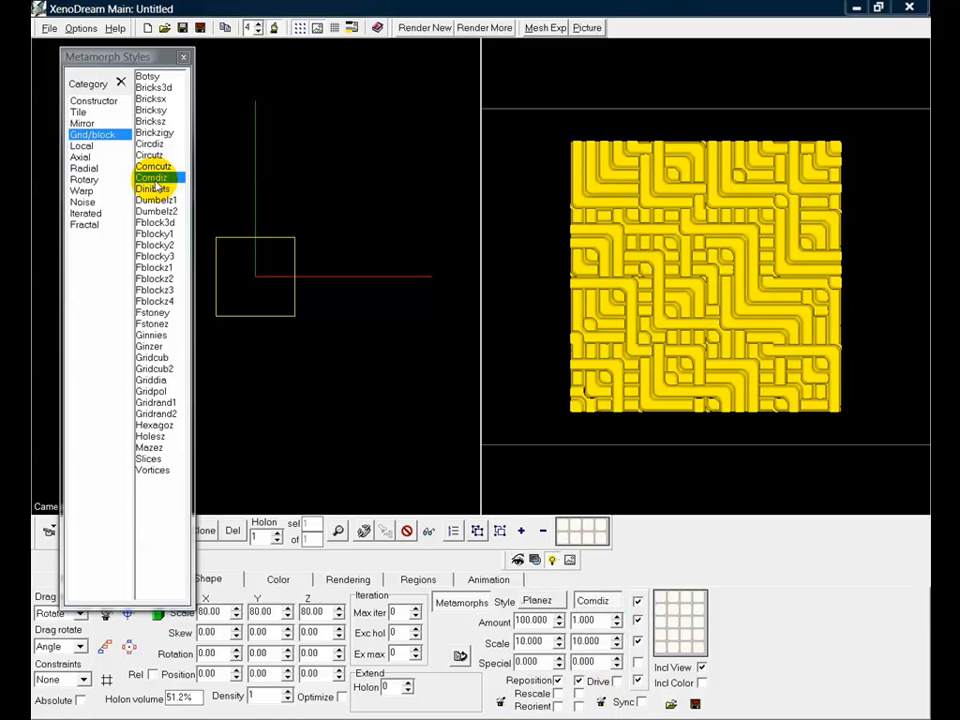
pyautogui.click(152, 145)
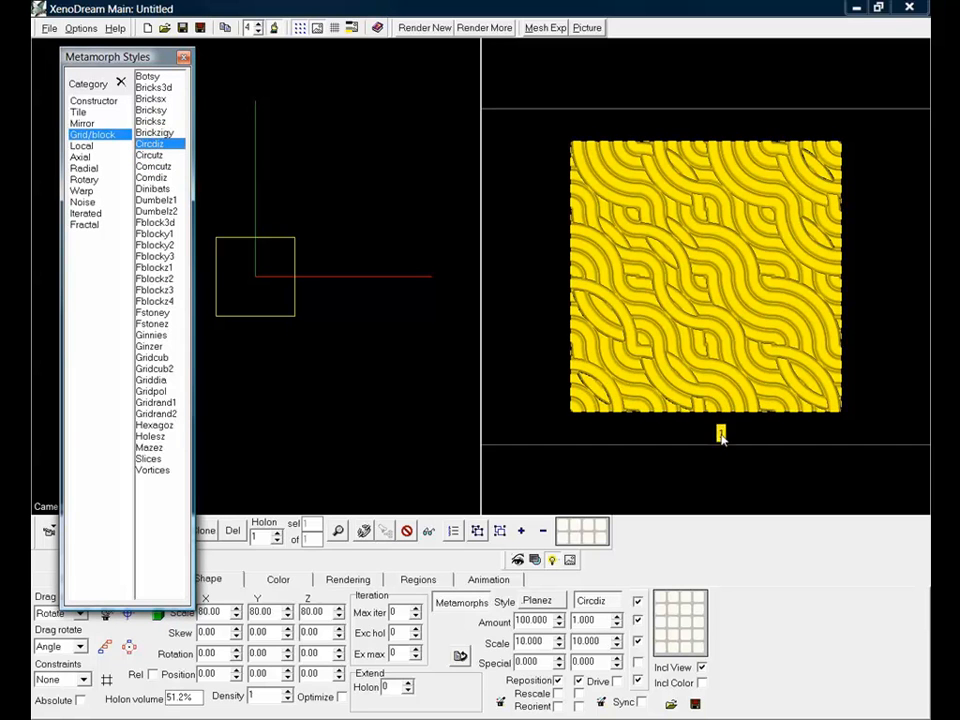
pyautogui.click(617, 658)
pyautogui.click(617, 657)
pyautogui.click(617, 657)
pyautogui.click(617, 658)
pyautogui.click(617, 658)
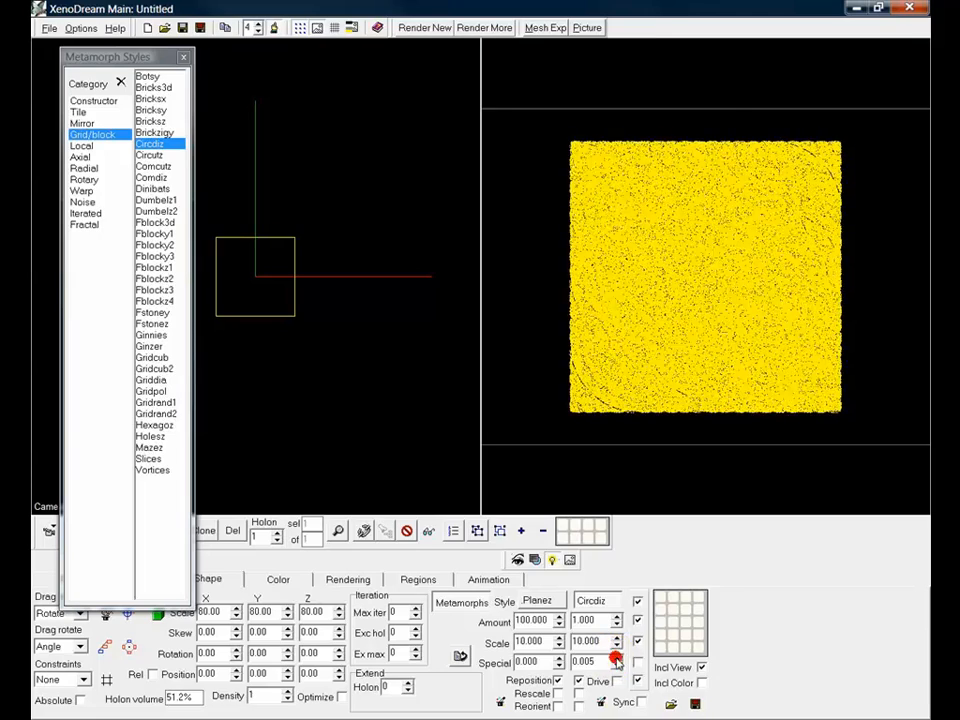
pyautogui.click(617, 658)
pyautogui.click(617, 658)
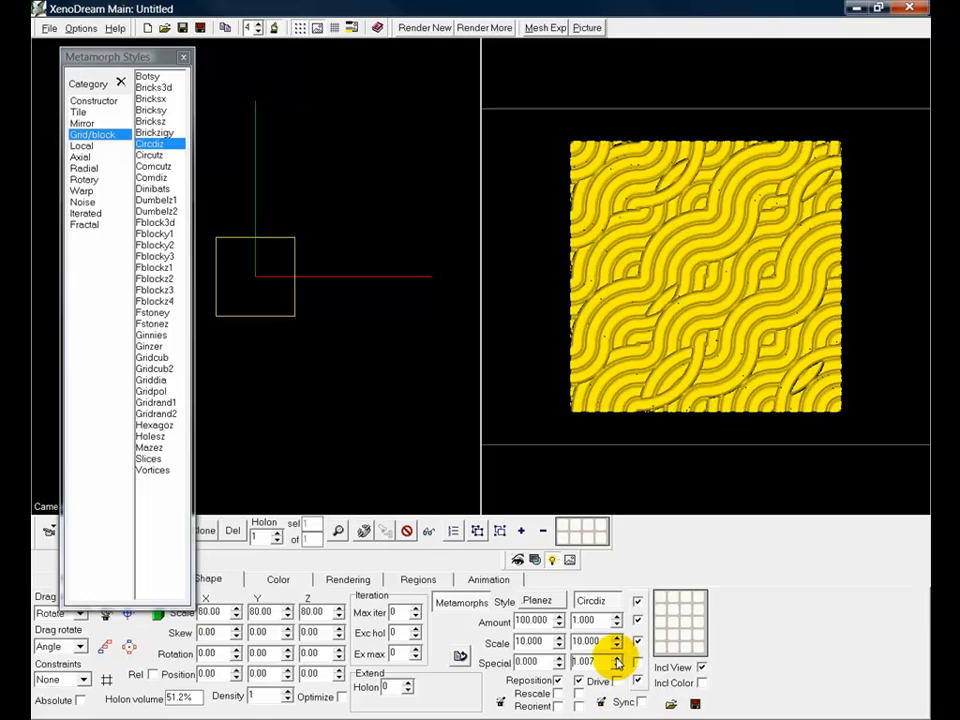
# Try larger Special values for the Circdiz metamorph, including 3.007, 4.007, 5.007 and 6.007.
pyautogui.click(617, 658)
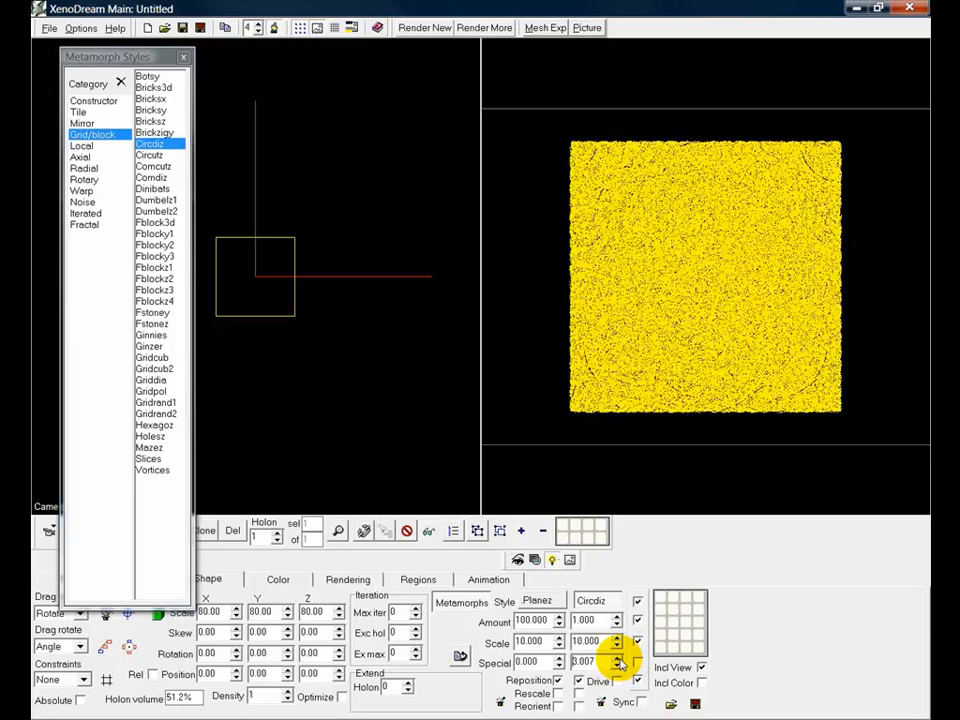
pyautogui.click(617, 658)
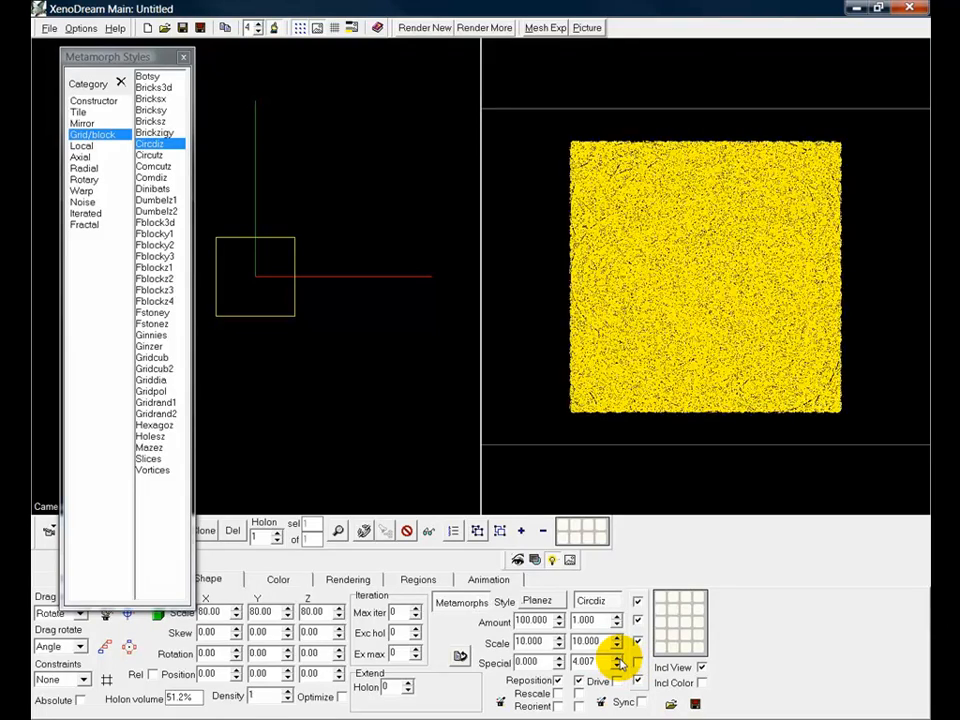
pyautogui.click(617, 658)
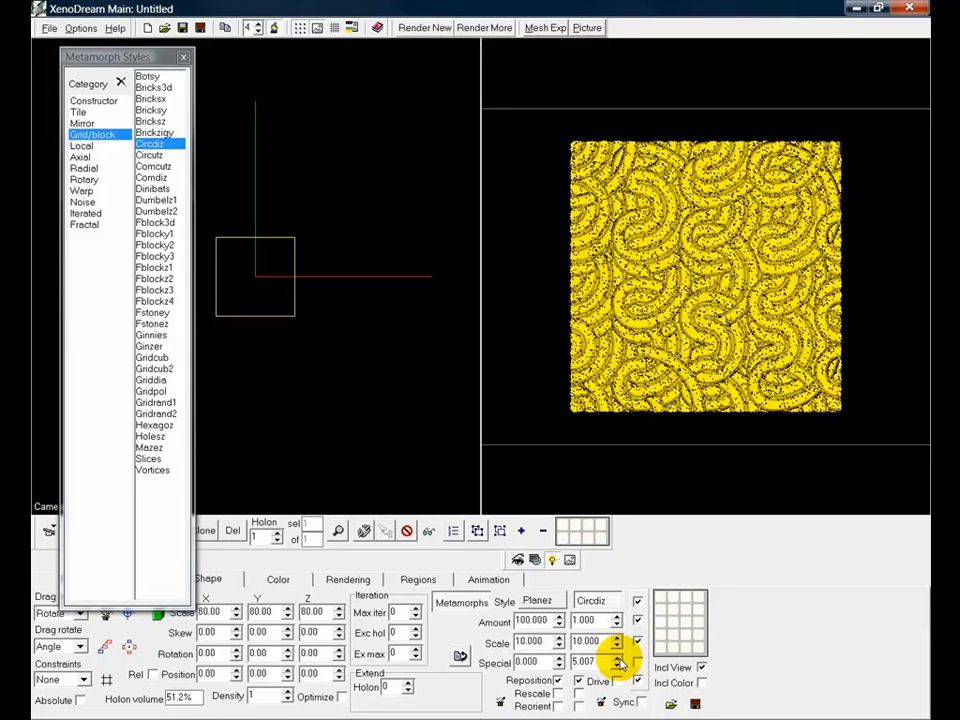
pyautogui.click(617, 658)
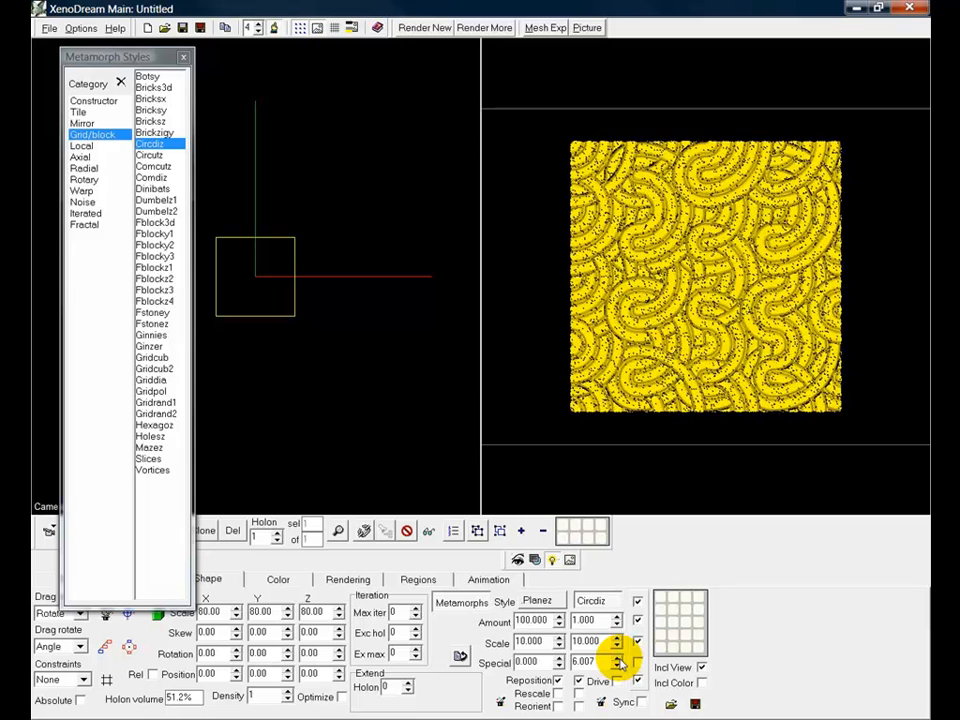
pyautogui.click(617, 658)
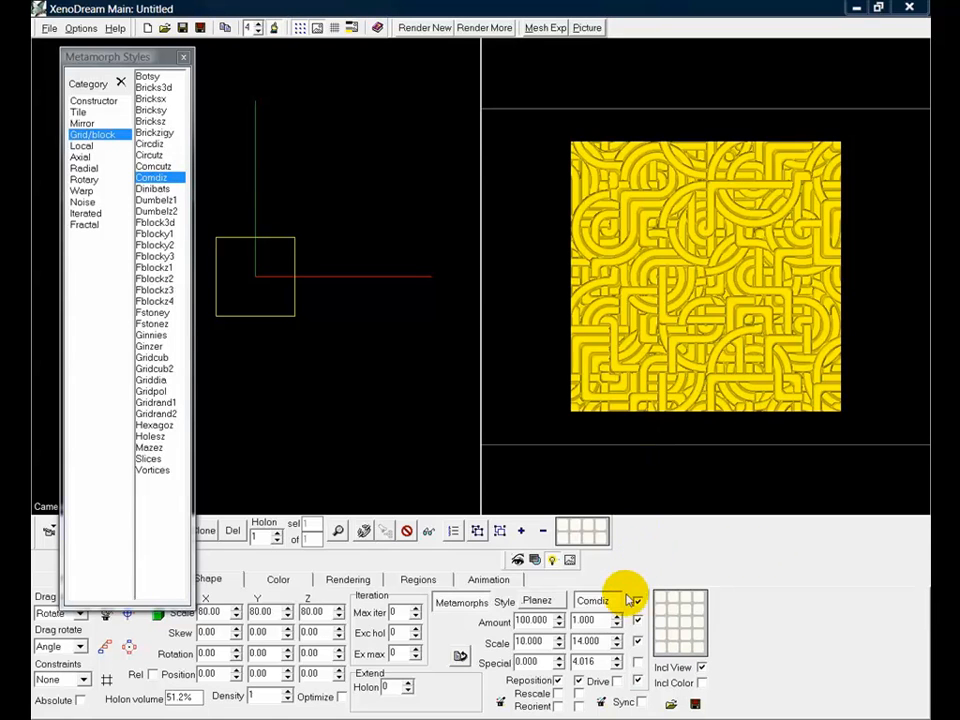
# Open the Comdiz metamorph's scale value for editing.
pyautogui.doubleClick(599, 640)
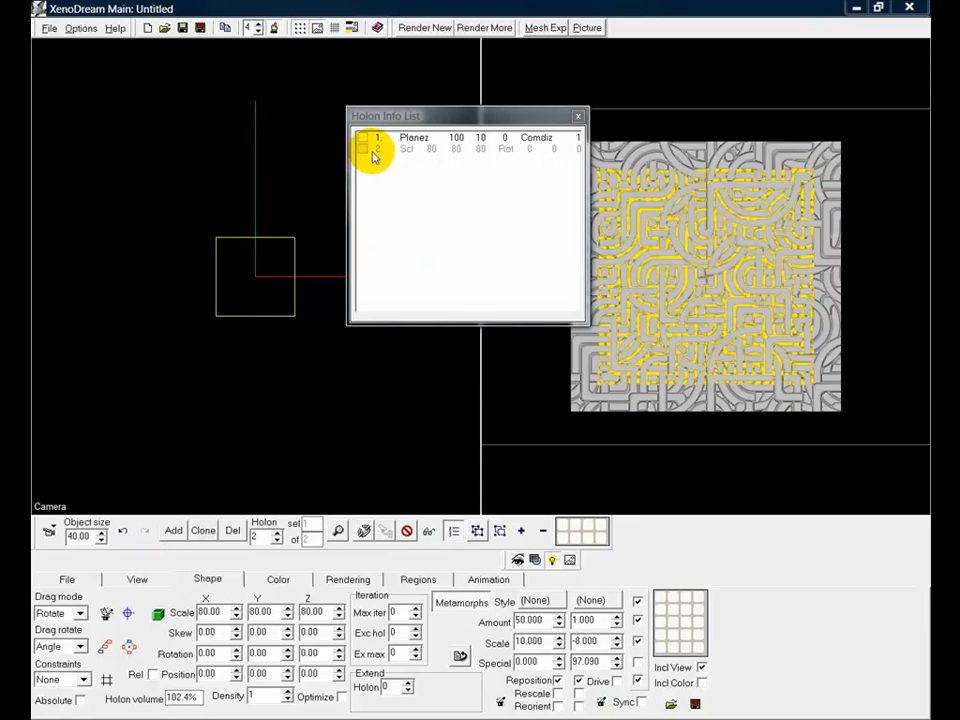
# Close the Holon Info List and set holon 2's first metamorph style to Shaft2 from the Constructor category.
pyautogui.click(577, 118)
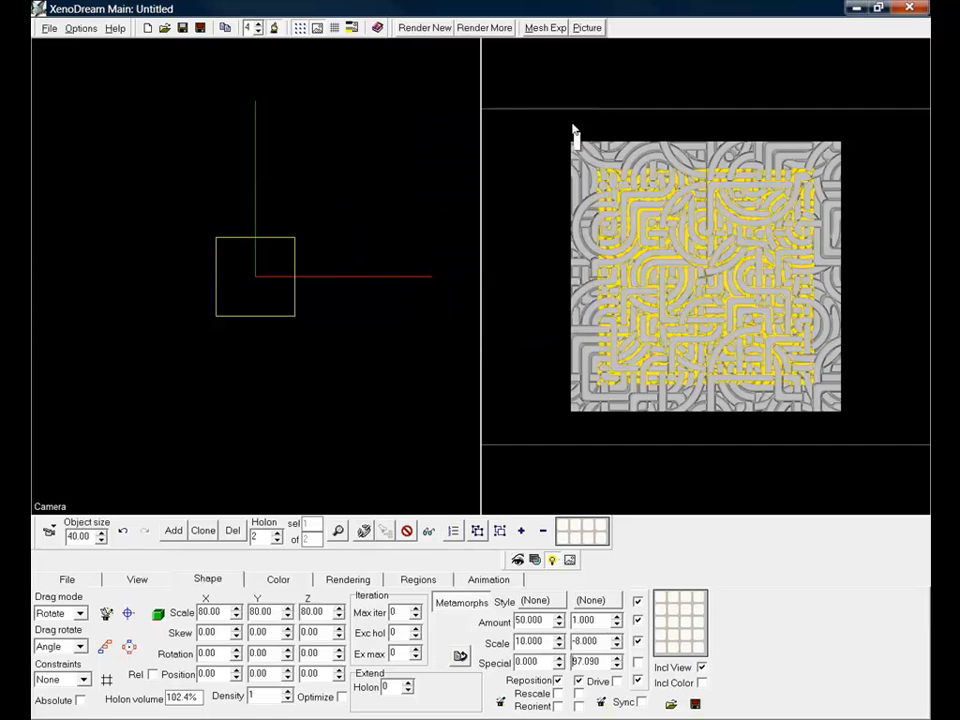
pyautogui.click(537, 601)
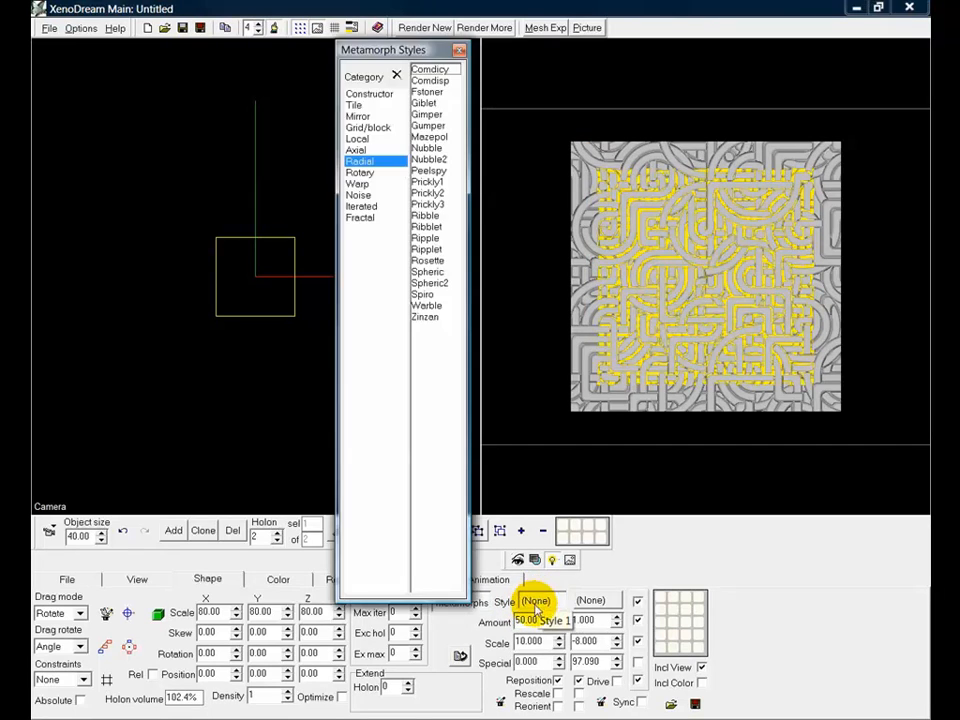
pyautogui.click(372, 94)
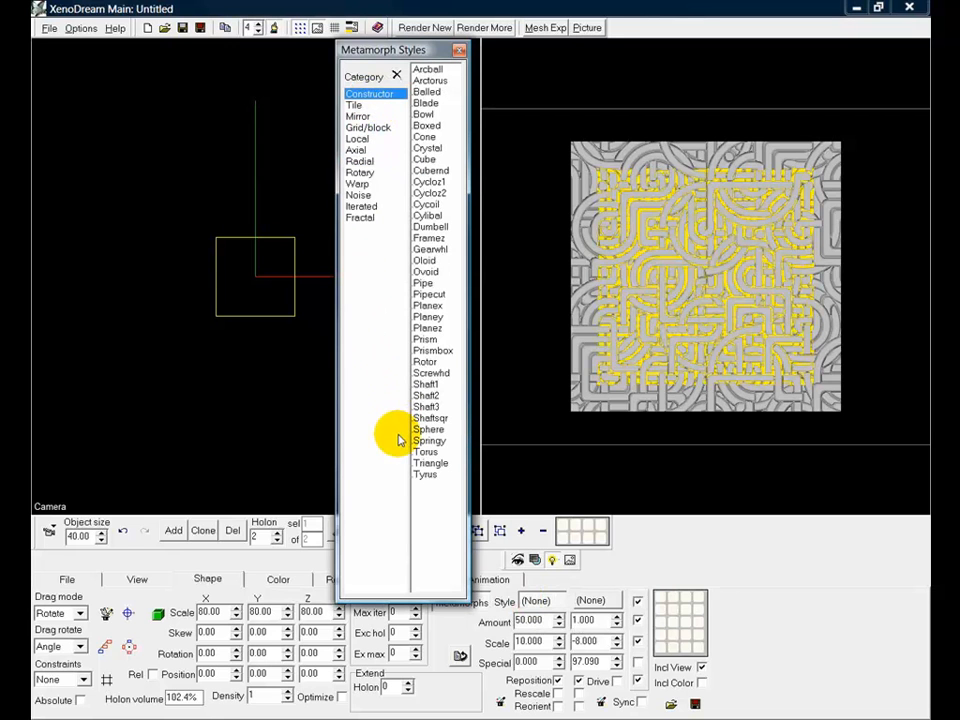
pyautogui.click(424, 395)
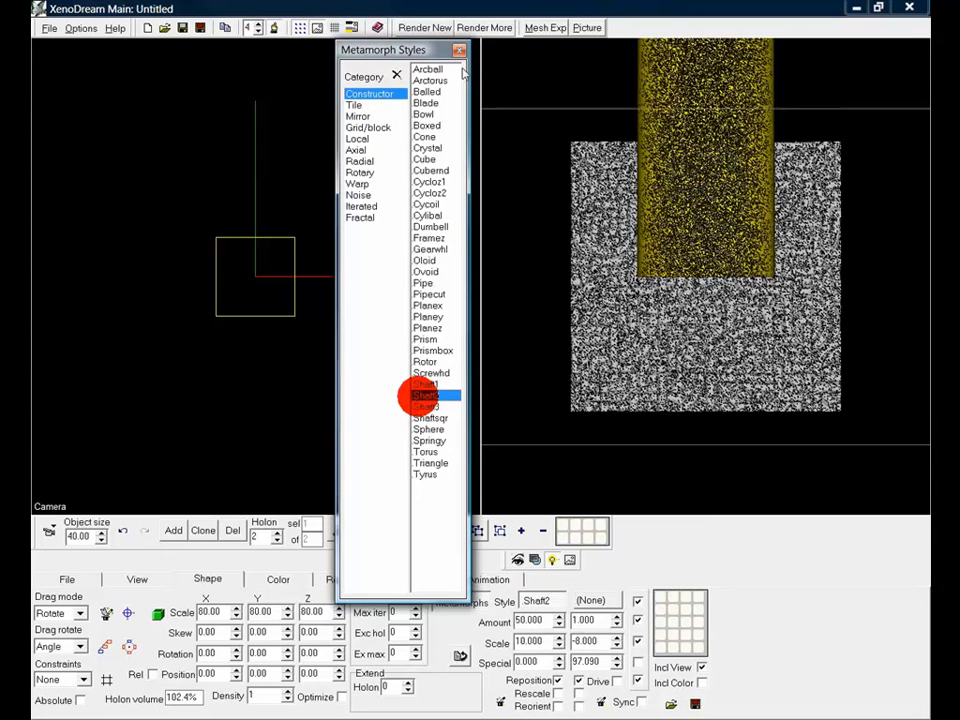
pyautogui.click(459, 50)
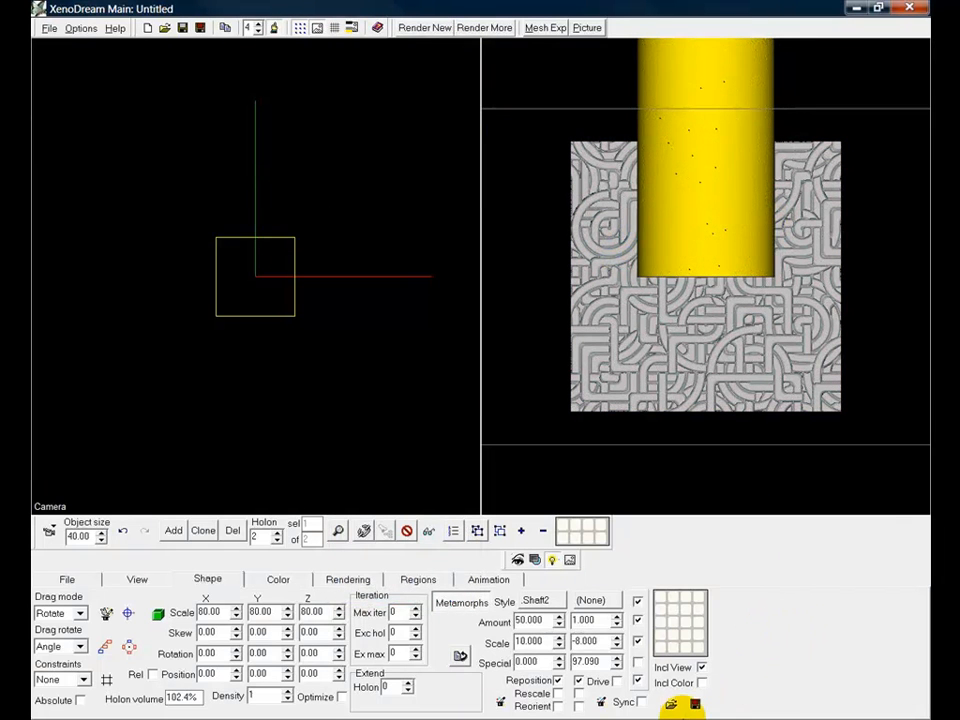
pyautogui.doubleClick(528, 620)
pyautogui.doubleClick(537, 662)
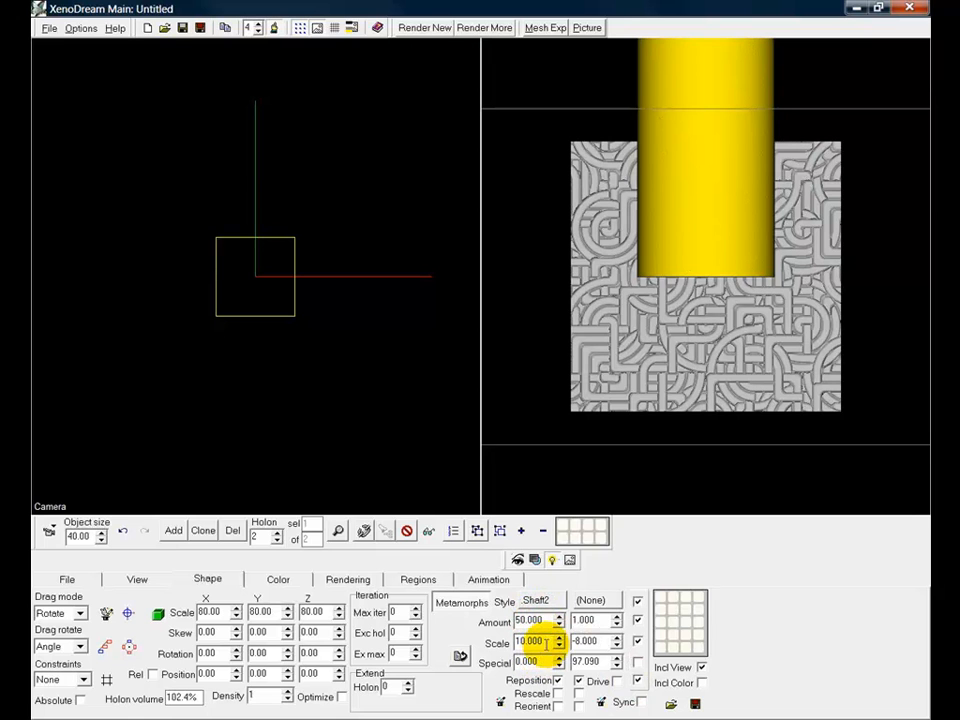
# Set holon 2's second metamorph style to Comdicy from the Radial category.
pyautogui.click(592, 601)
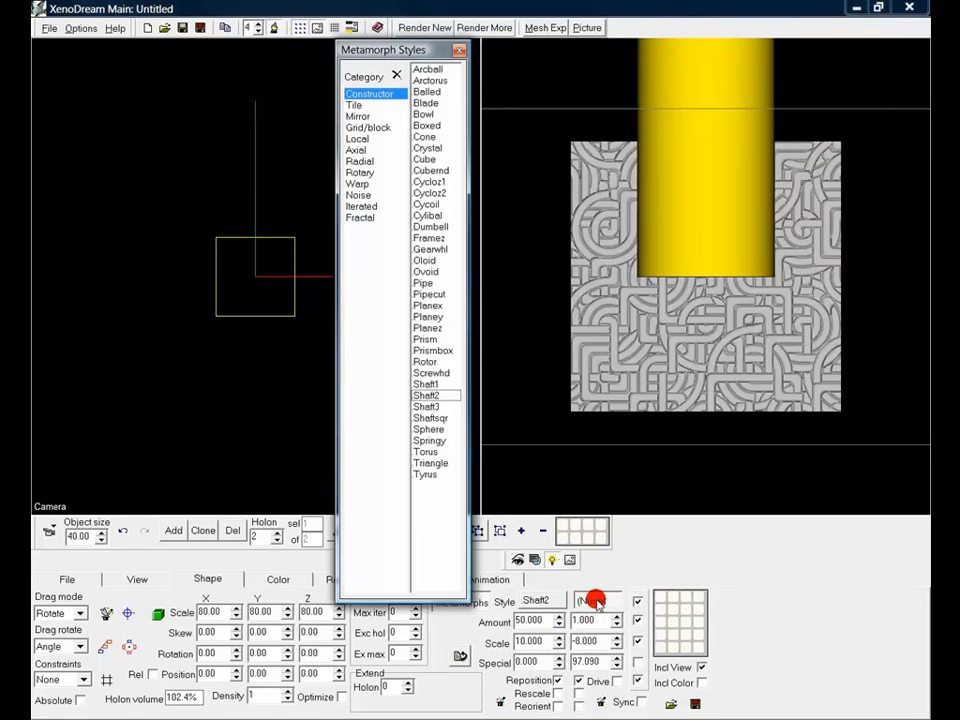
pyautogui.click(362, 161)
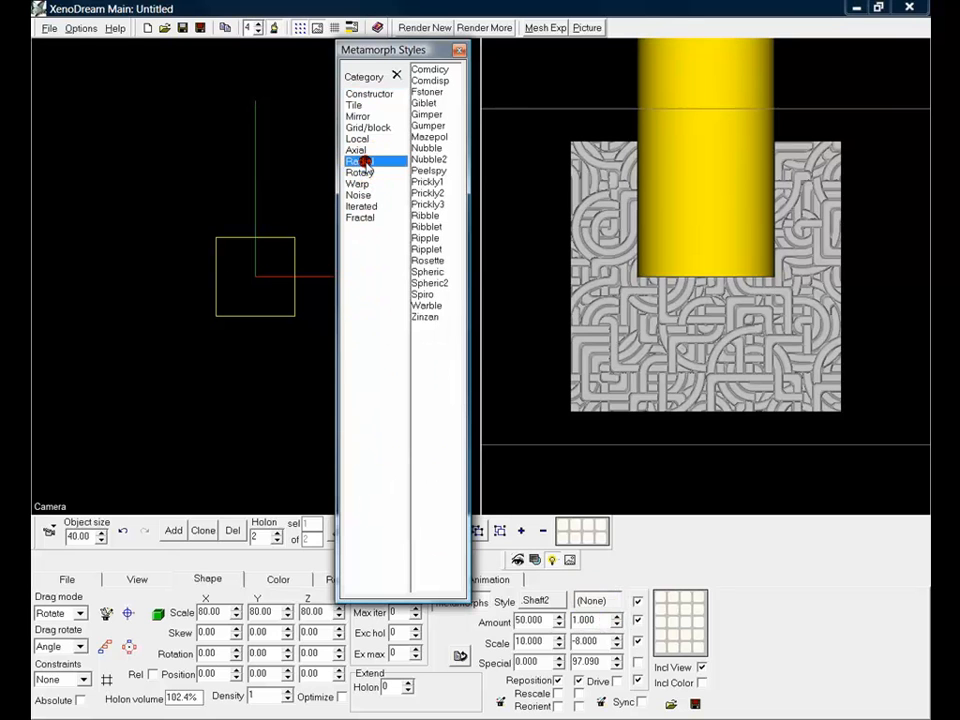
pyautogui.click(428, 69)
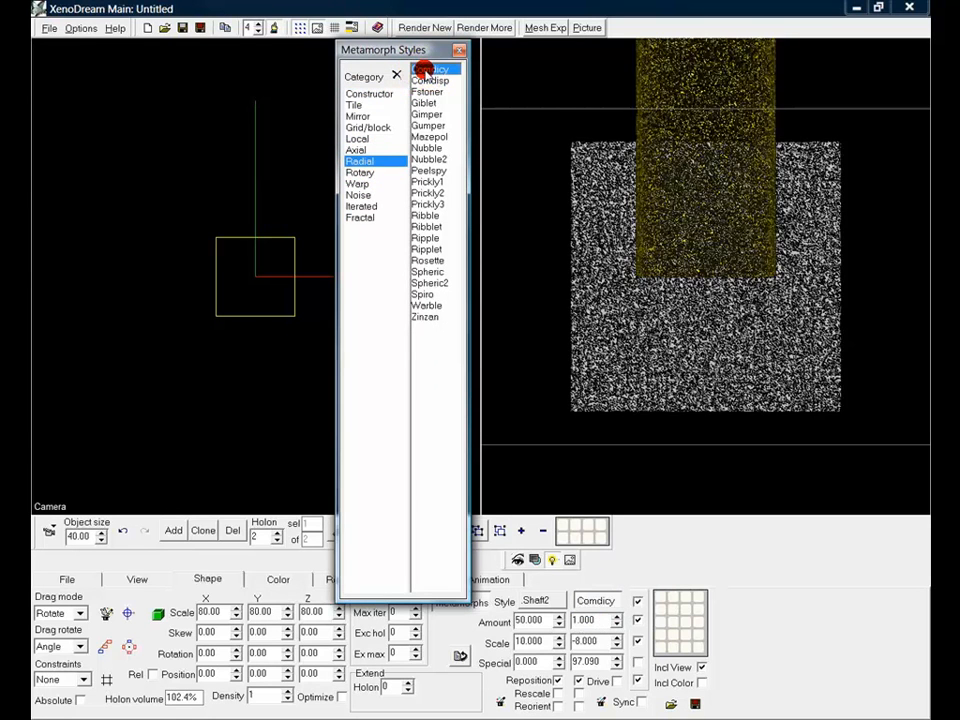
pyautogui.click(459, 50)
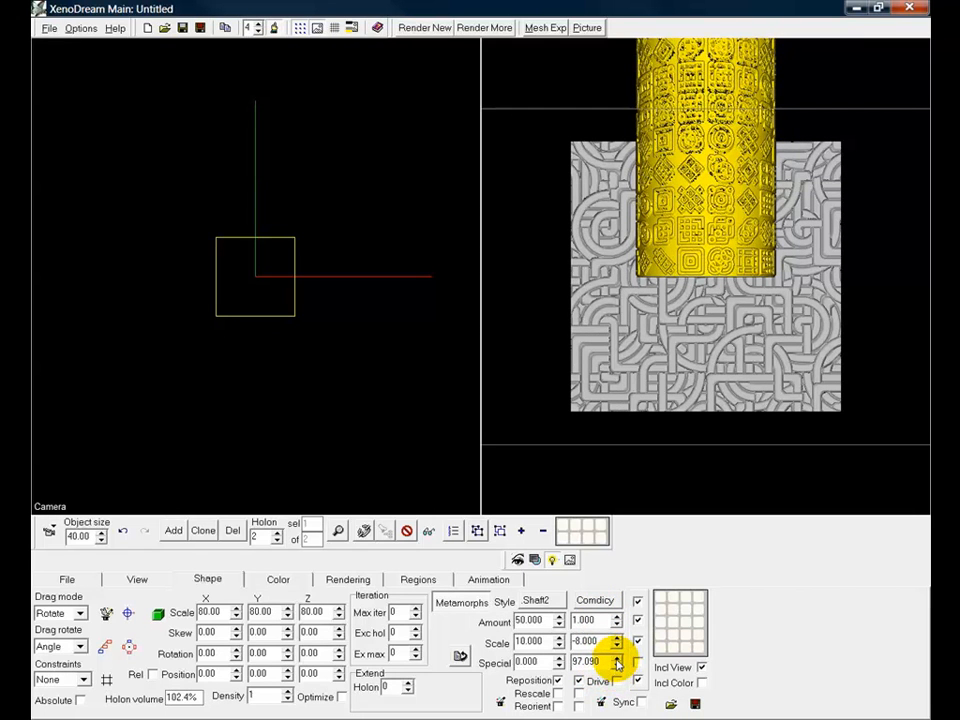
# Try Special values up to 97.093 for the Comdicy metamorph and step back to 97.090.
pyautogui.click(617, 659)
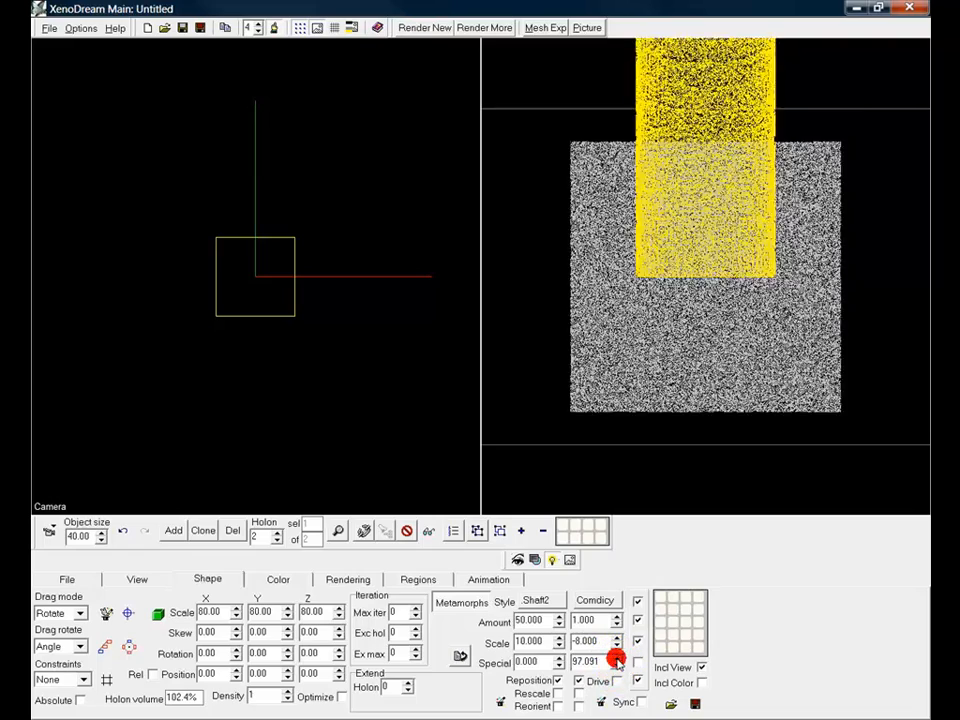
pyautogui.click(617, 659)
pyautogui.click(617, 659)
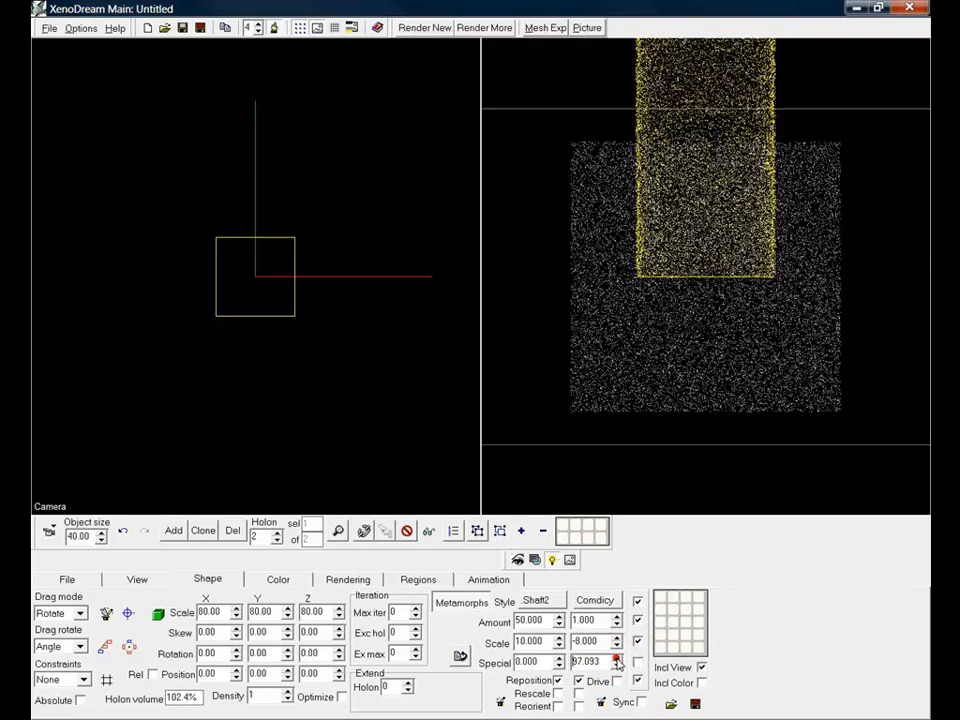
pyautogui.click(617, 667)
pyautogui.click(617, 667)
pyautogui.click(617, 667)
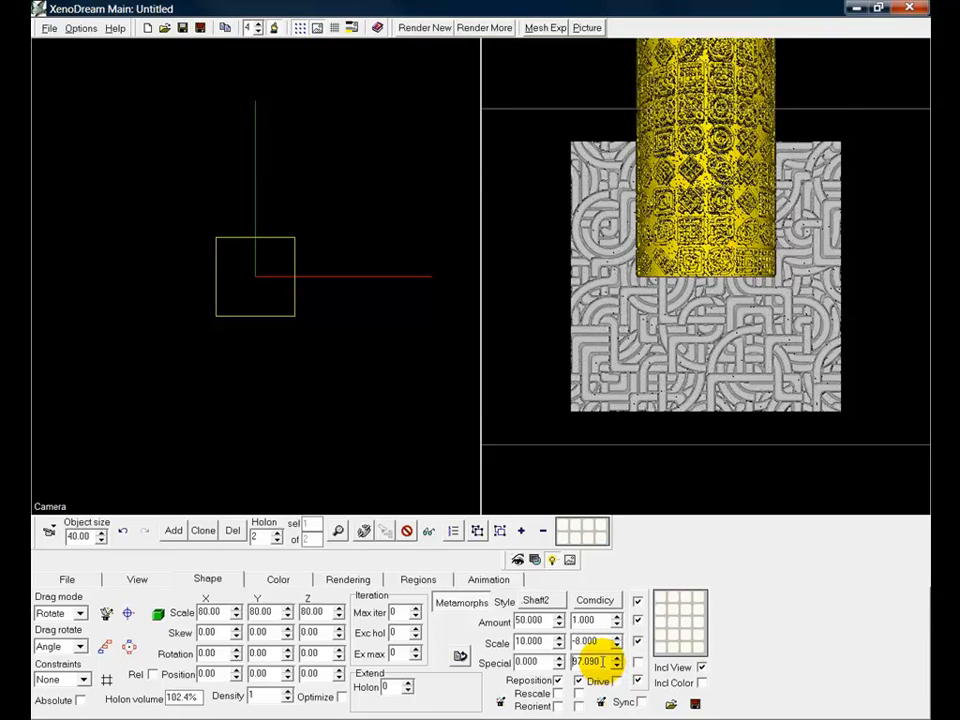
# Try larger Special increments for the Comdicy metamorph, including 97.190, 97.290 and 97.110, and return the value to 97.090.
pyautogui.click(618, 660)
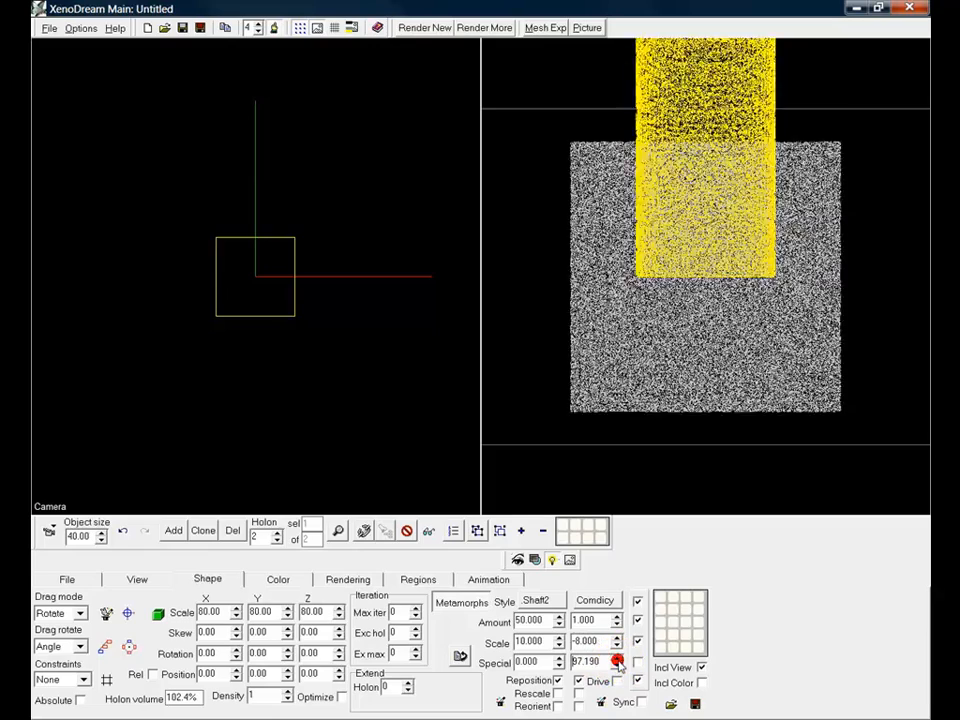
pyautogui.click(618, 660)
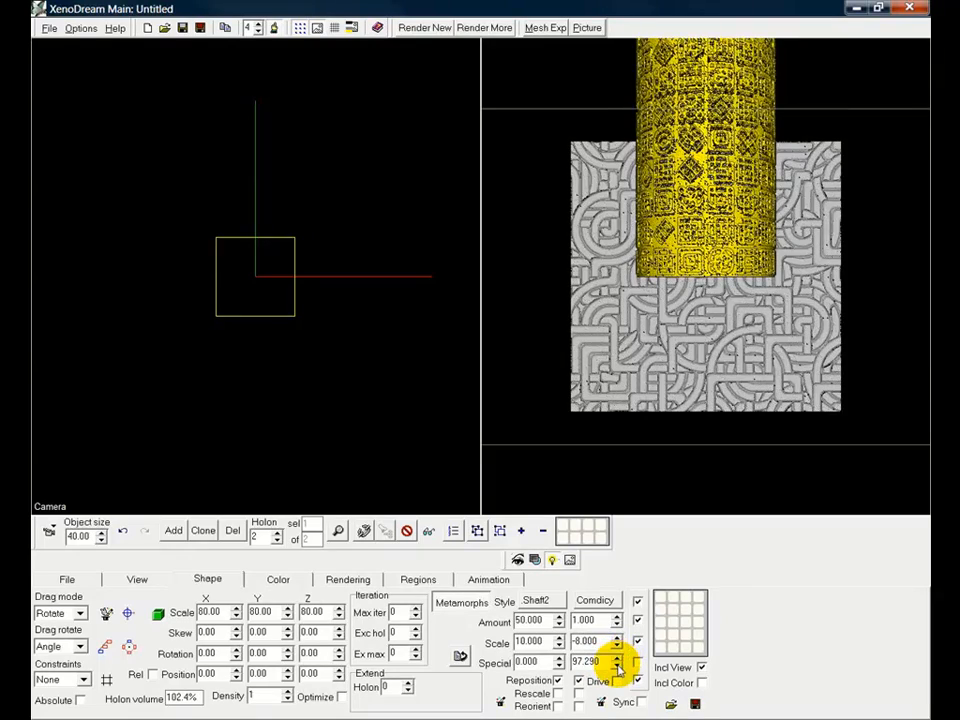
pyautogui.click(617, 666)
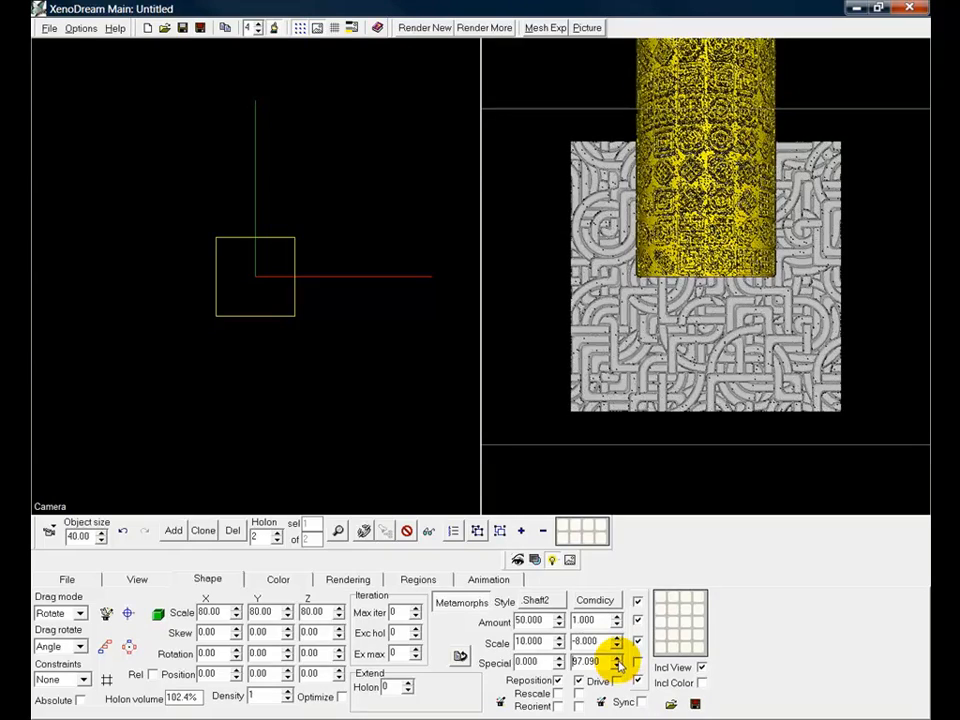
pyautogui.click(618, 658)
pyautogui.click(618, 658)
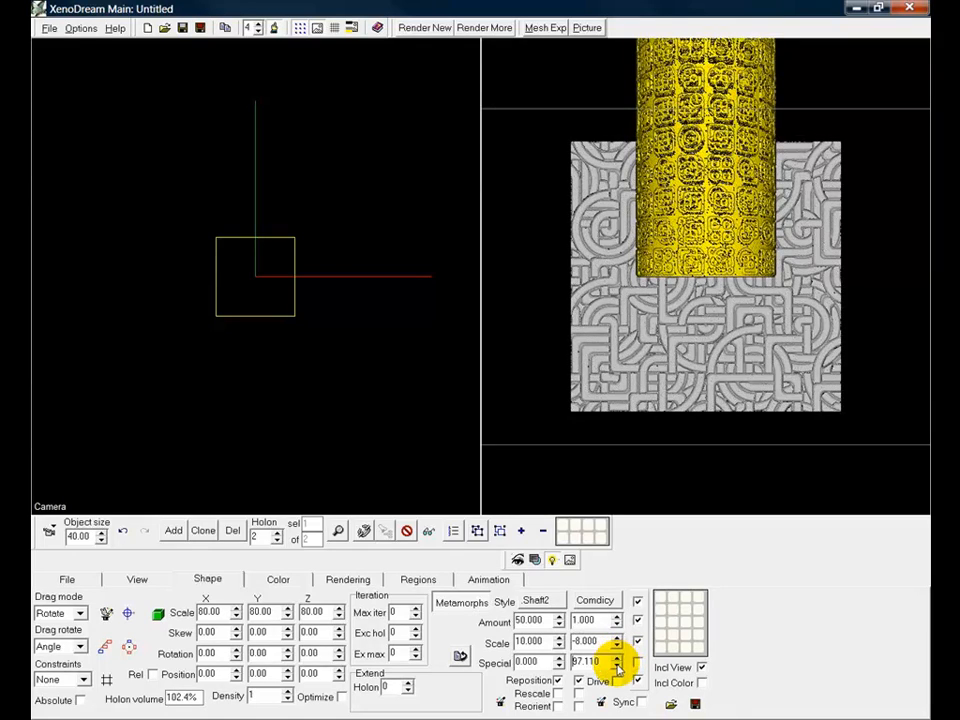
pyautogui.click(617, 668)
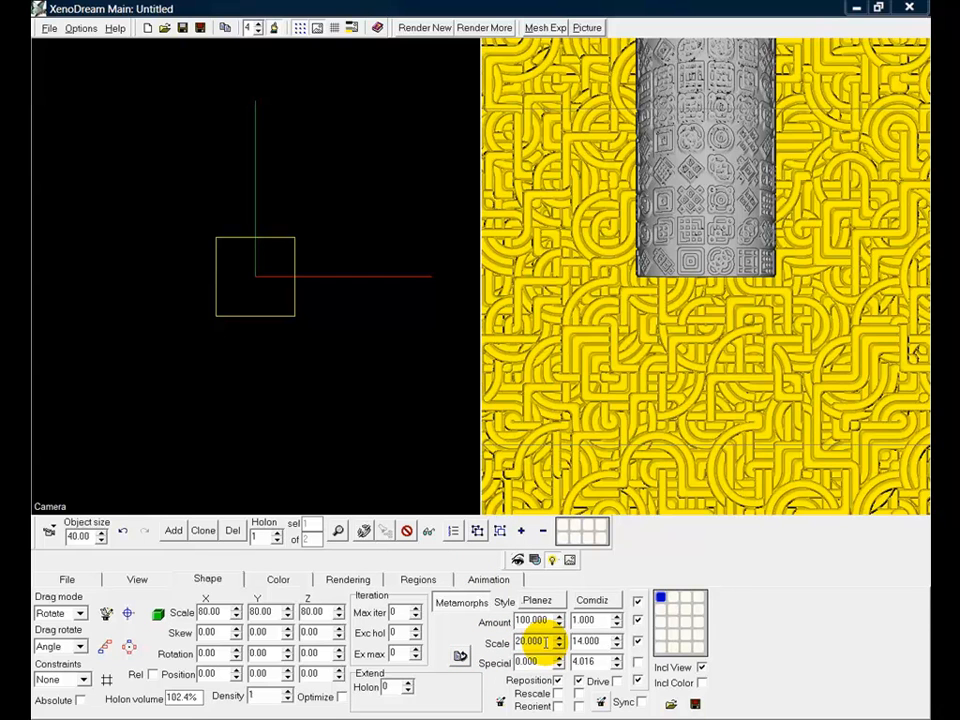
# Select holon 2, raise its X rotation to 180 and enable Reorient for the Comdicy metamorph.
pyautogui.click(278, 535)
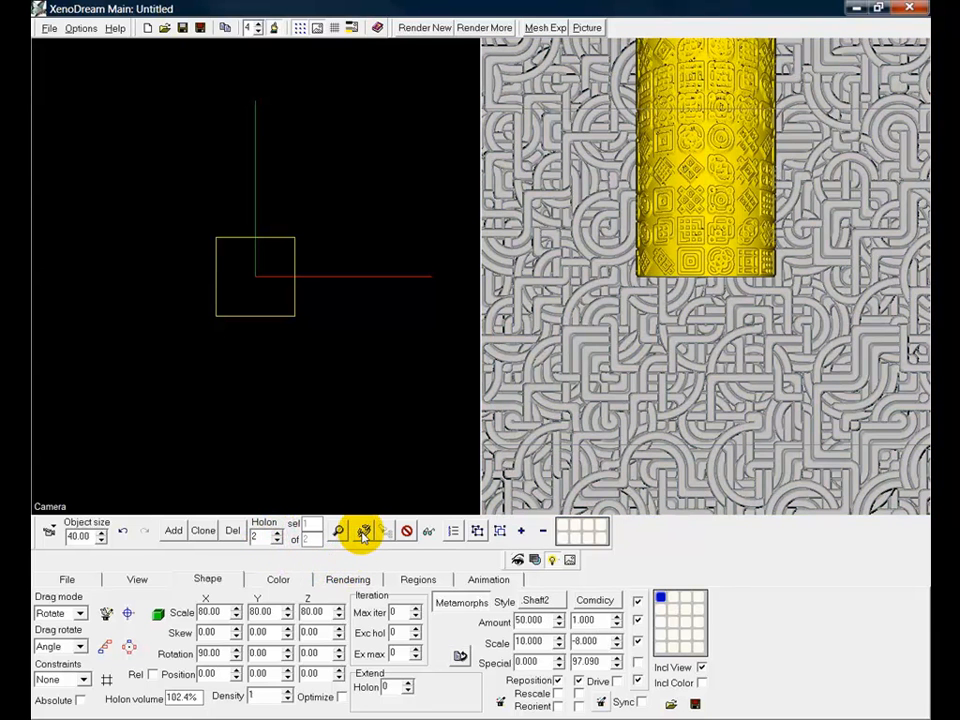
pyautogui.click(363, 531)
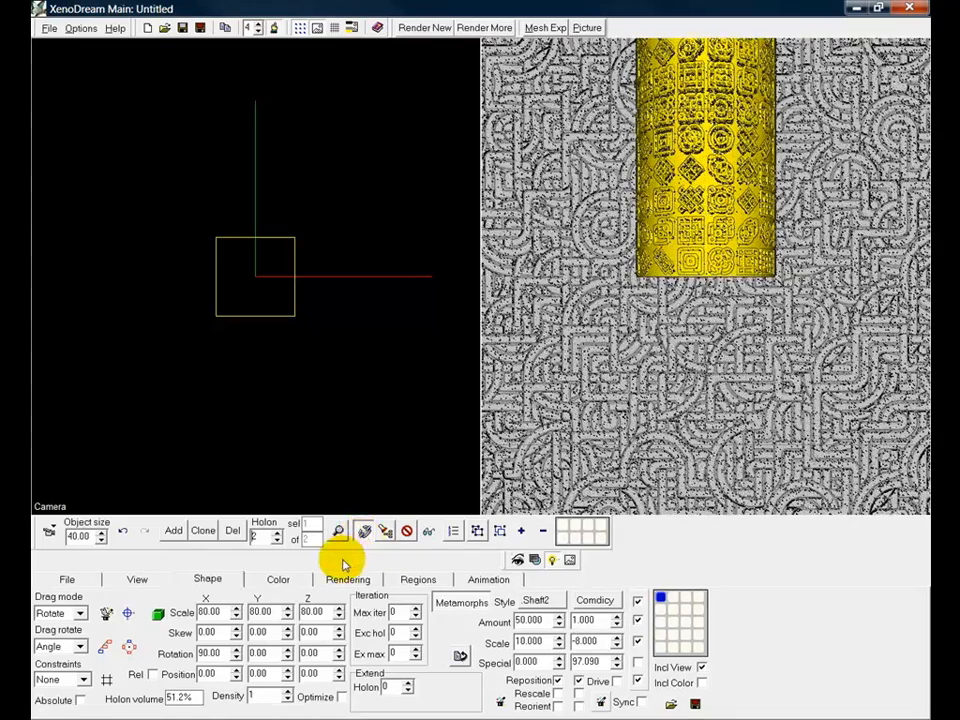
pyautogui.click(236, 649)
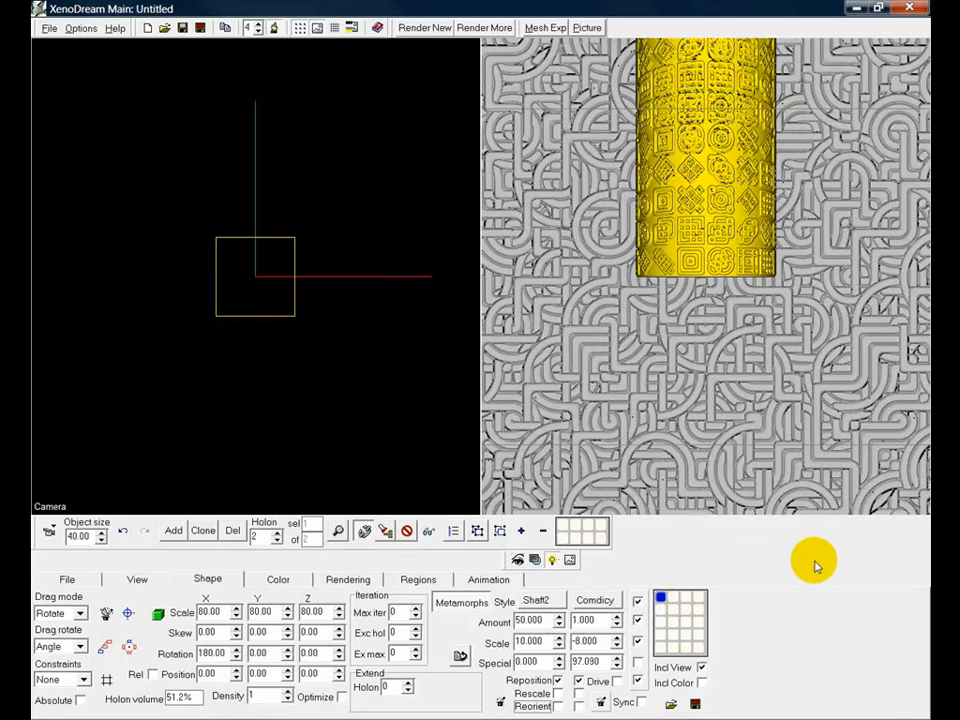
pyautogui.click(579, 706)
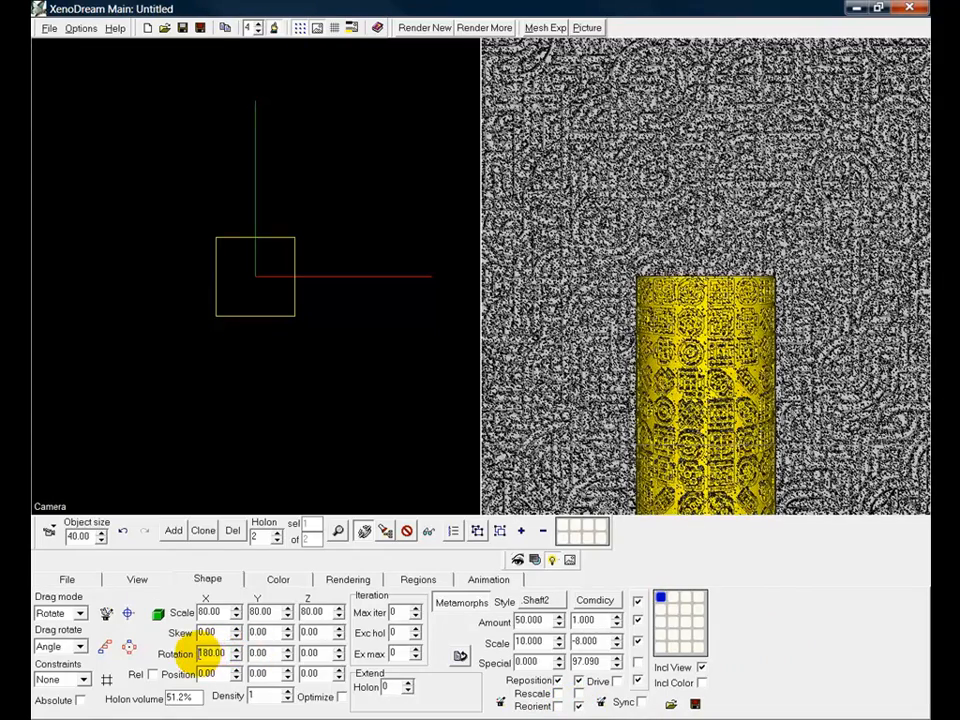
# Reset the Shaft2 holon's X rotation to 0 and set it to 90.
pyautogui.click(187, 652)
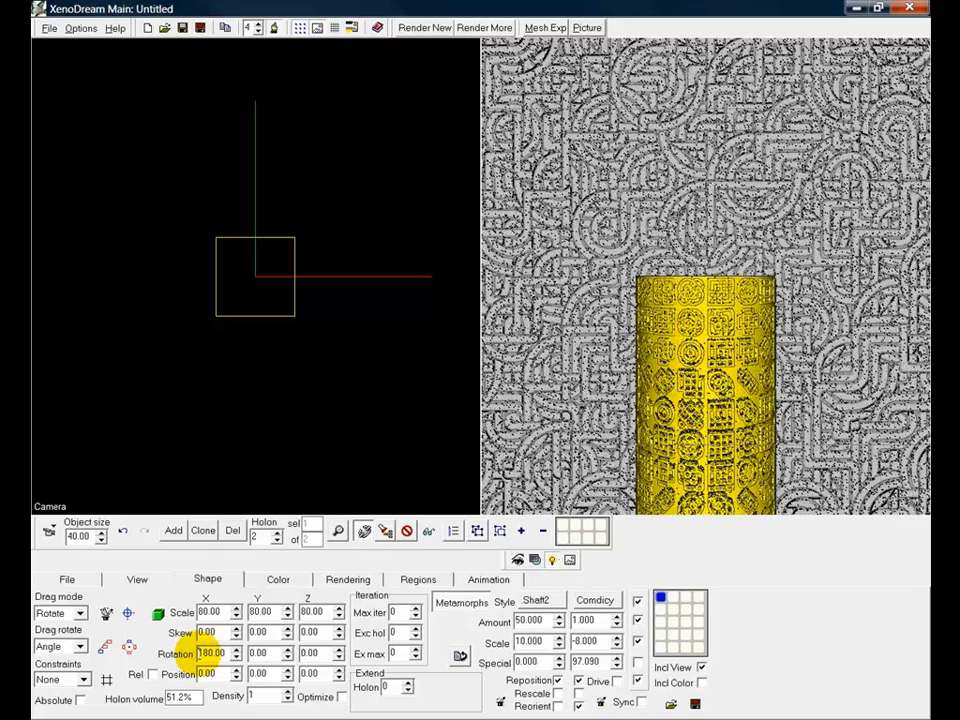
pyautogui.write('0')
pyautogui.press('Return')
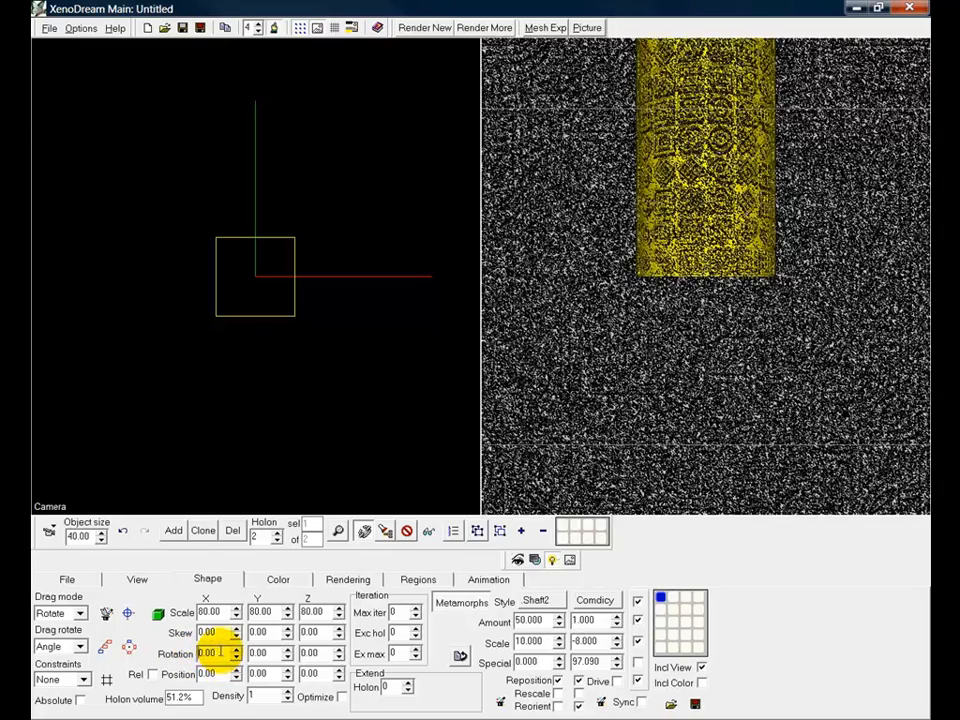
pyautogui.write('90')
pyautogui.press('Return')
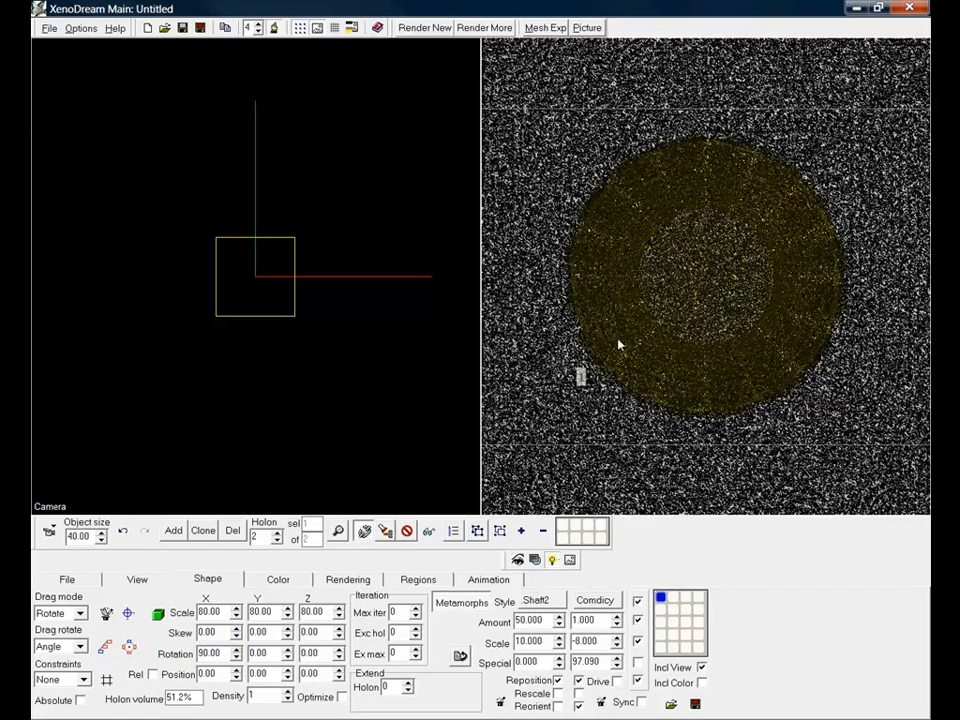
# Rotate the camera to an X angle of 315 and move it back to frame the whole shaft above the patterned plane.
pyautogui.click(137, 582)
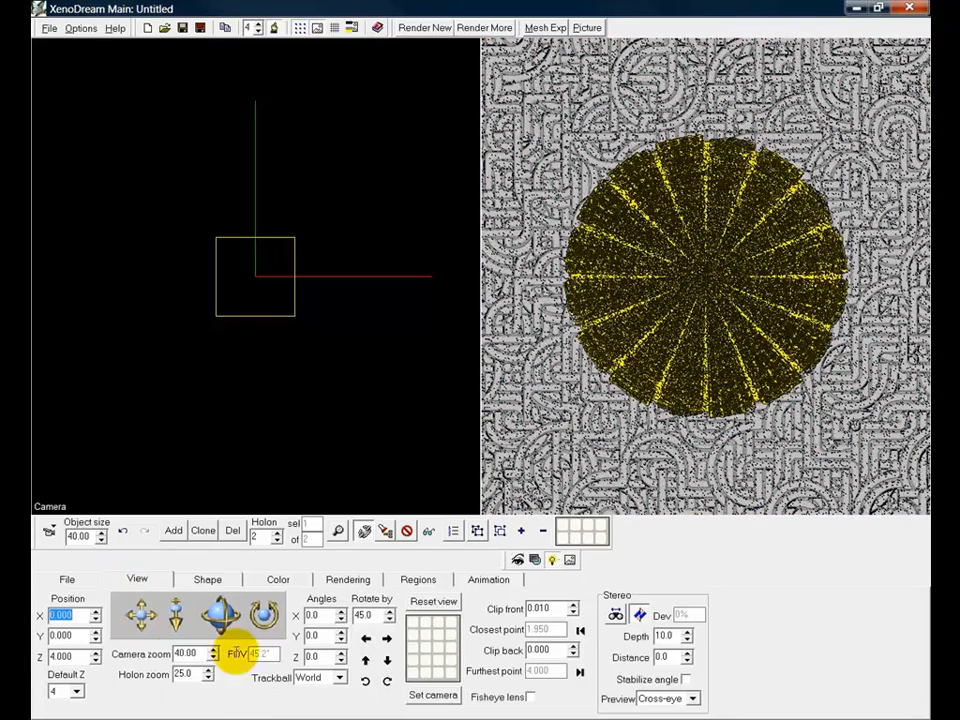
pyautogui.click(387, 660)
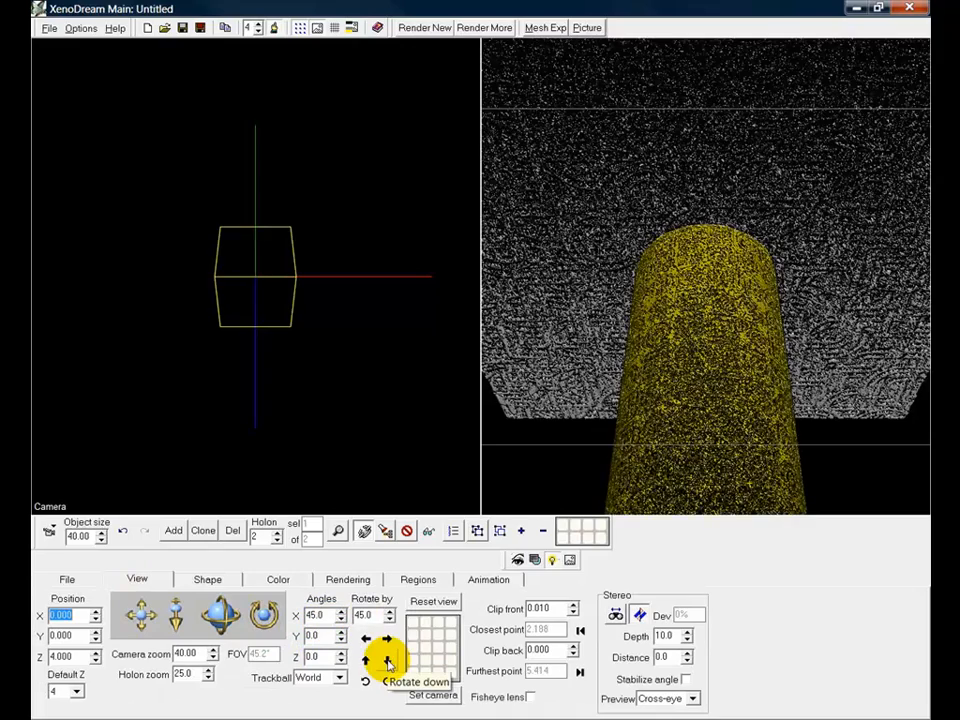
pyautogui.click(366, 660)
pyautogui.click(366, 660)
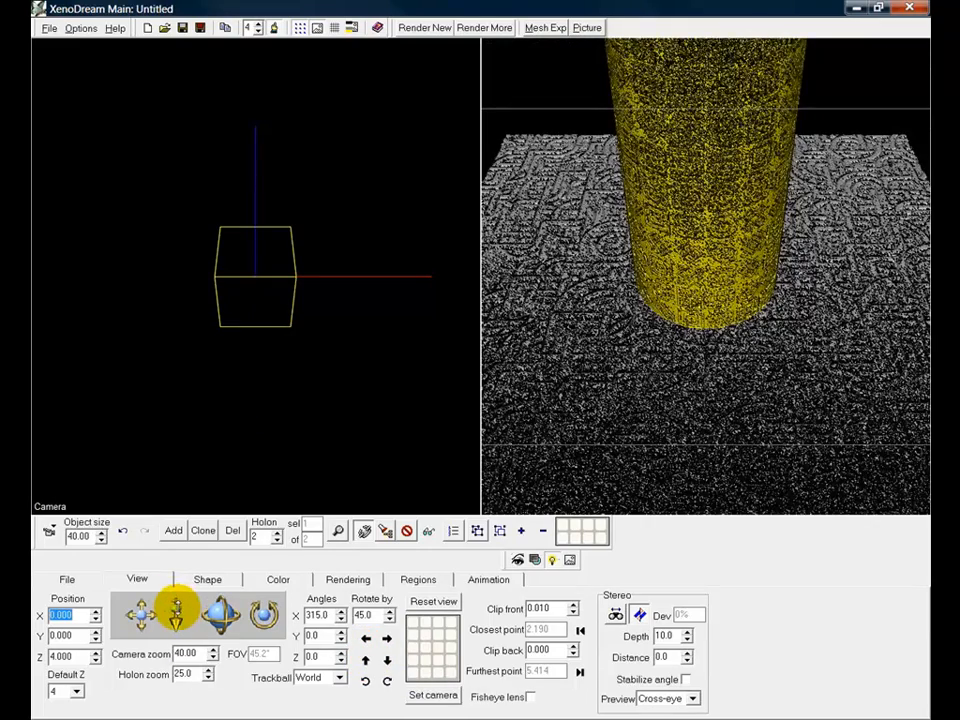
pyautogui.moveTo(176, 608); pyautogui.dragTo(786, 567)
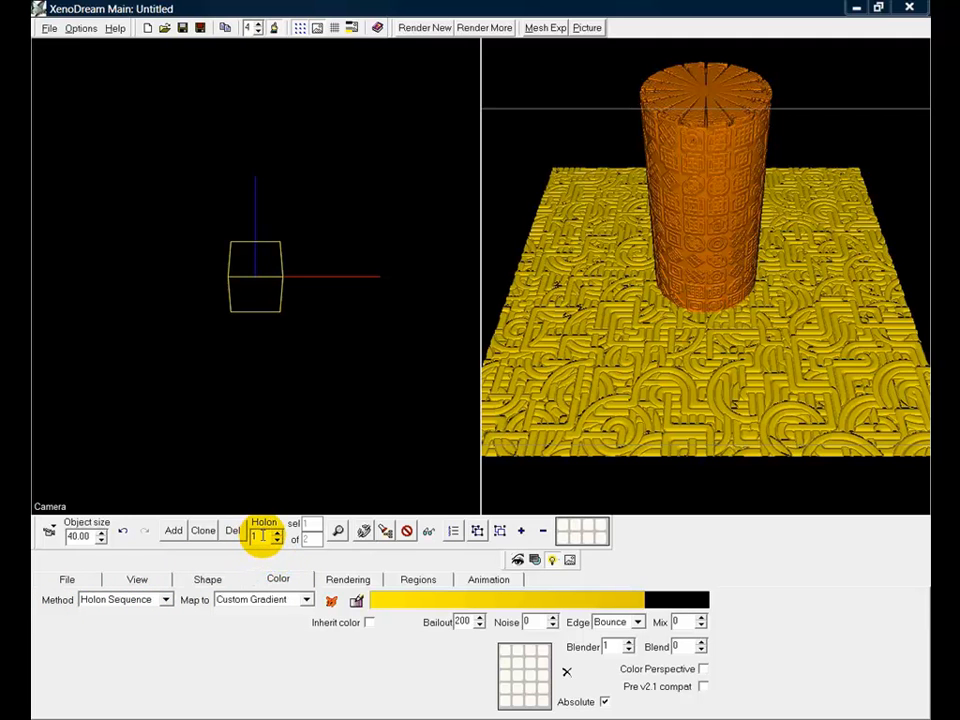
# Open the gradient presets for holon 1, cancel without choosing one, and select holon 2.
pyautogui.click(330, 601)
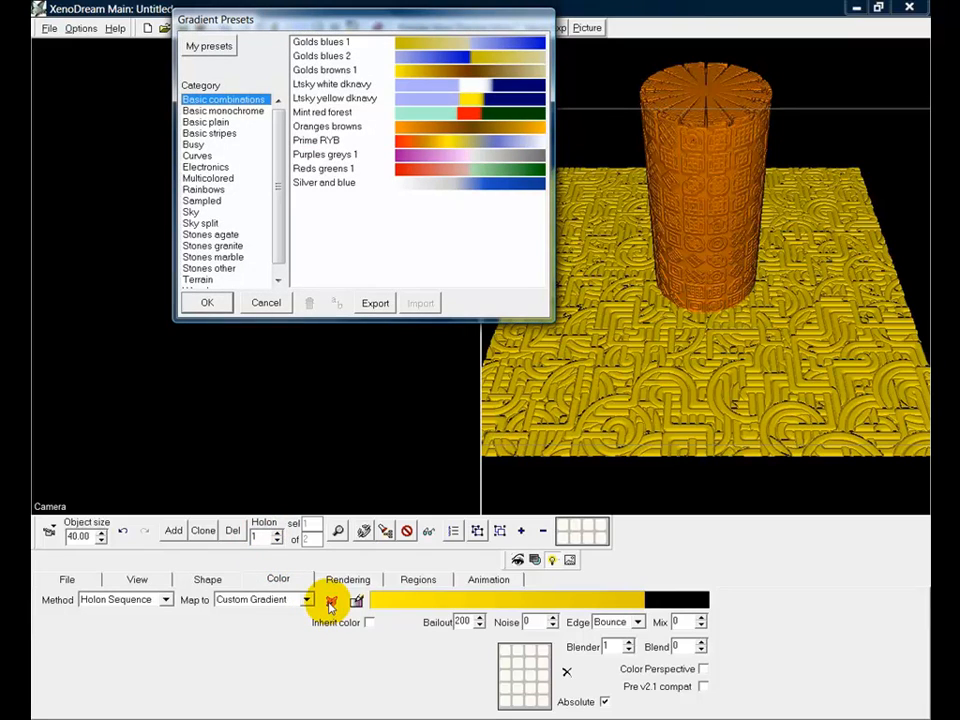
pyautogui.click(266, 302)
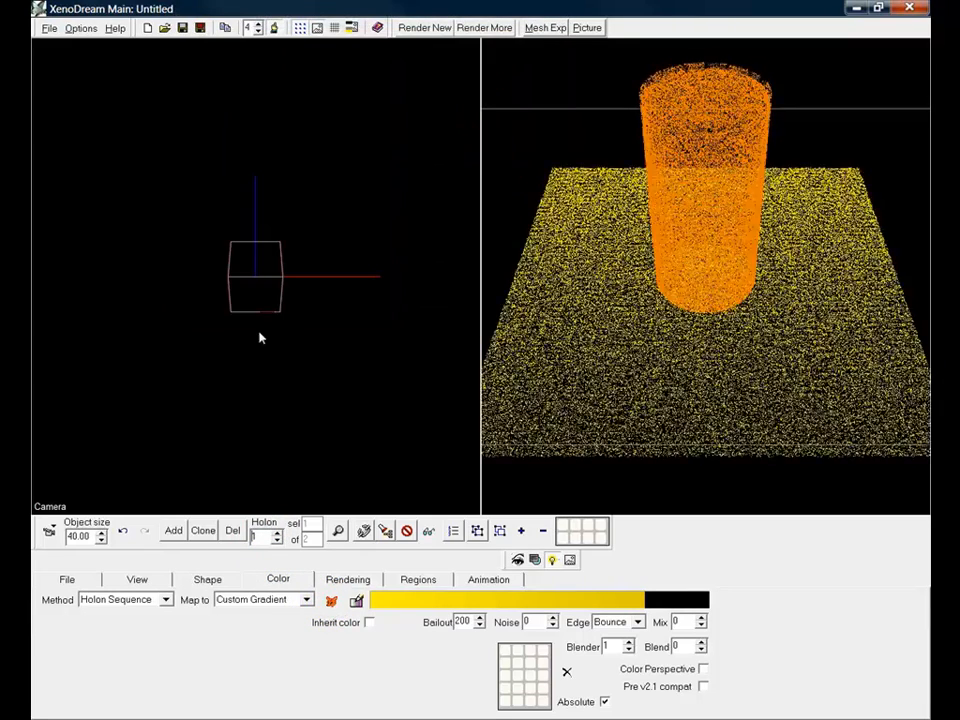
pyautogui.click(278, 534)
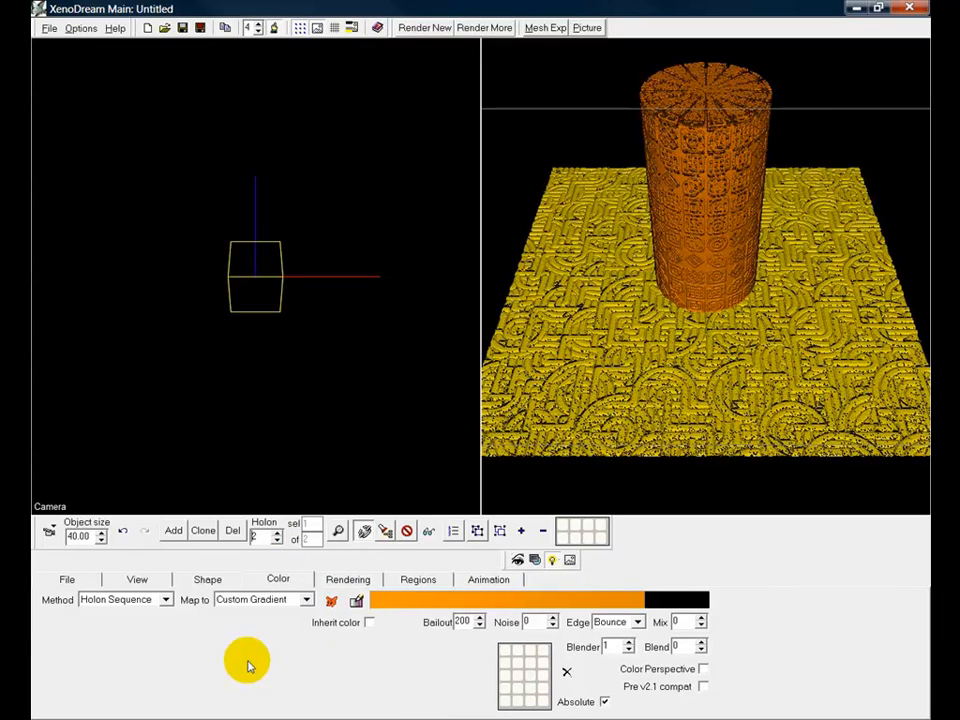
# Render a new picture of the shaft and plane and open the Lighting window from it.
pyautogui.click(424, 29)
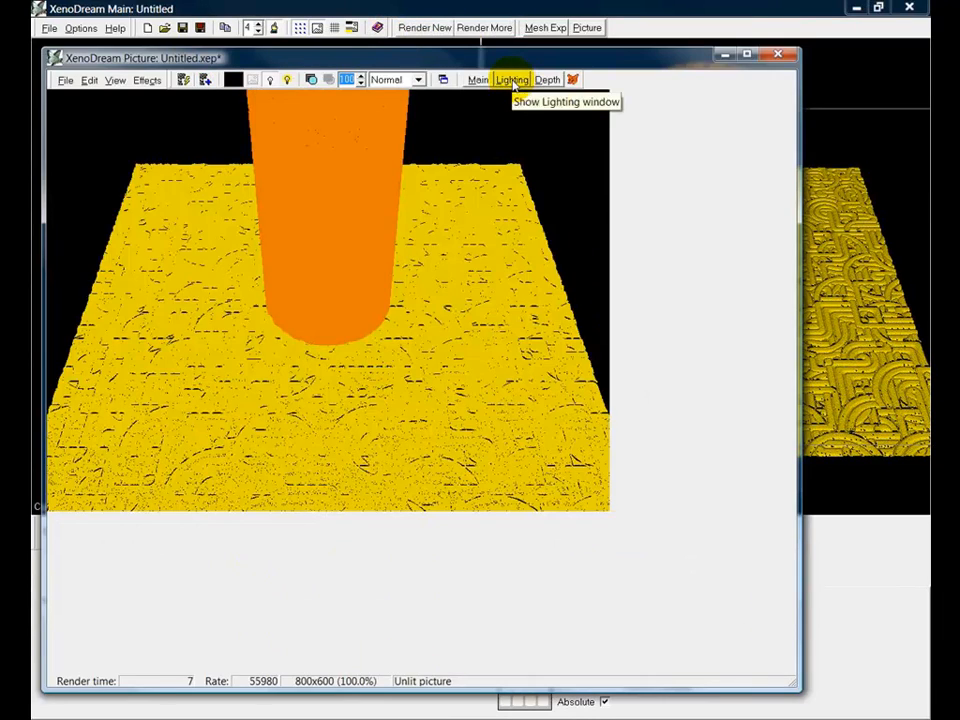
pyautogui.click(512, 80)
pyautogui.moveTo(557, 59); pyautogui.dragTo(577, 55)
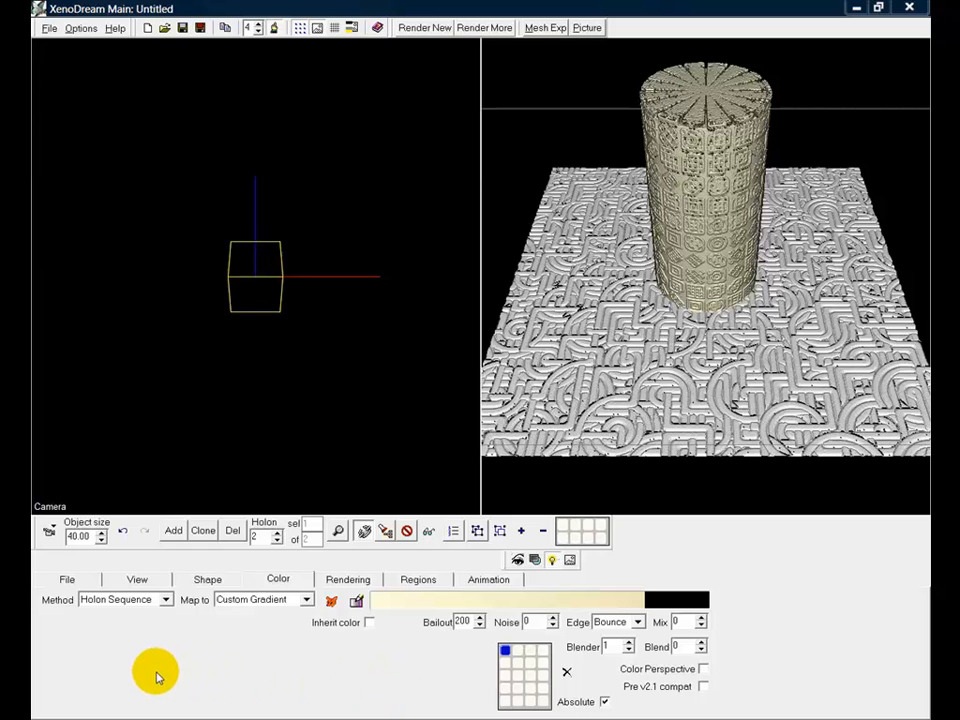
# Set the Shaft2 holon's color method to Metamorph and select holon 1.
pyautogui.click(166, 600)
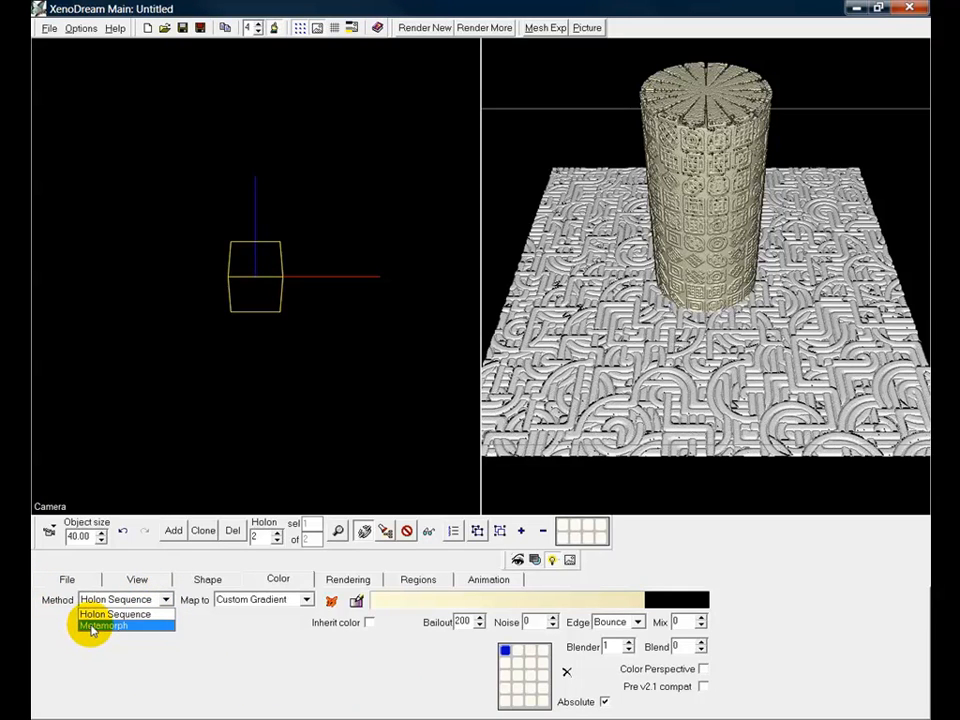
pyautogui.click(94, 626)
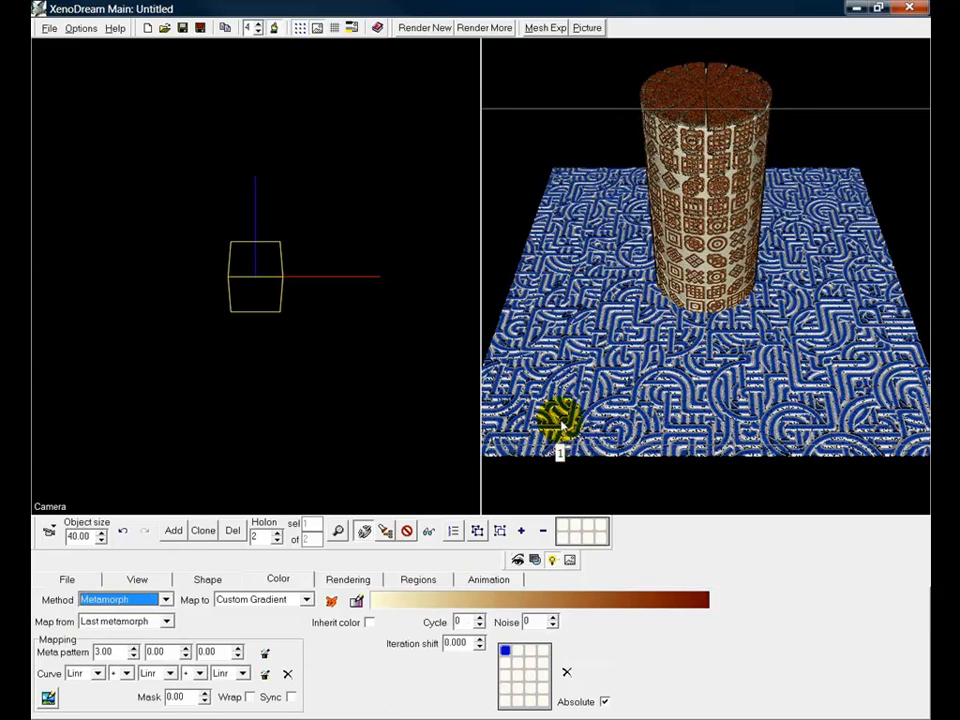
pyautogui.click(277, 541)
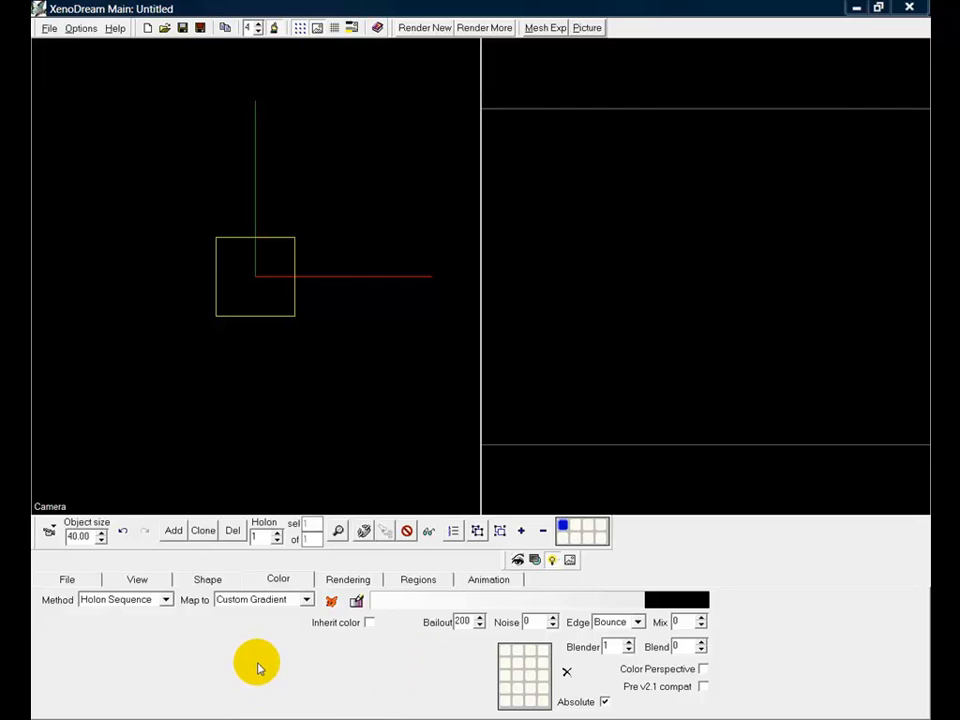
# Switch the single holon's color method to Metamorph, back to Holon Sequence, and to Metamorph again.
pyautogui.click(277, 582)
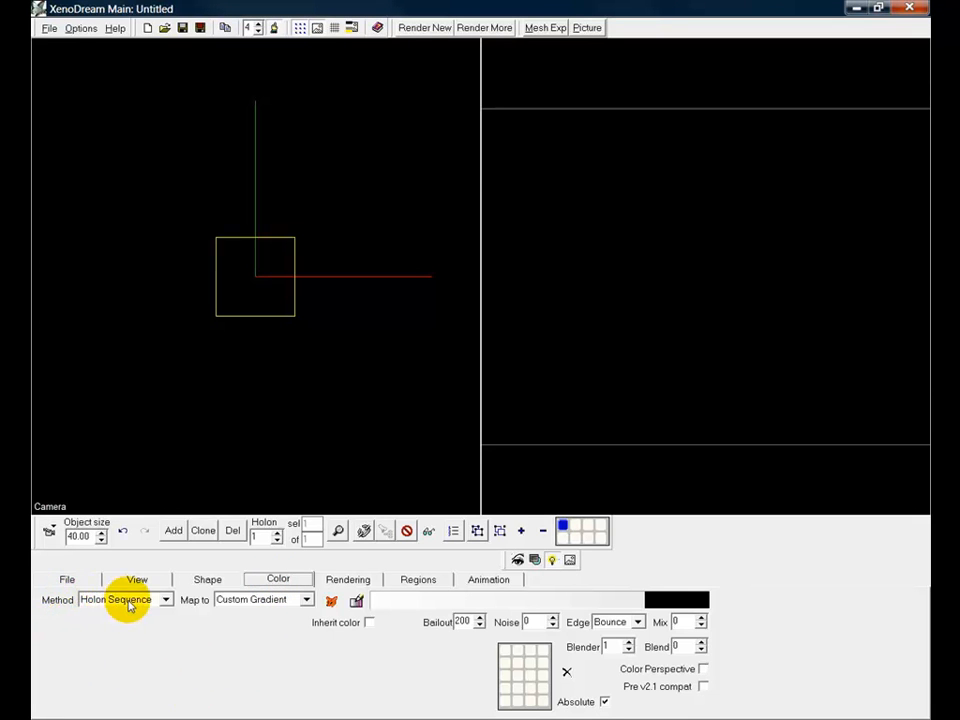
pyautogui.click(165, 600)
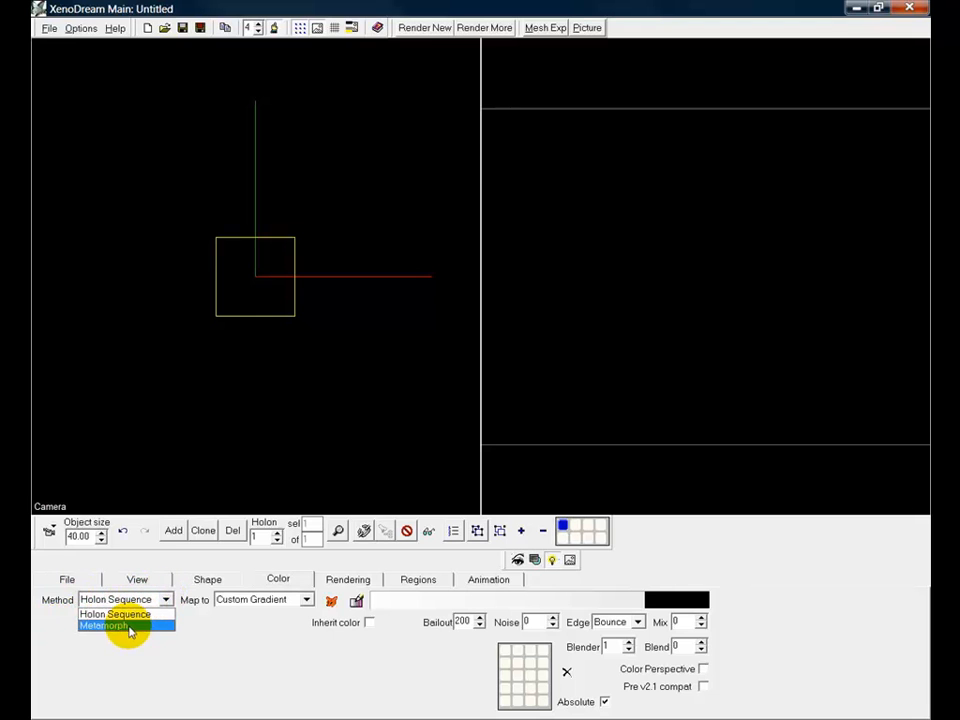
pyautogui.click(128, 626)
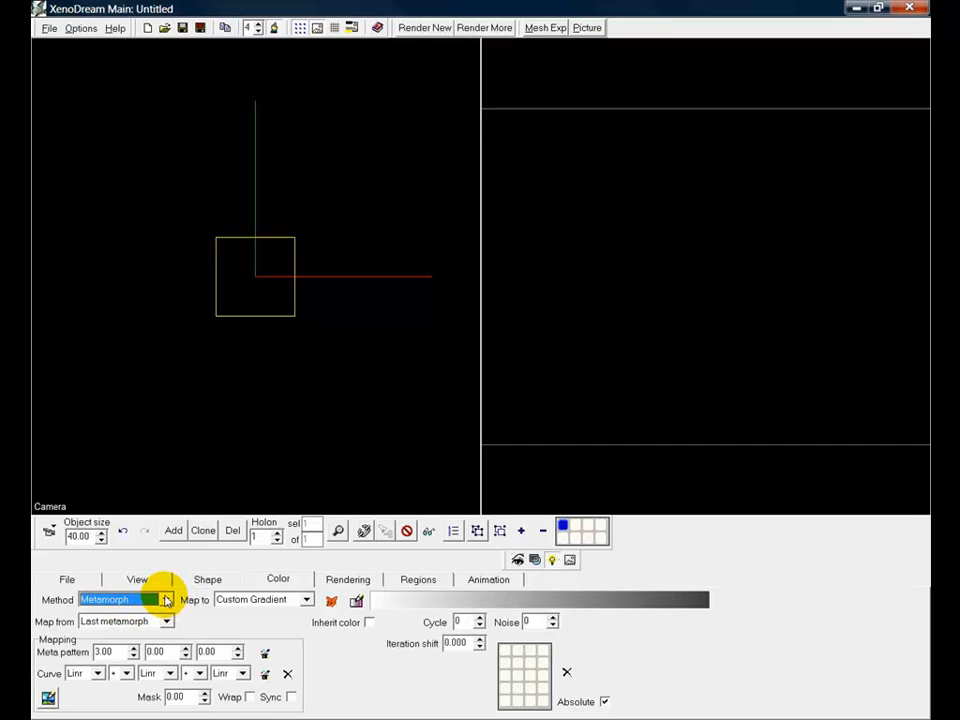
pyautogui.click(167, 600)
pyautogui.click(144, 615)
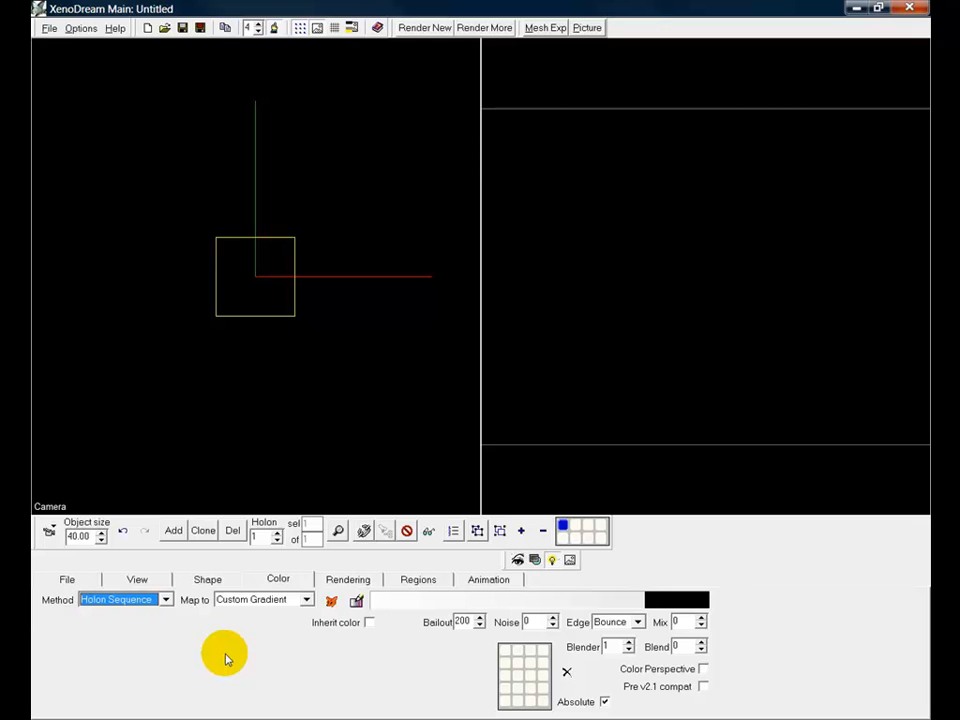
pyautogui.click(166, 600)
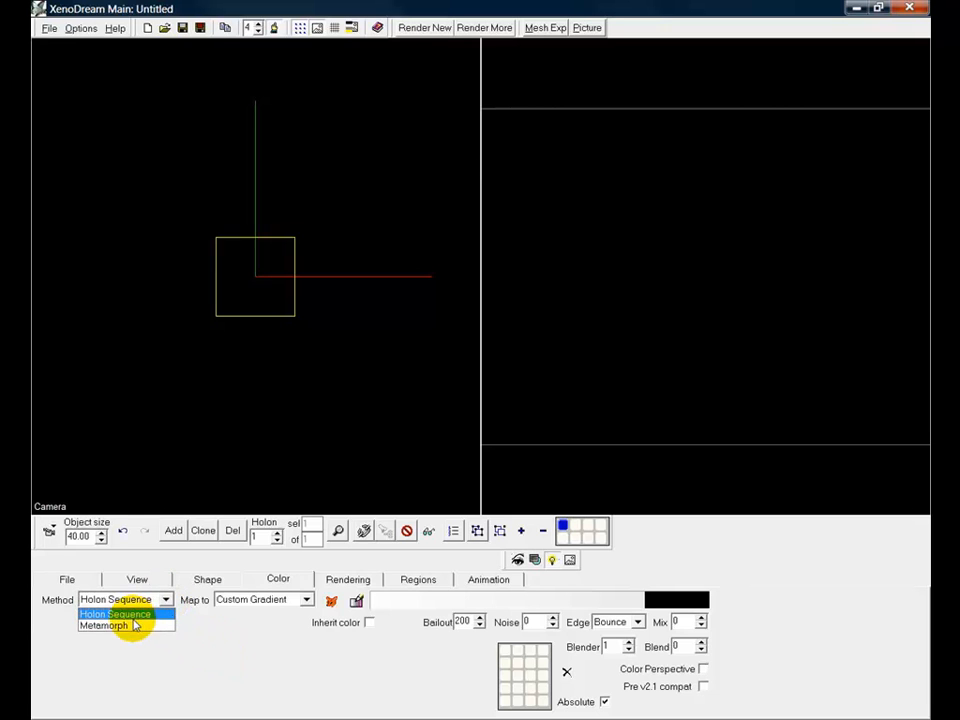
pyautogui.click(131, 627)
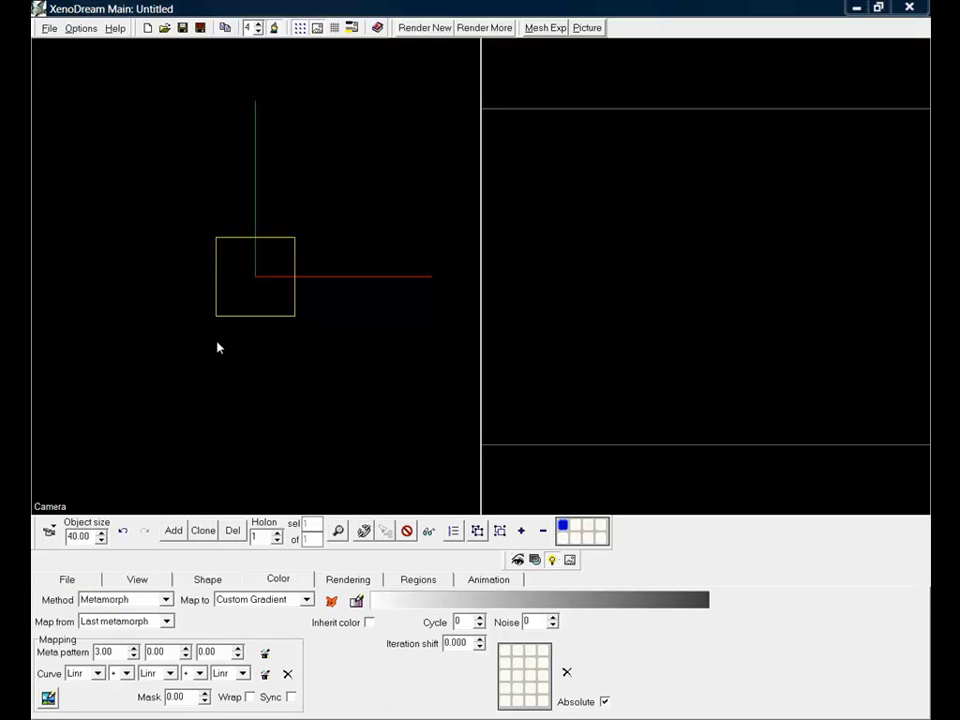
# Start a new object without saving the existing data.
pyautogui.click(49, 28)
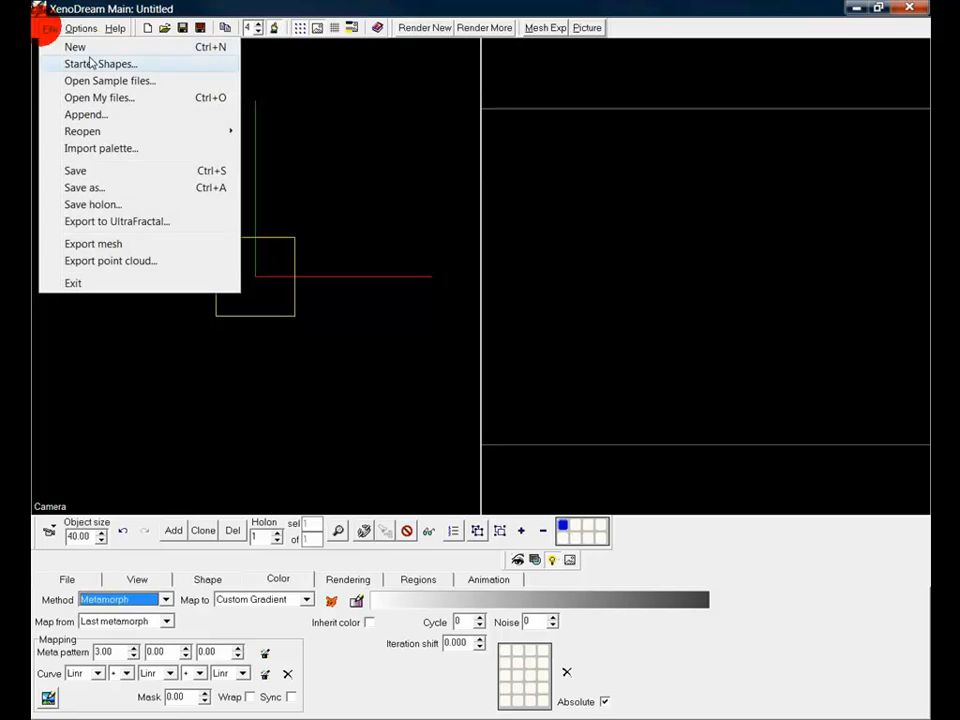
pyautogui.click(76, 47)
pyautogui.click(443, 388)
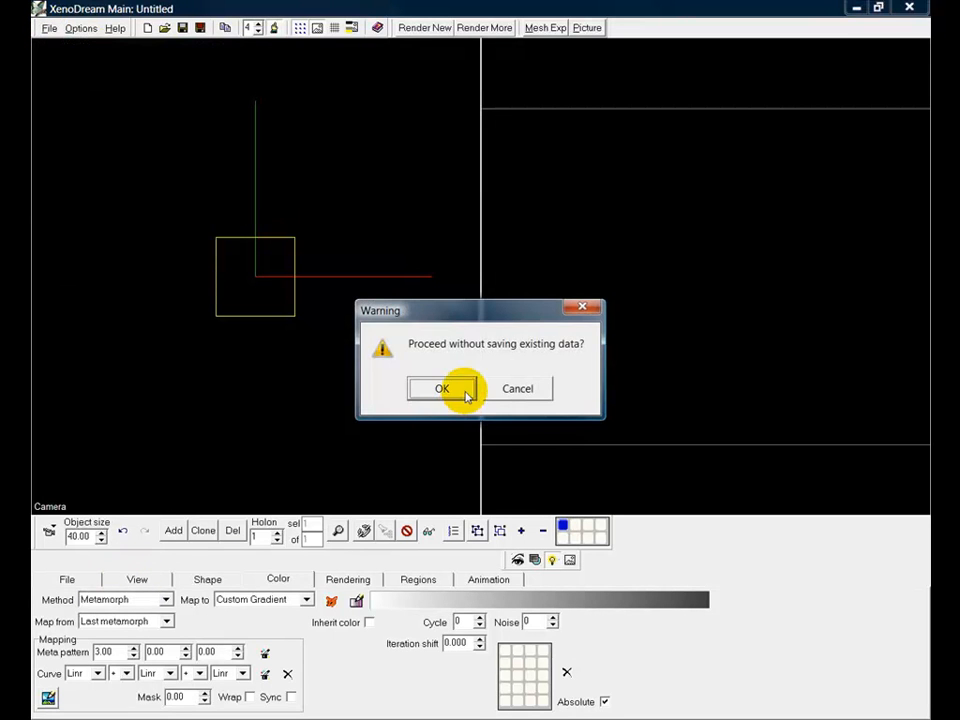
# Scale holon 1 to 90 on all three axes and set its Z rotation to 45.
pyautogui.click(209, 580)
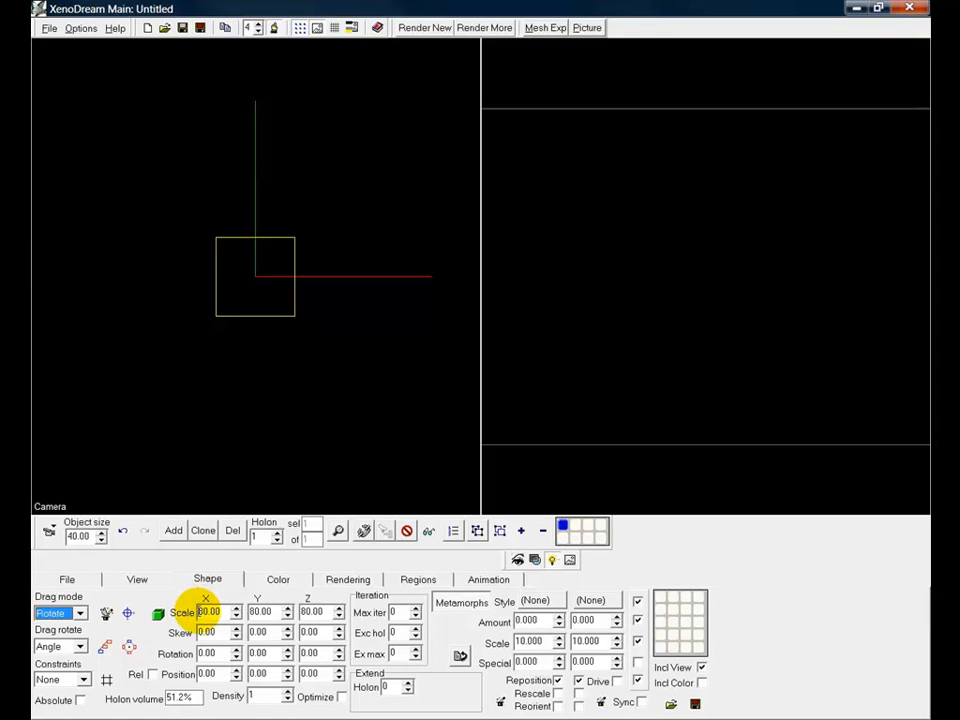
pyautogui.click(206, 611)
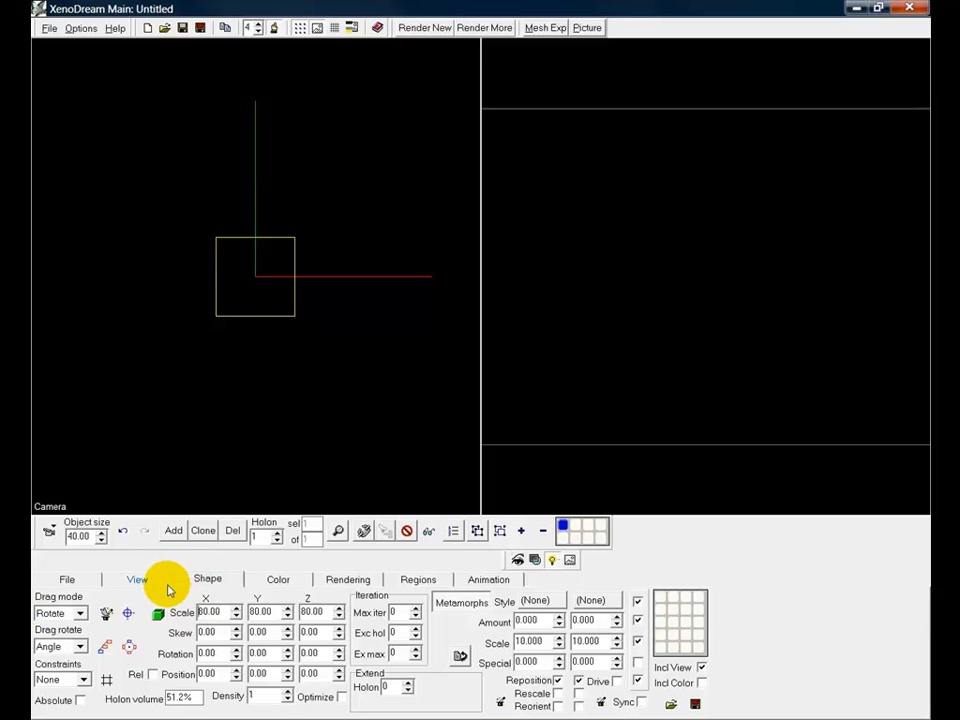
pyautogui.press('BackSpace')
pyautogui.write('9')
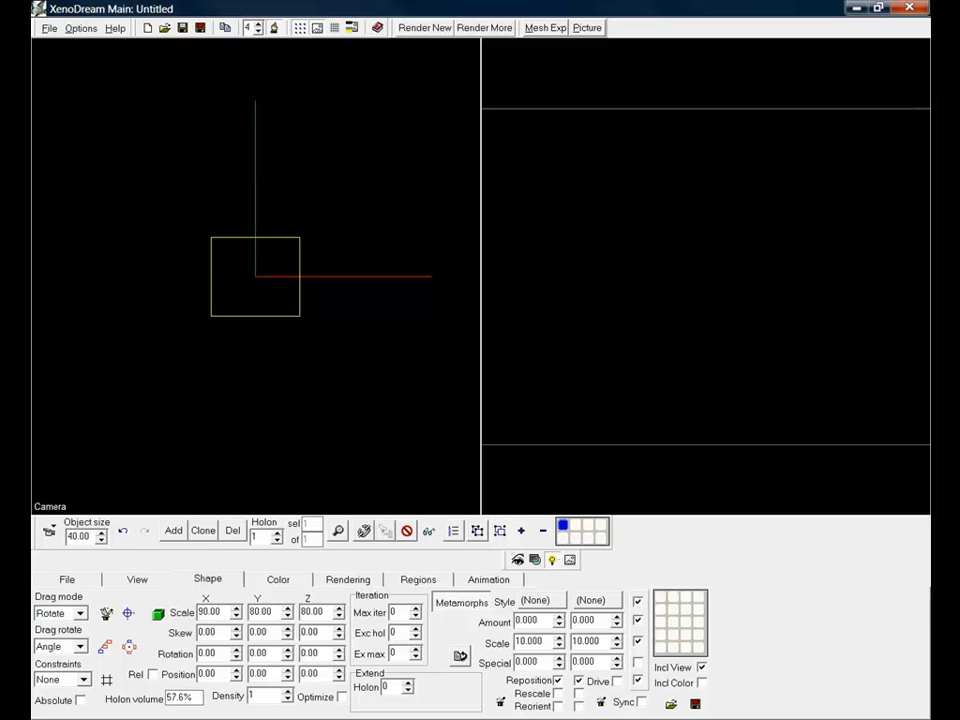
pyautogui.click(158, 614)
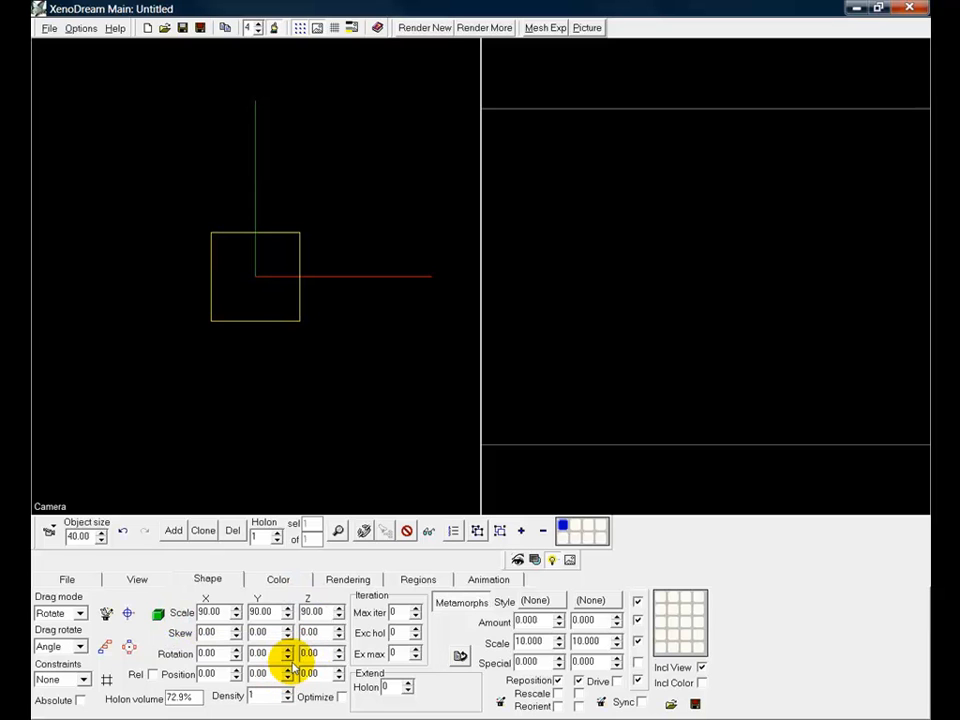
pyautogui.write('45')
pyautogui.press('Delete')
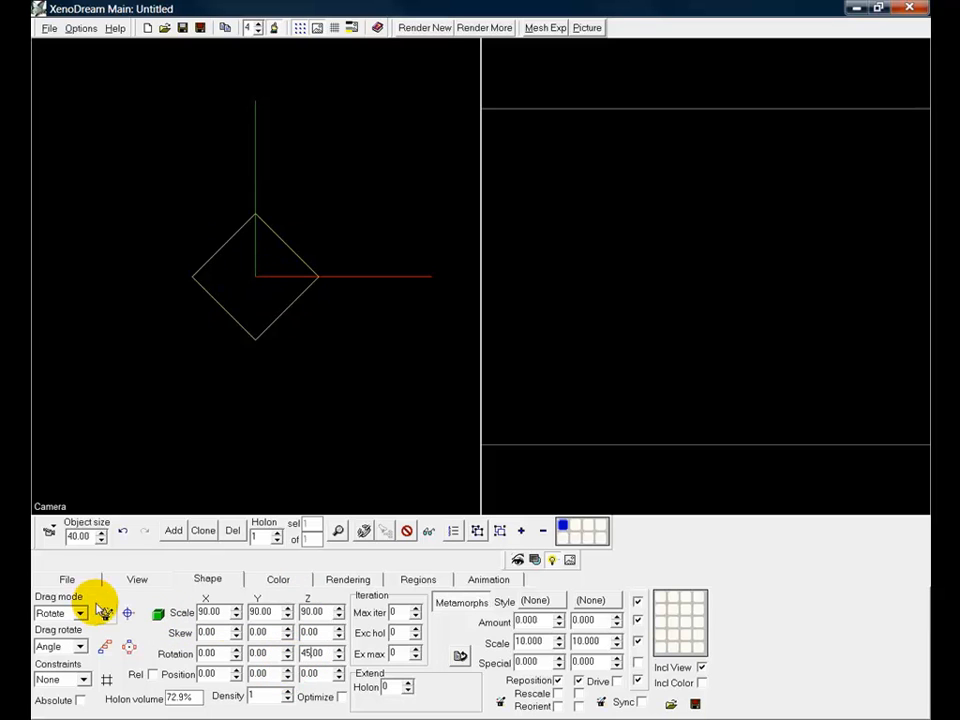
# Add a second holon and set its X position to 120.
pyautogui.click(173, 531)
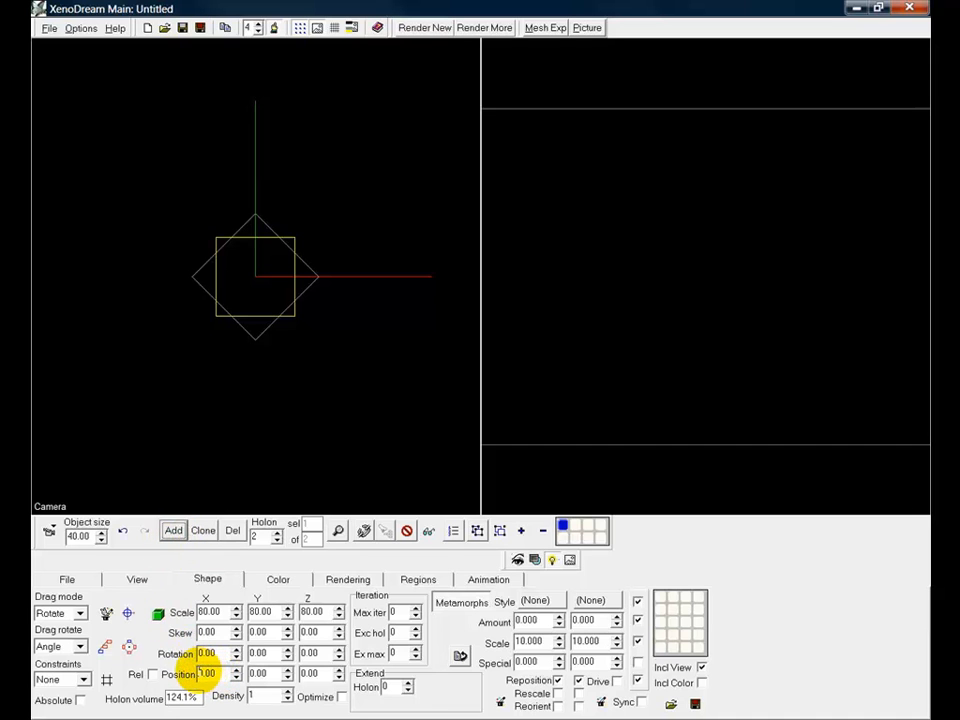
pyautogui.click(205, 672)
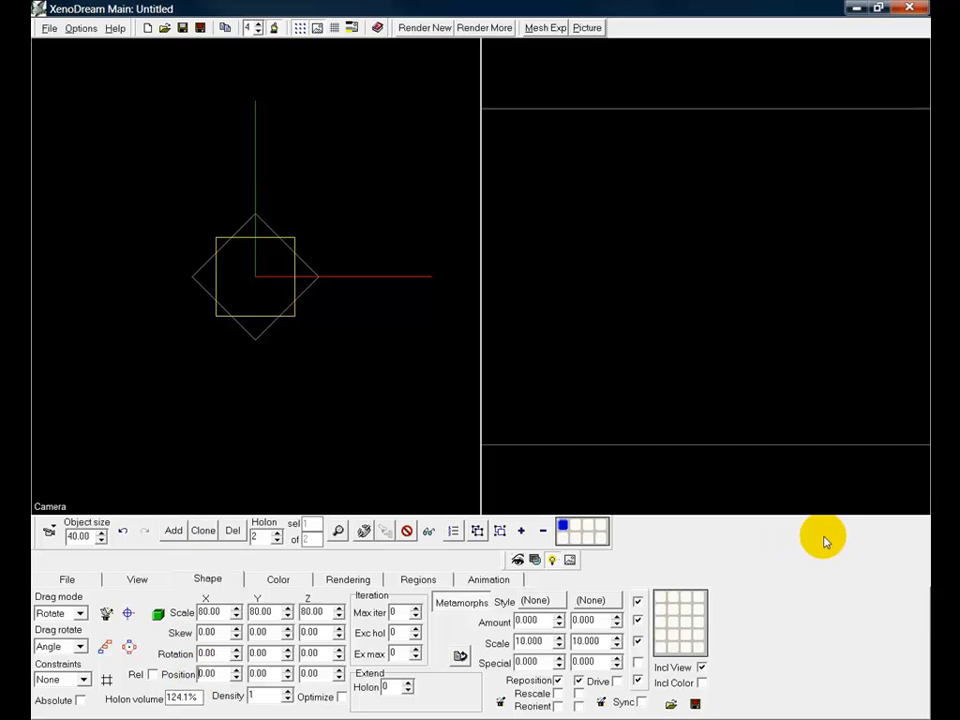
pyautogui.write('120')
pyautogui.press('Return')
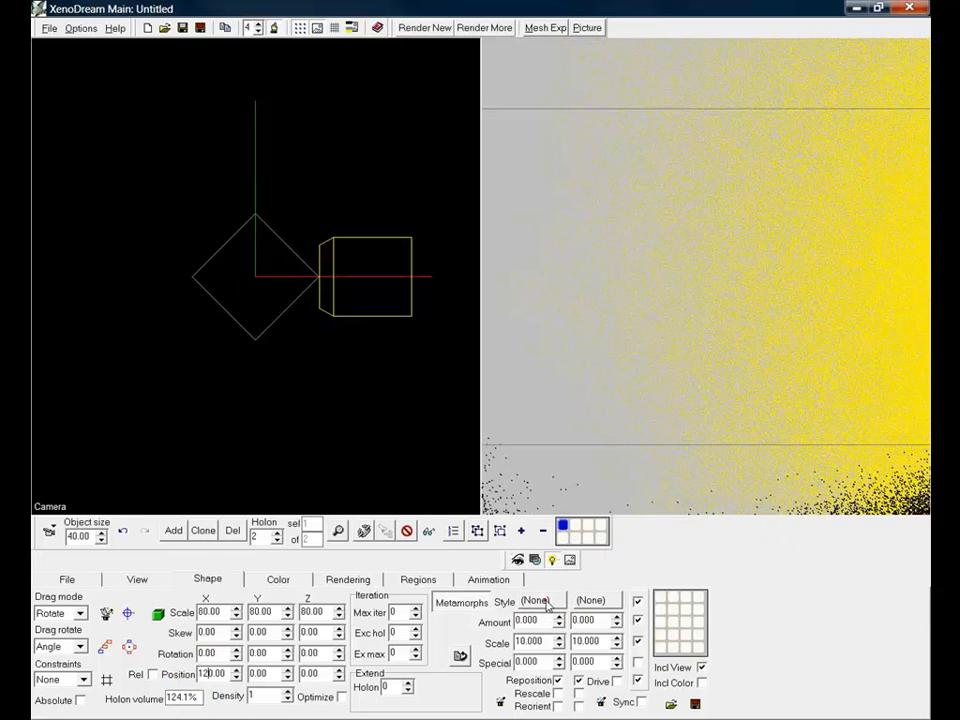
# Give holon 2 the Sphere constructor metamorph with an amount of 100 and a scale of 5.
pyautogui.click(540, 602)
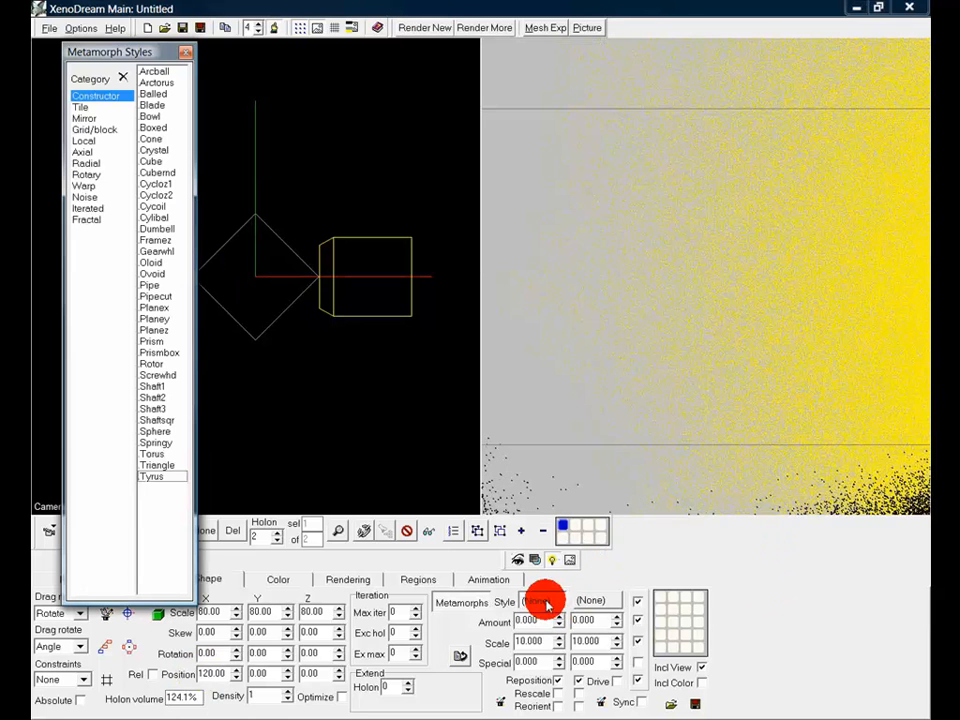
pyautogui.click(117, 100)
pyautogui.doubleClick(155, 431)
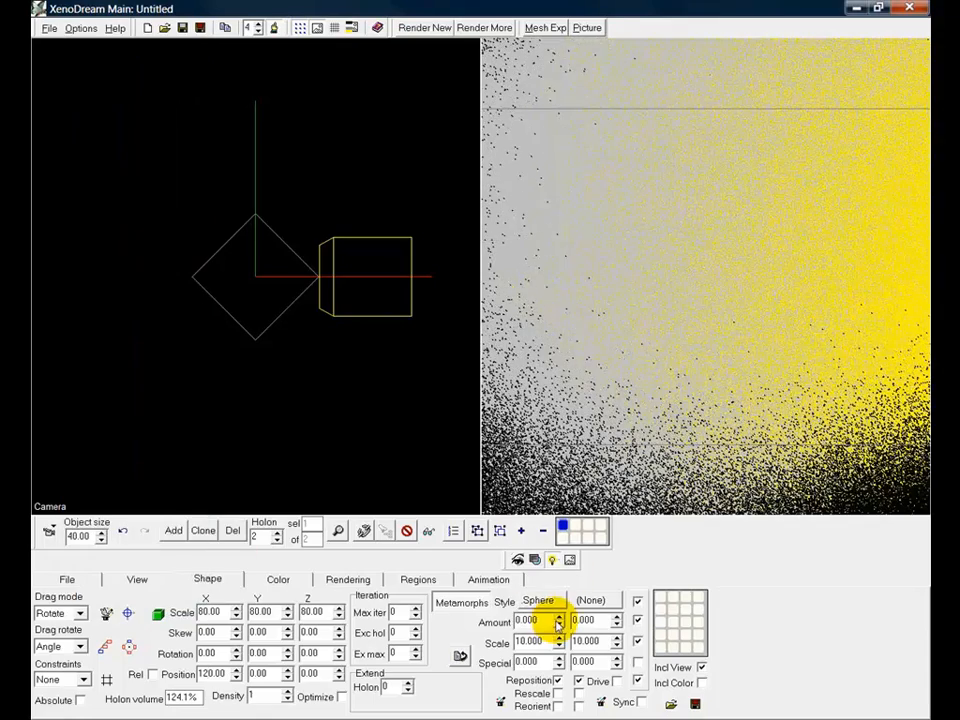
pyautogui.write('100')
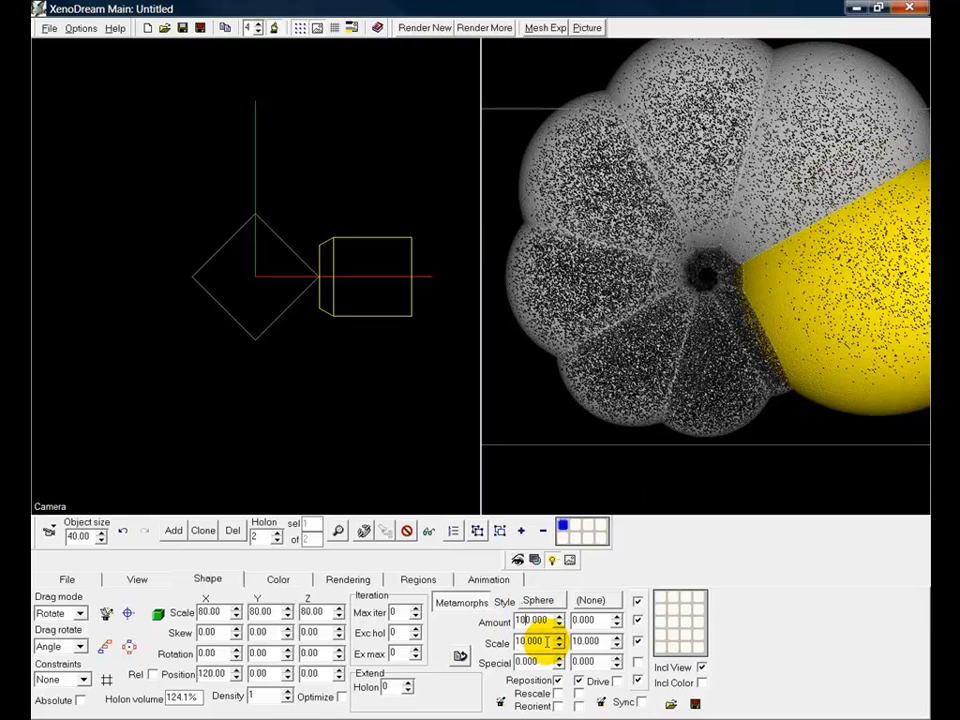
pyautogui.doubleClick(548, 641)
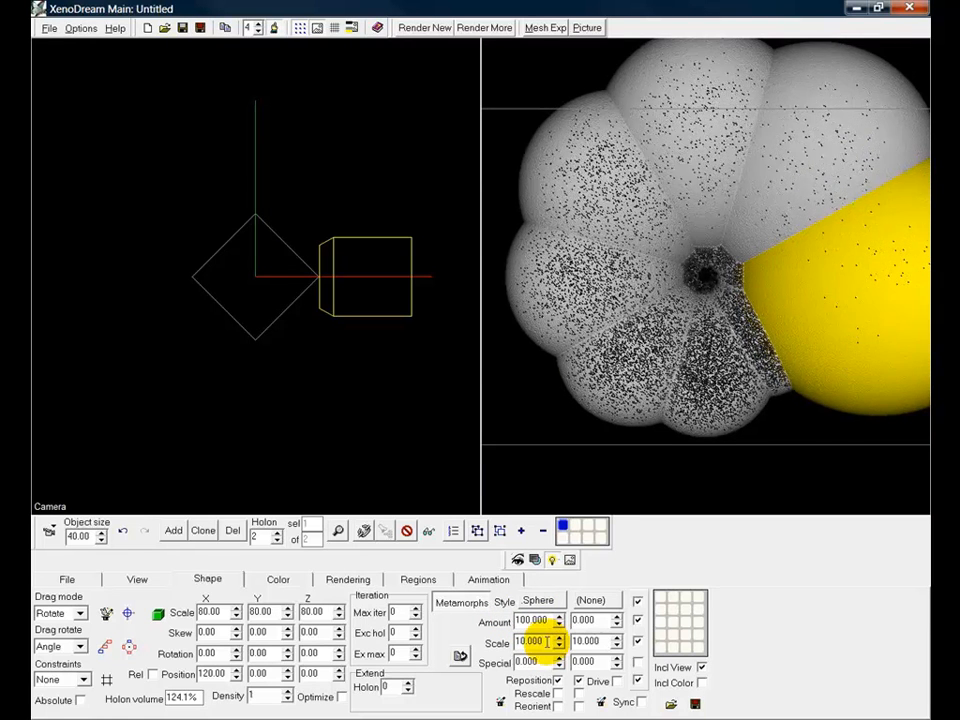
pyautogui.write('5')
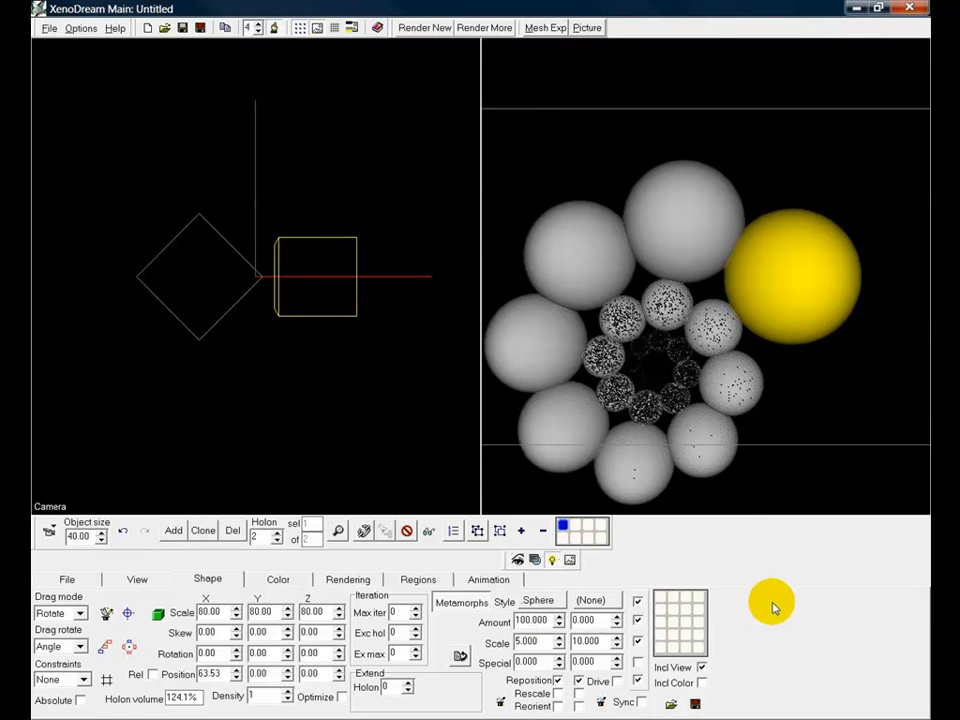
# Add the Hexagoz grid/block metamorph as holon 2's second style and set its special value to 10.
pyautogui.click(591, 601)
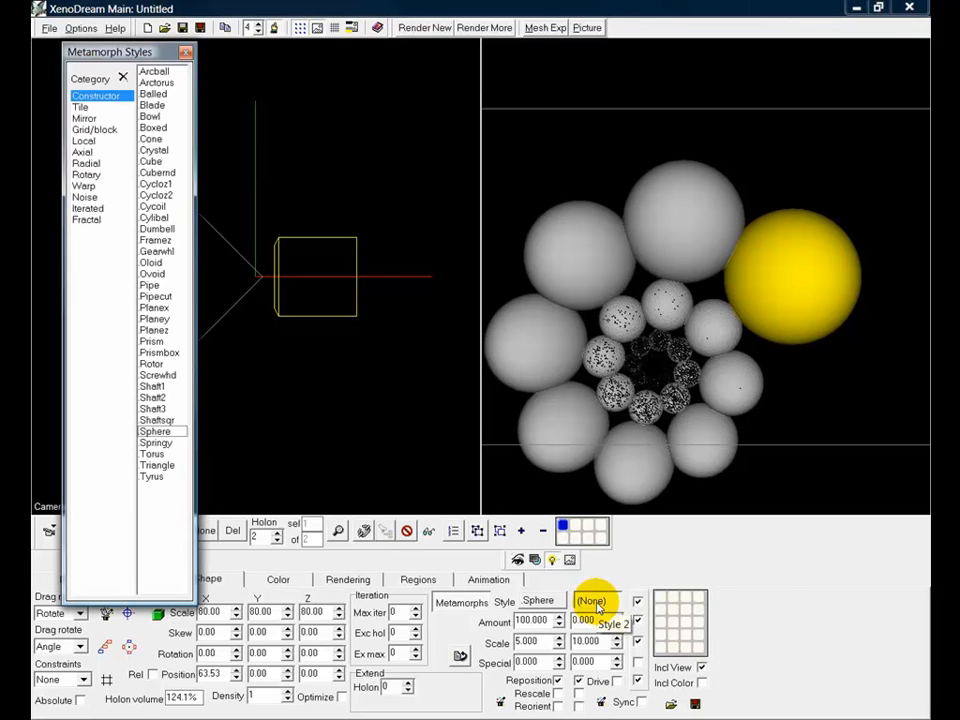
pyautogui.click(96, 130)
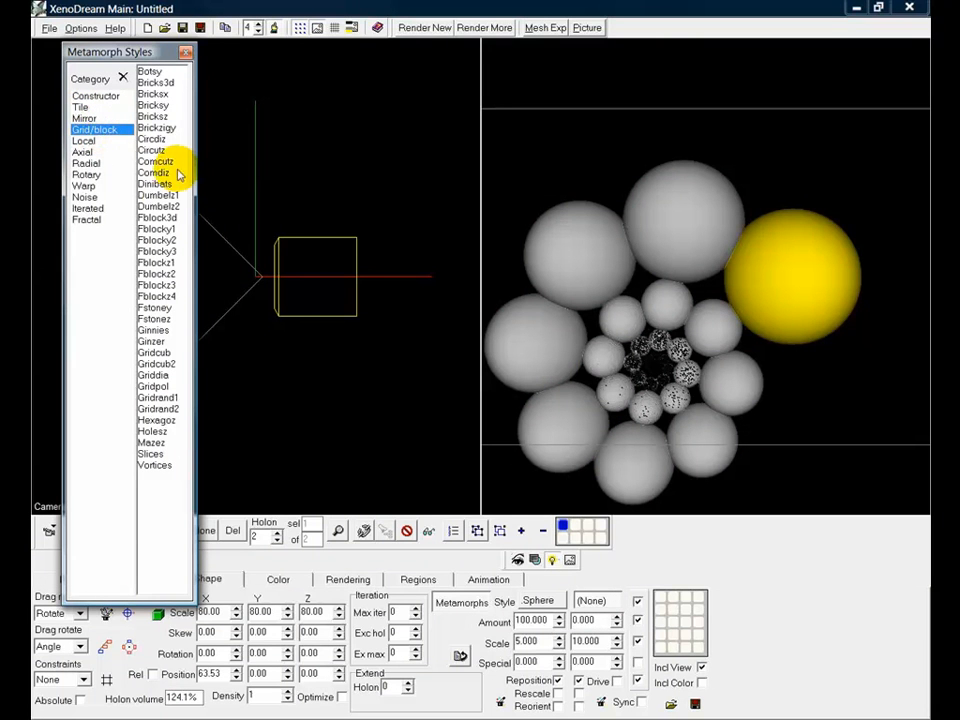
pyautogui.click(157, 420)
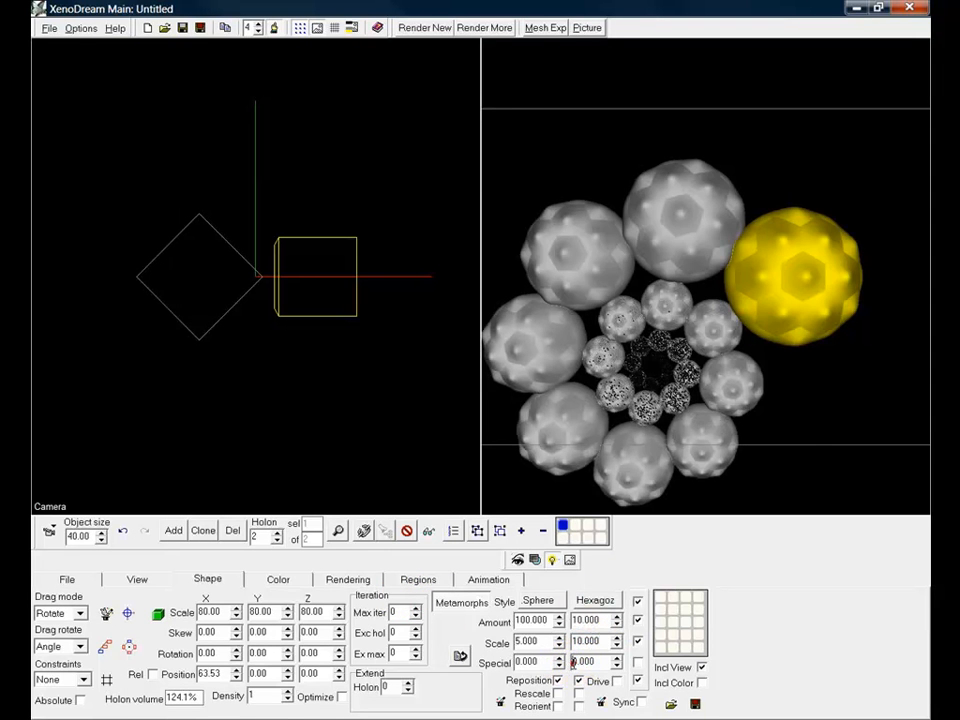
pyautogui.click(573, 662)
pyautogui.write('1')
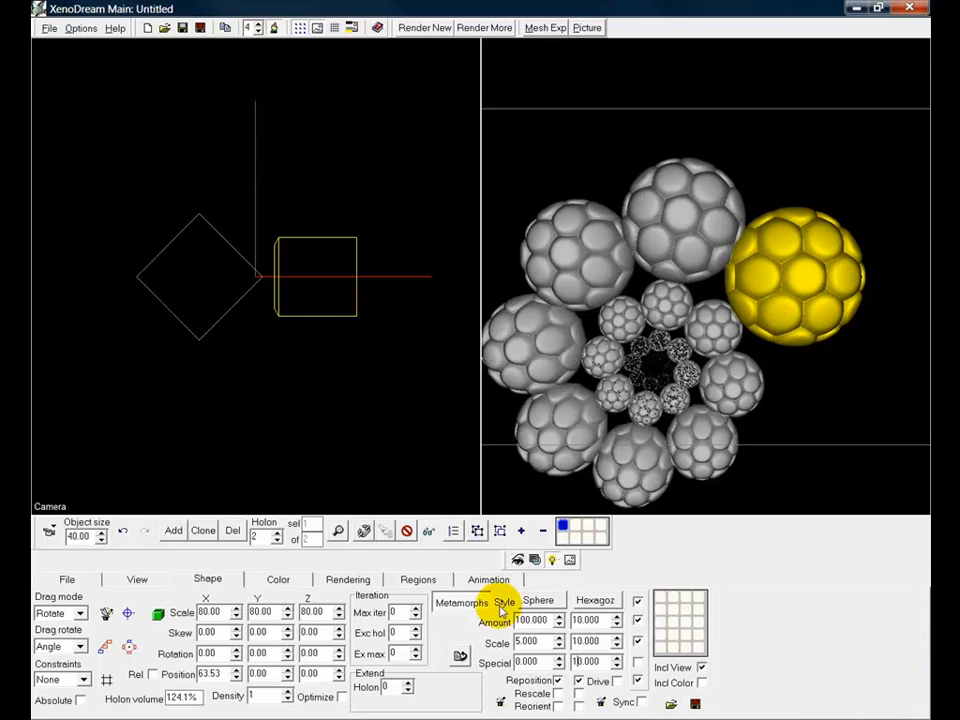
# Scale holon 2 to 55 on all three axes.
pyautogui.click(205, 612)
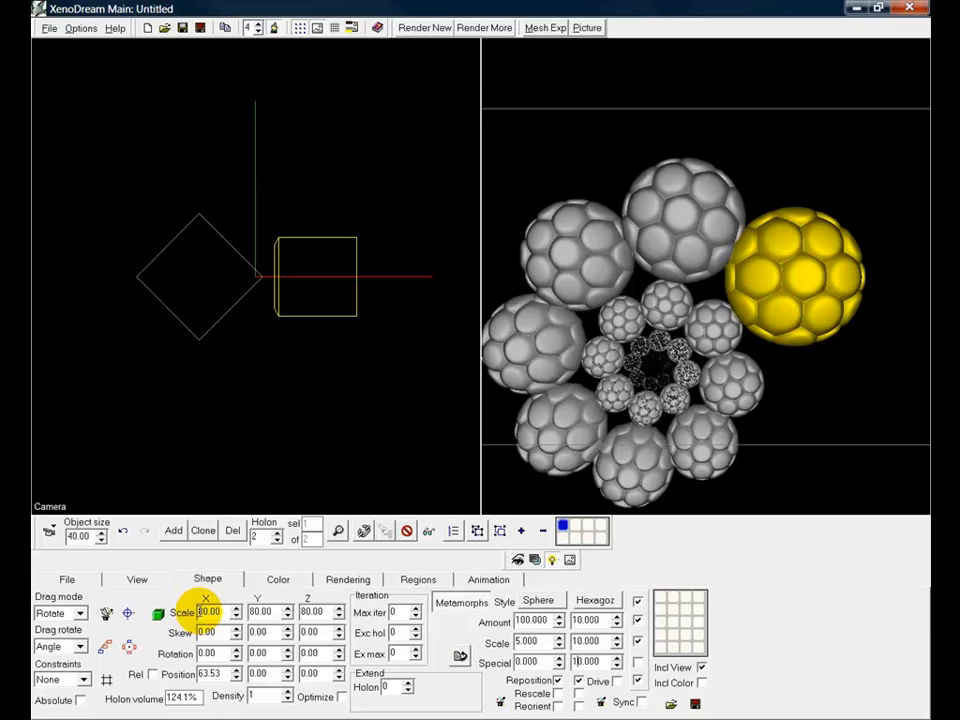
pyautogui.click(197, 613)
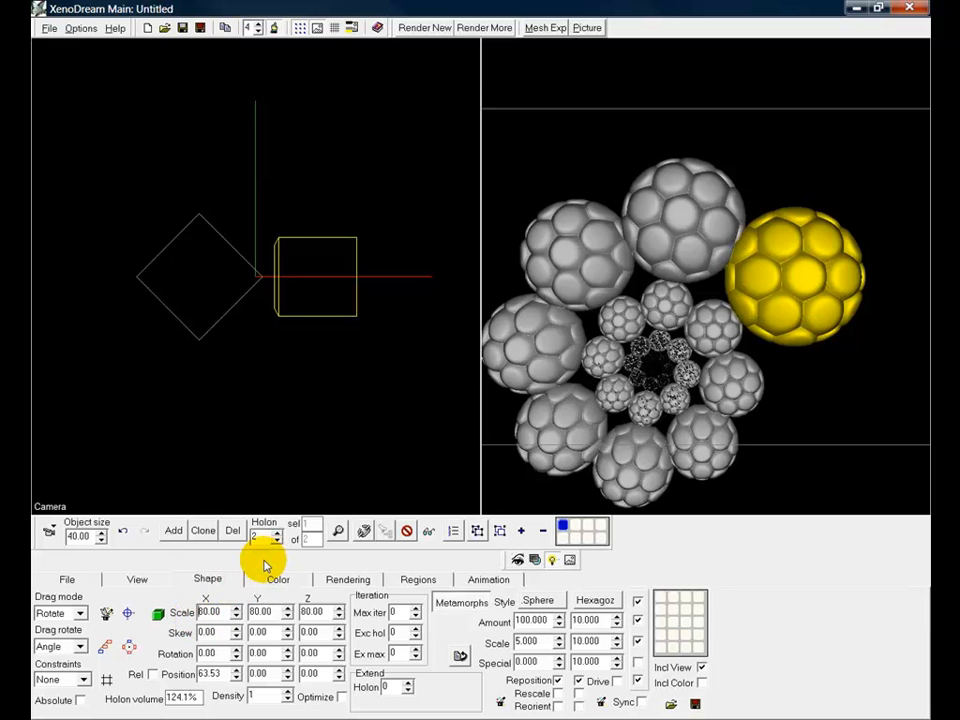
pyautogui.press('Delete')
pyautogui.press('Delete')
pyautogui.write('55')
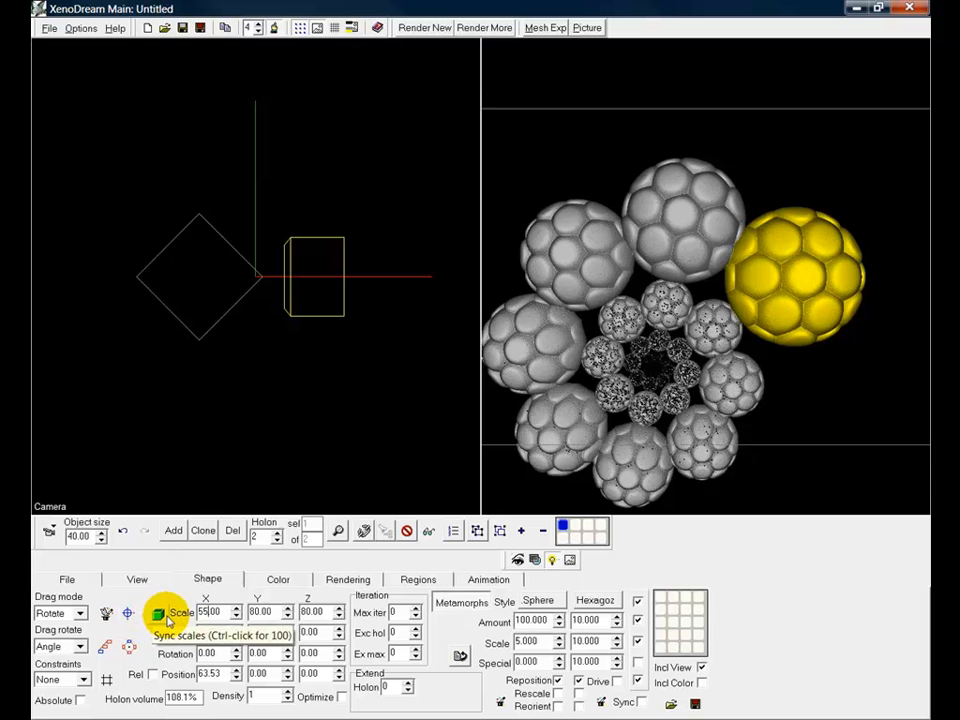
pyautogui.click(160, 614)
# Move the camera to X 0.18, Y 0.38, Z 4.48 to frame the whole arrangement and name the object "spiral".
pyautogui.click(137, 579)
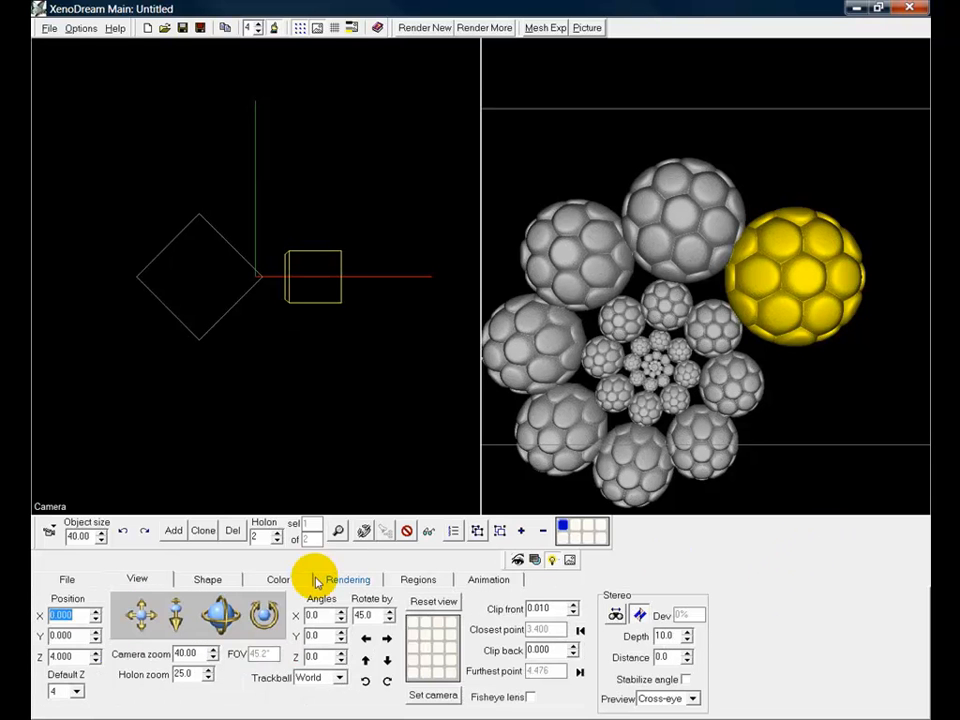
pyautogui.moveTo(133, 611); pyautogui.dragTo(182, 604)
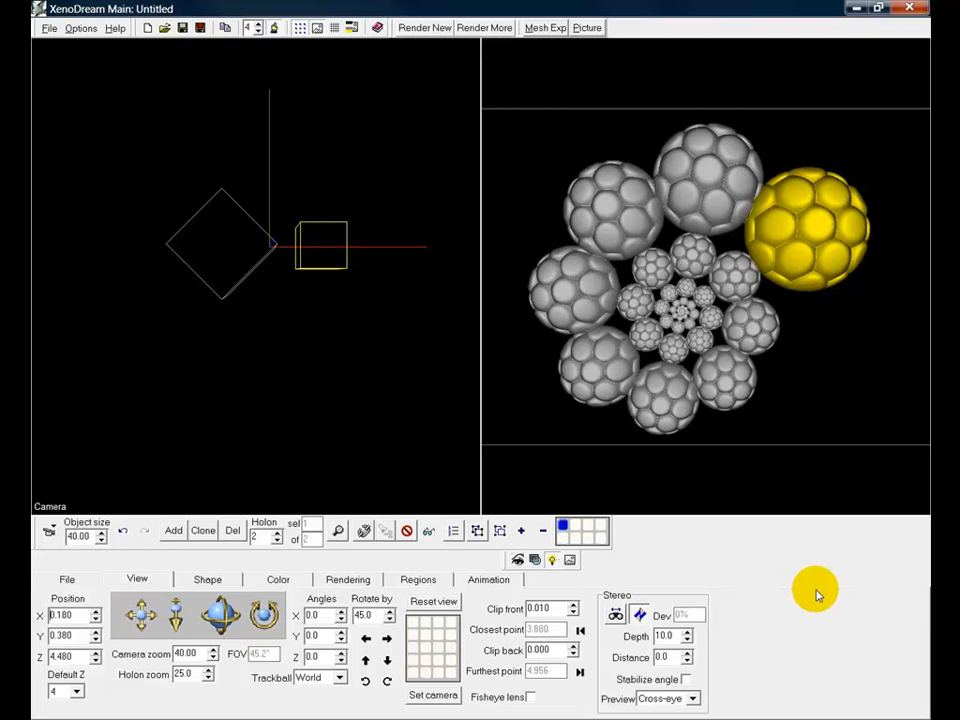
pyautogui.click(83, 583)
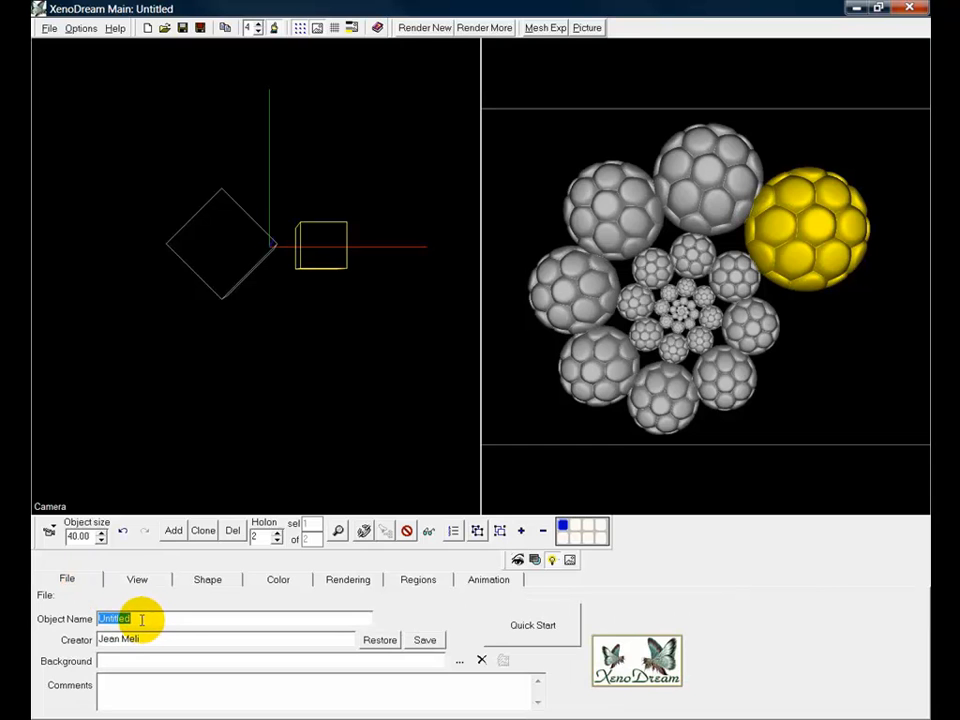
pyautogui.write('spiral')
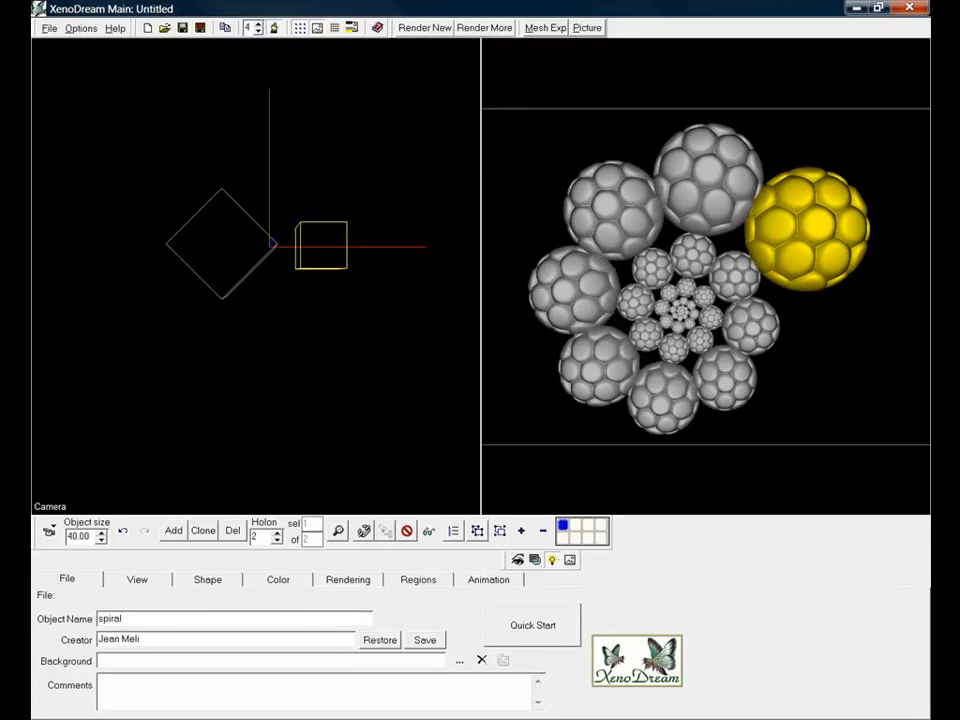
# Switch holon 2's color method from Holon Sequence to Metamorph.
pyautogui.write('Test')
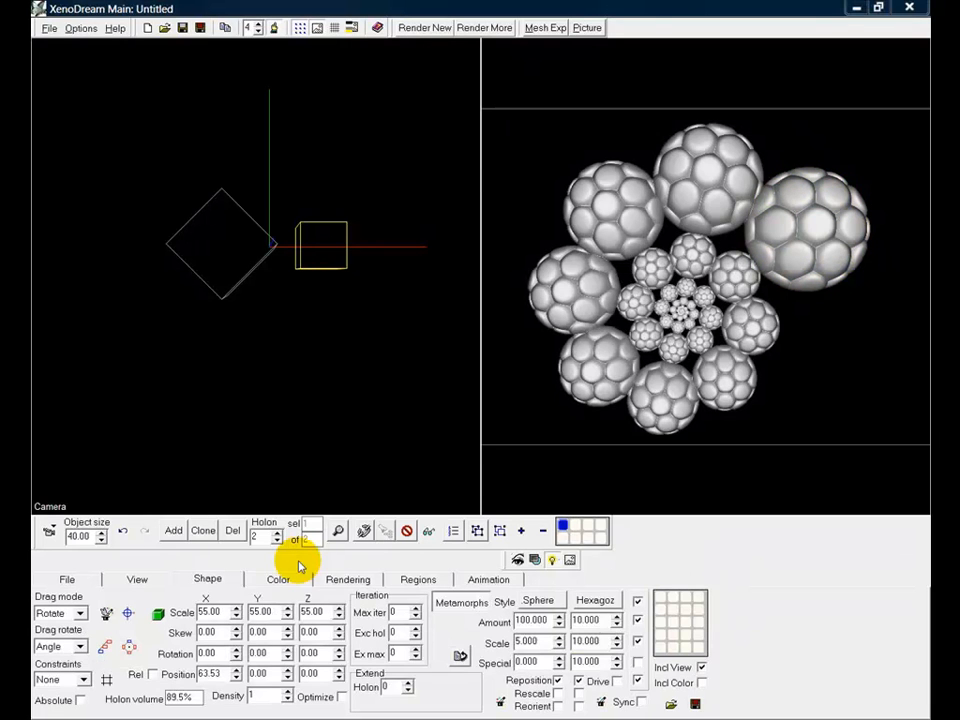
pyautogui.click(280, 580)
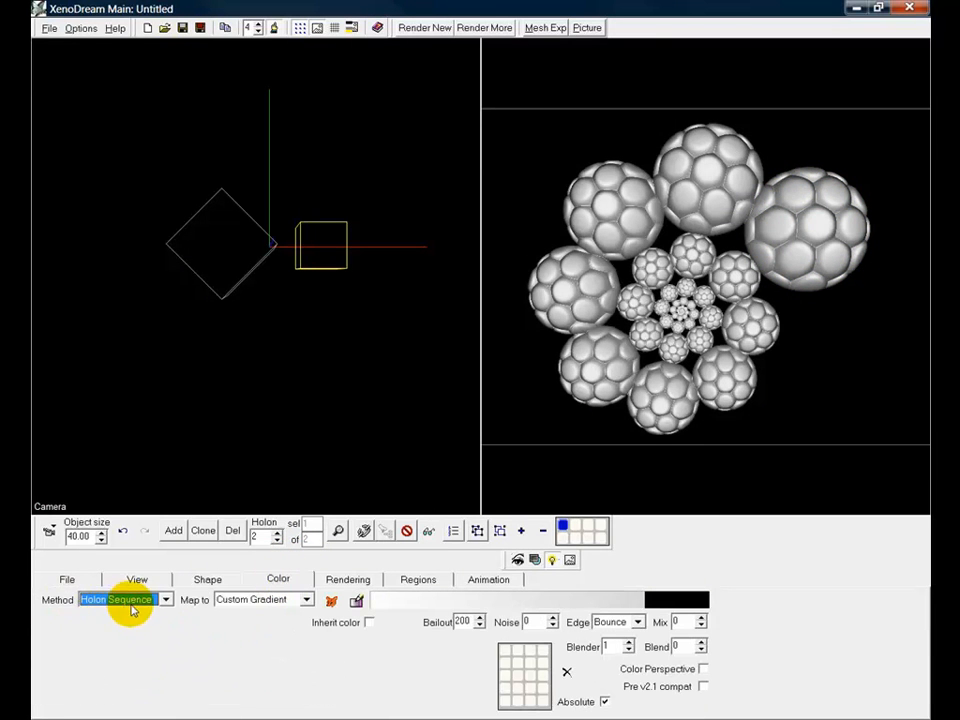
pyautogui.click(166, 600)
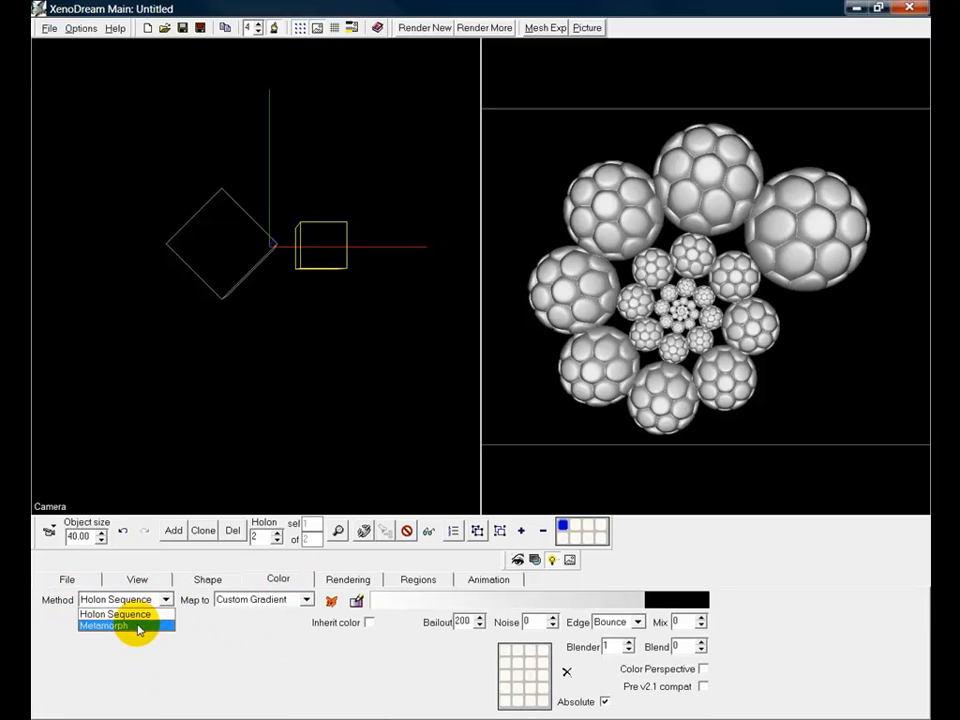
pyautogui.click(139, 626)
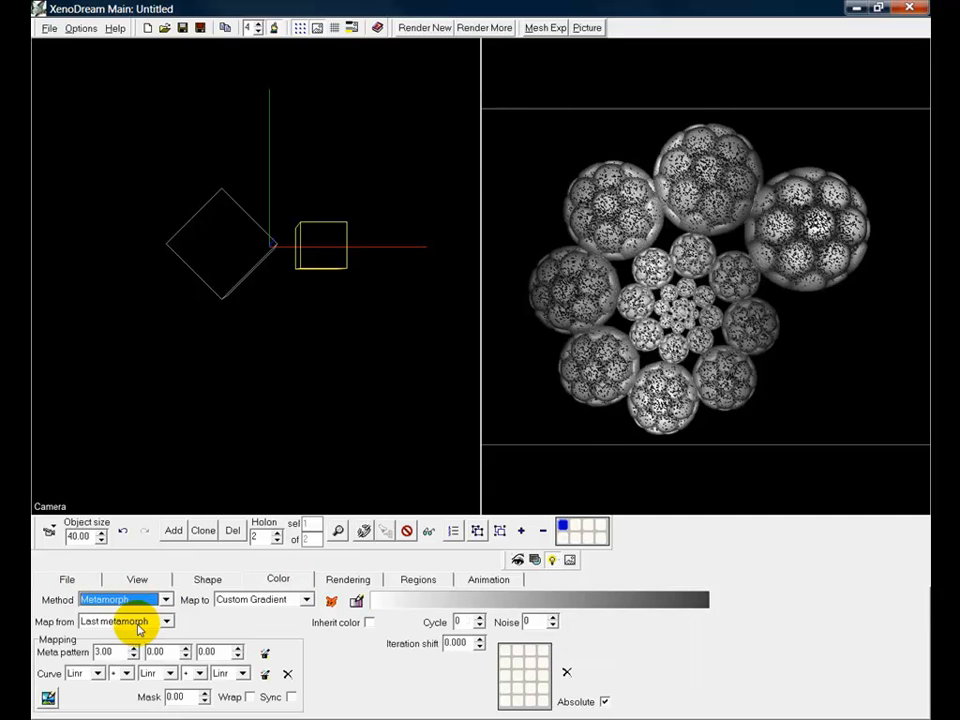
# Make holon 1 active and set the start color of its custom gradient to bright red (R 241, G 14, B 14).
pyautogui.click(277, 541)
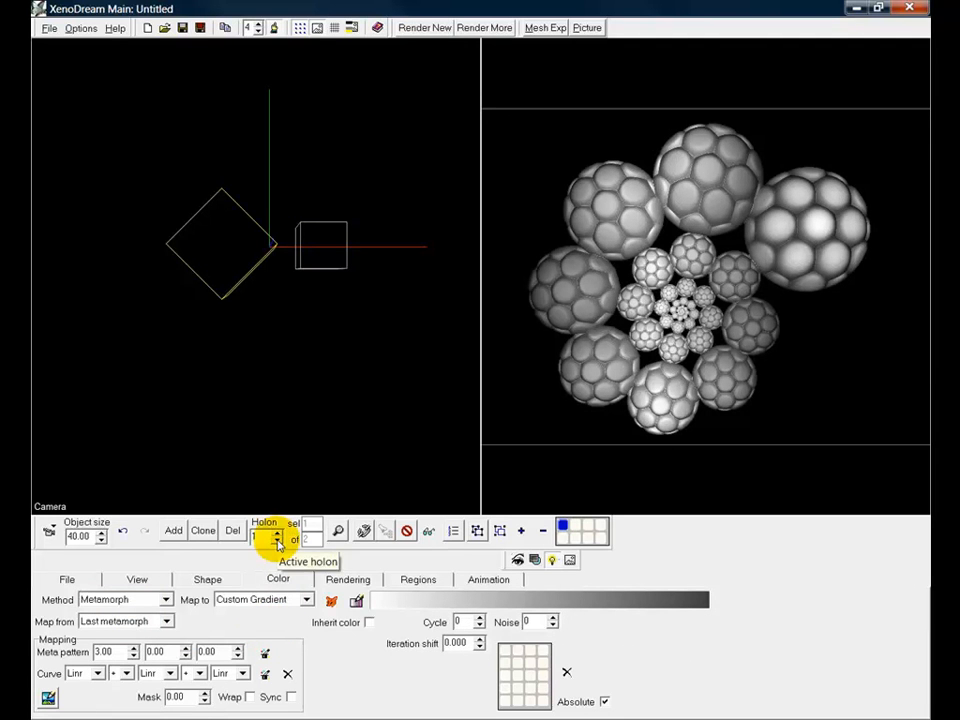
pyautogui.click(357, 602)
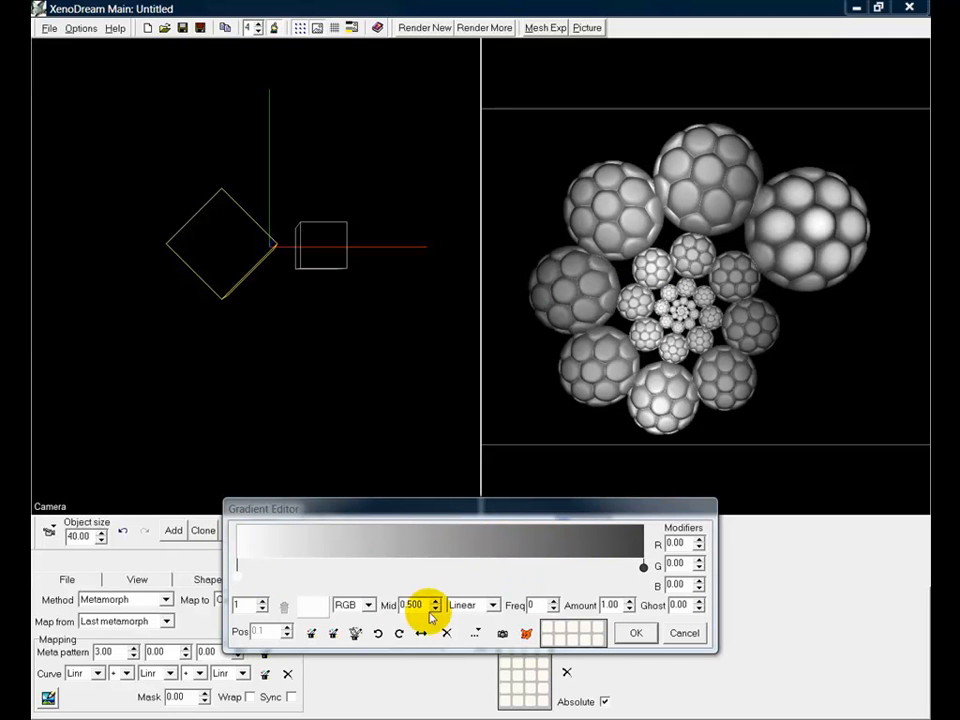
pyautogui.click(312, 609)
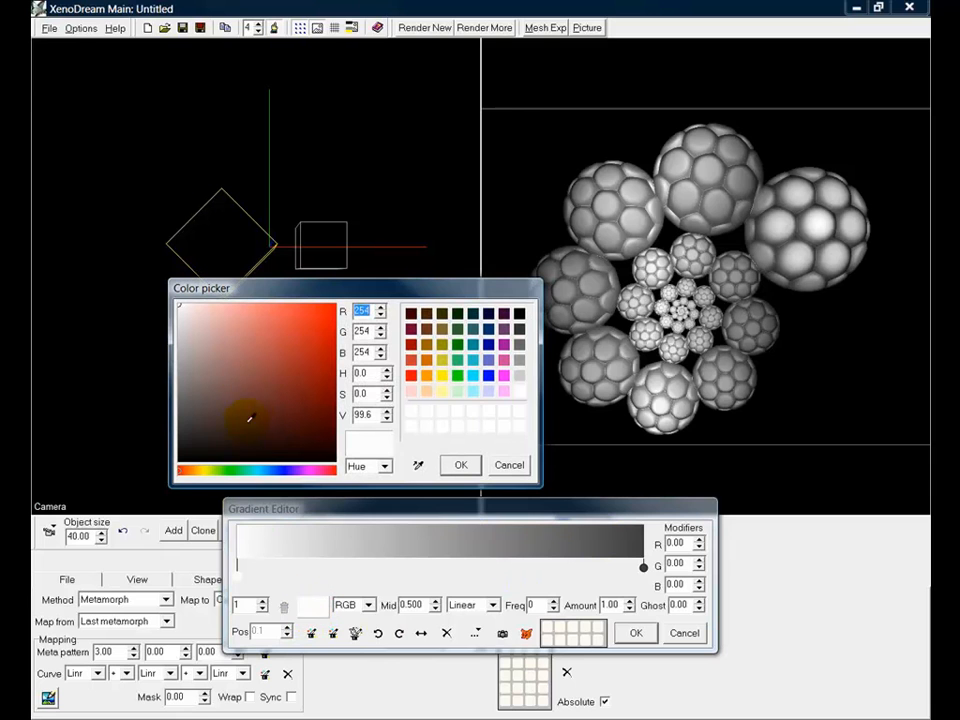
pyautogui.click(333, 308)
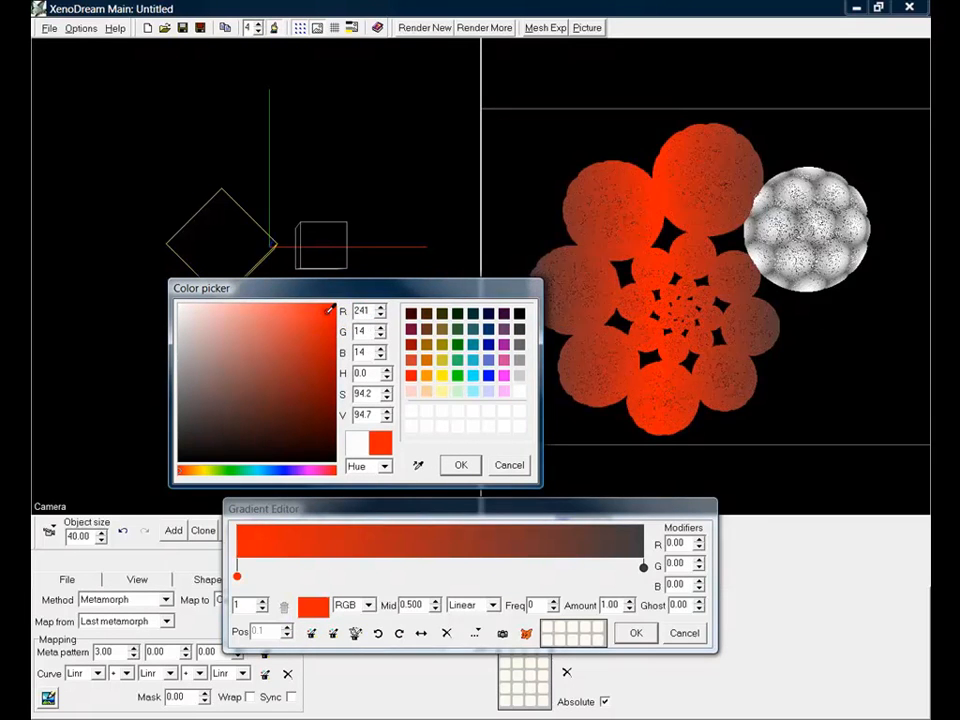
pyautogui.click(460, 465)
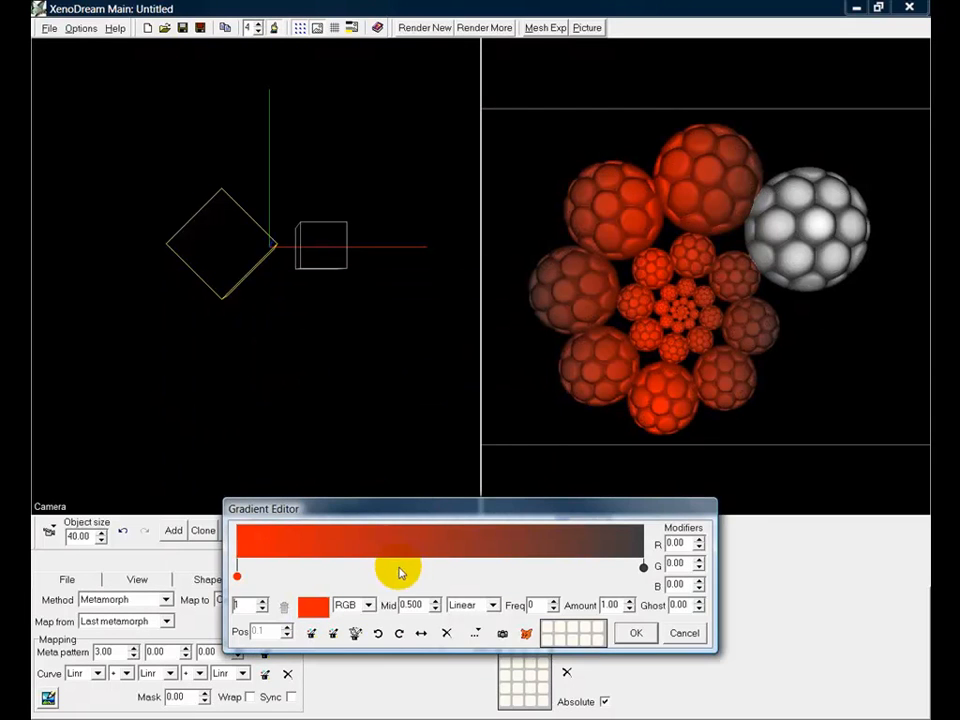
# Set the gradient's end color to blue (R 23, G 68, B 233) and accept the edited gradient.
pyautogui.click(432, 575)
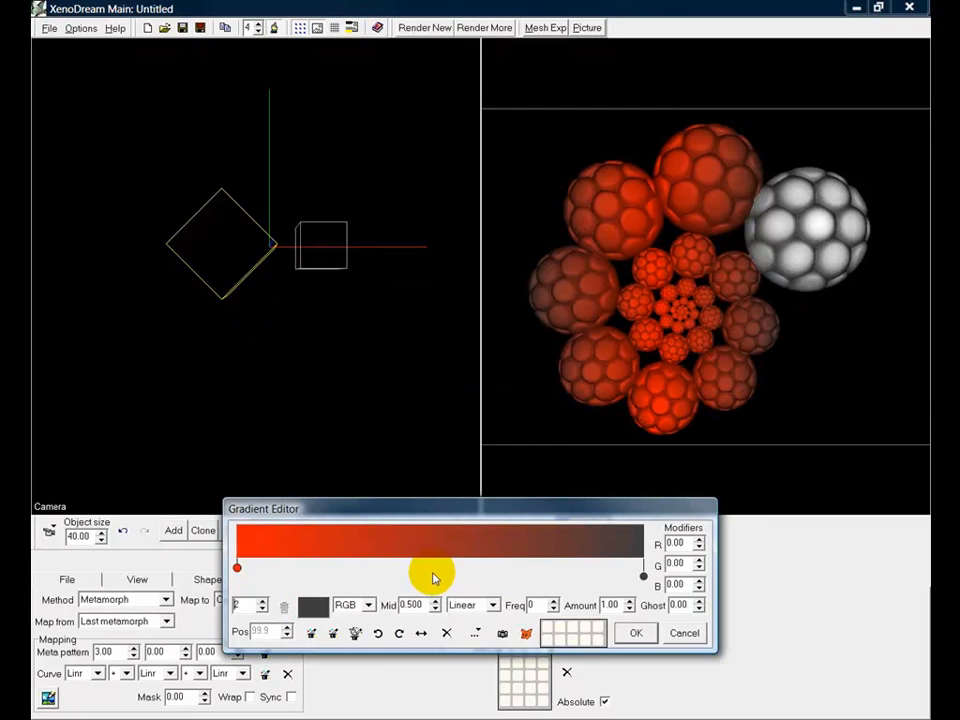
pyautogui.doubleClick(643, 577)
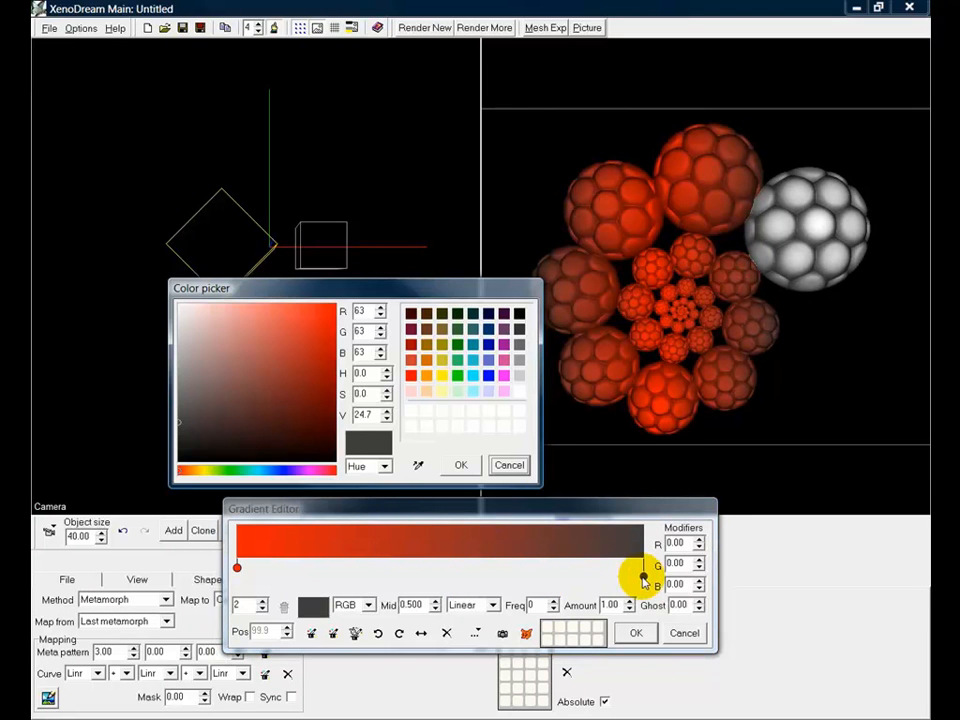
pyautogui.click(278, 469)
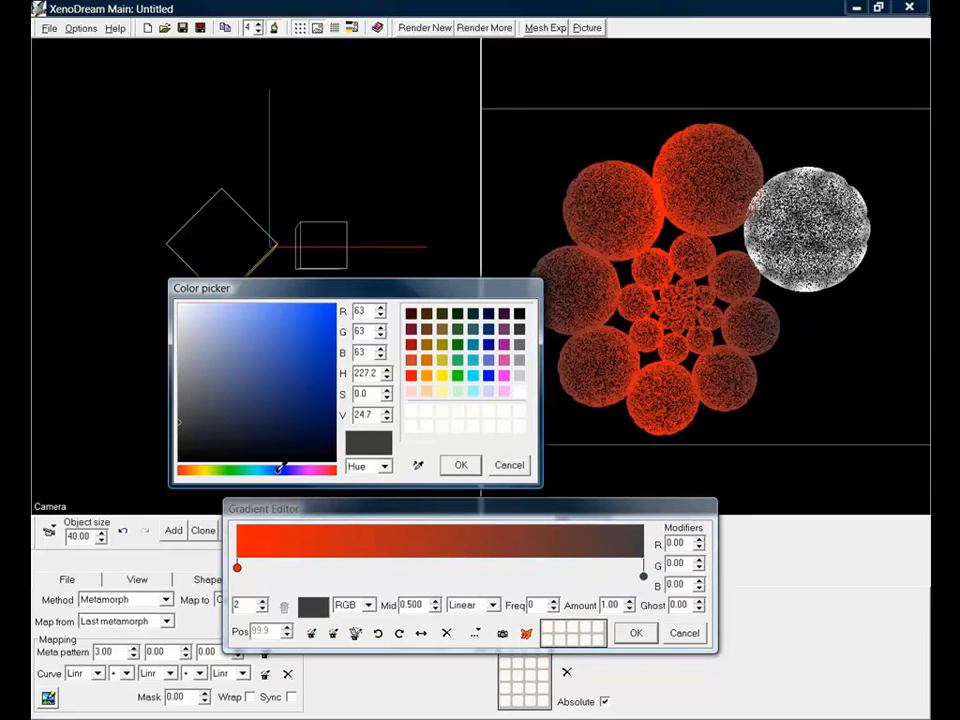
pyautogui.click(320, 318)
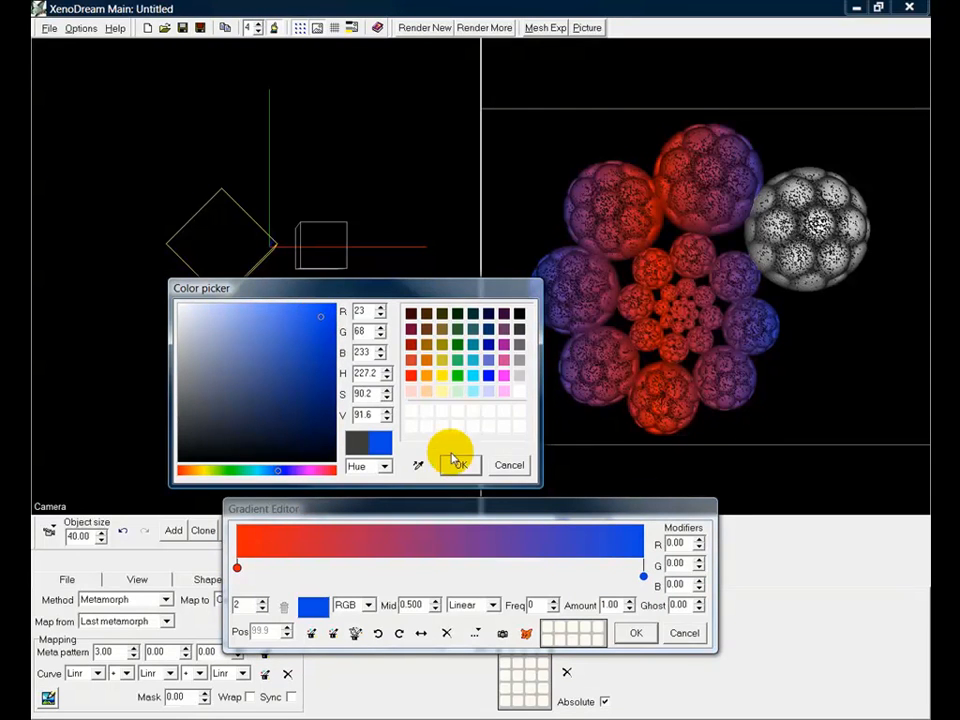
pyautogui.click(460, 465)
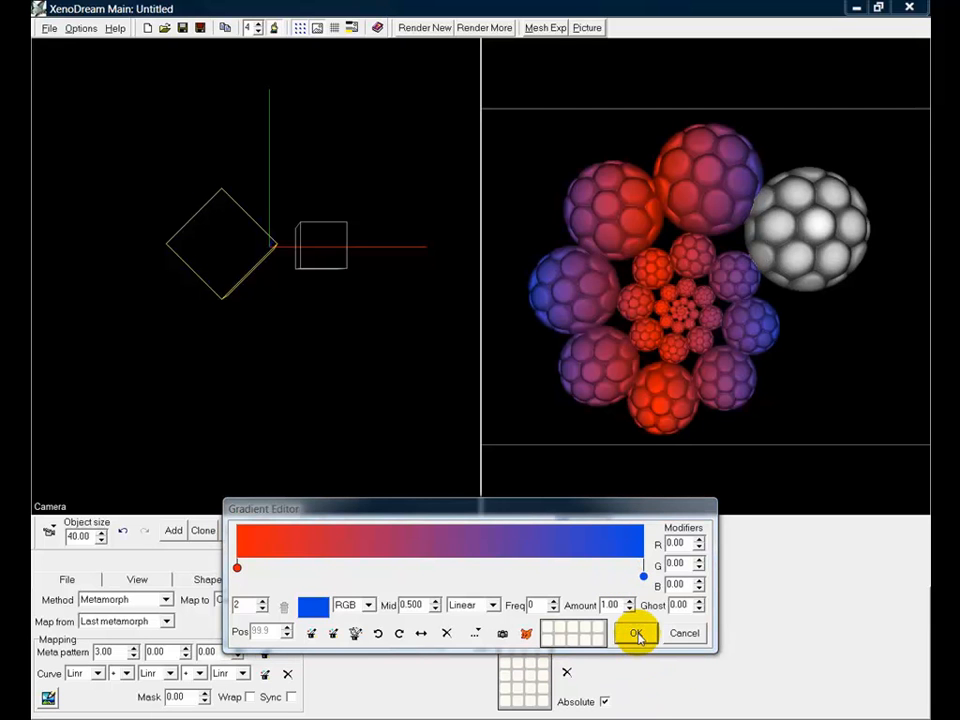
pyautogui.click(636, 634)
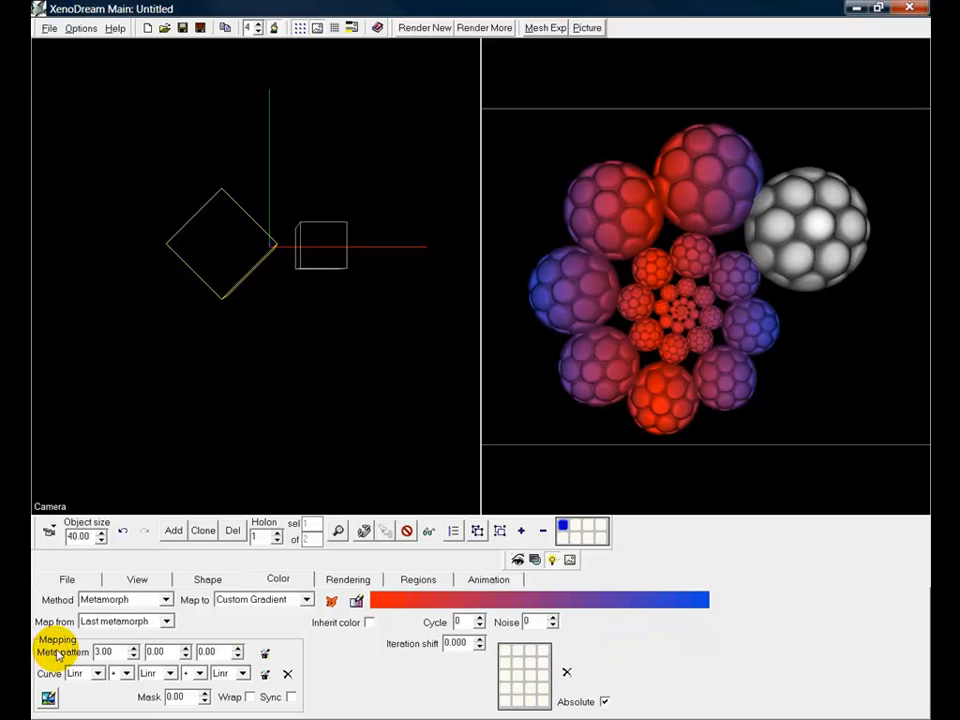
# Set the first meta pattern value of holon 1's color mapping to 0.
pyautogui.doubleClick(104, 651)
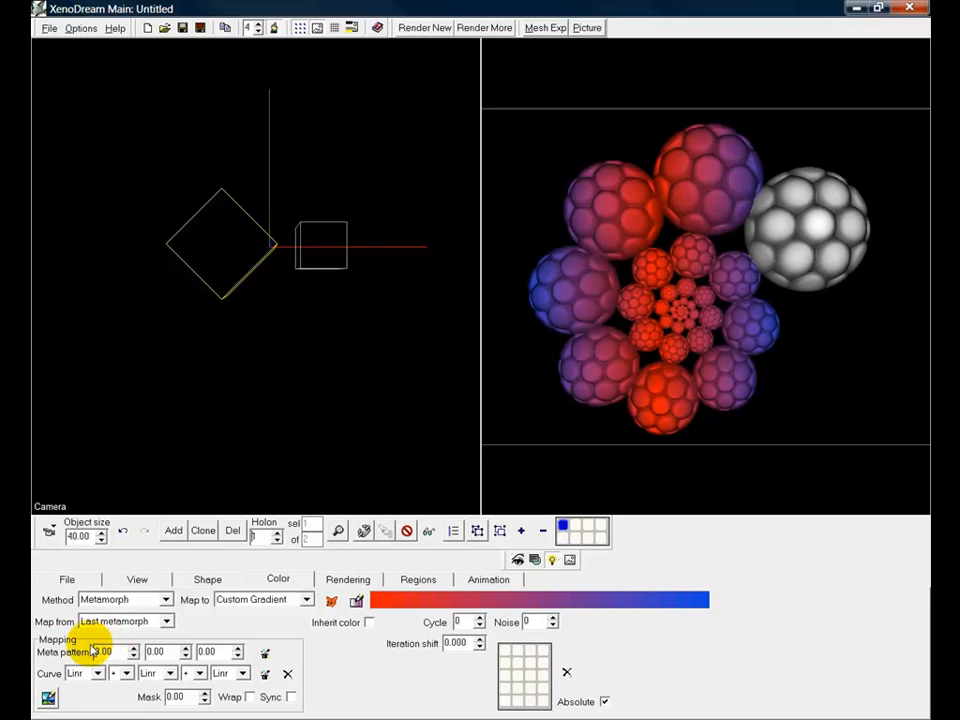
pyautogui.doubleClick(155, 651)
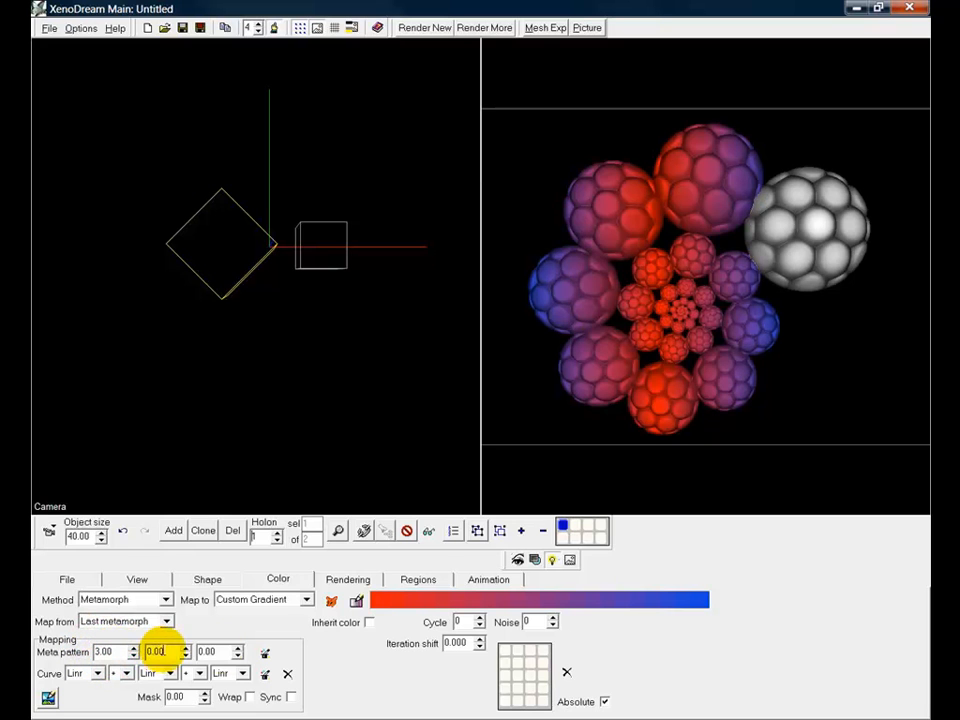
pyautogui.doubleClick(108, 651)
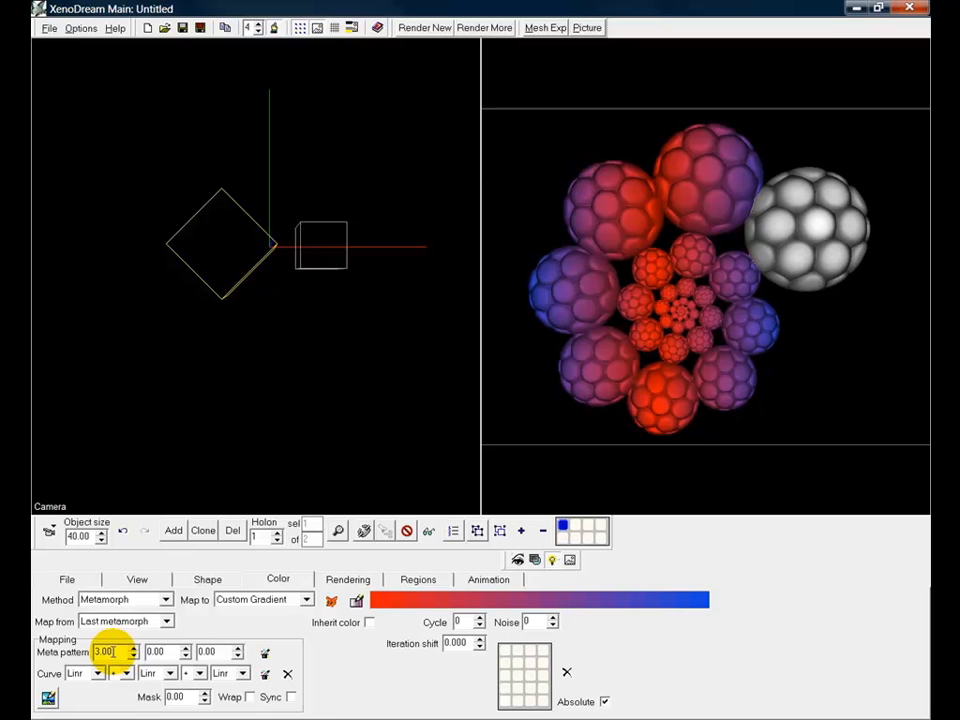
pyautogui.click(113, 652)
pyautogui.write('0')
pyautogui.press('Return')
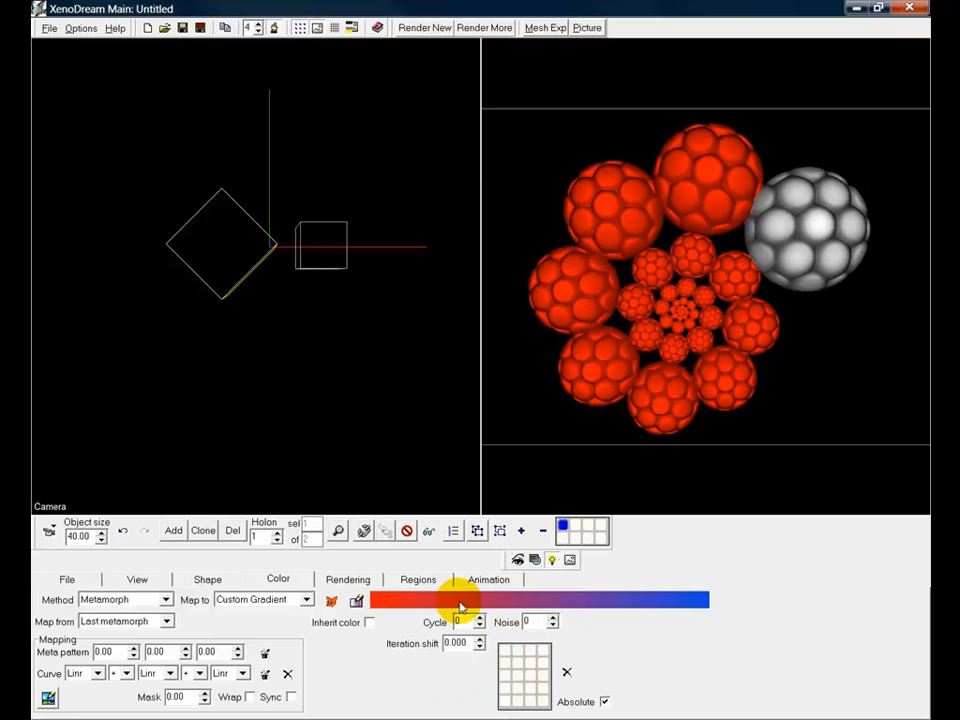
# Try shifting holon 1's gradient with different Cycle values.
pyautogui.write('10')
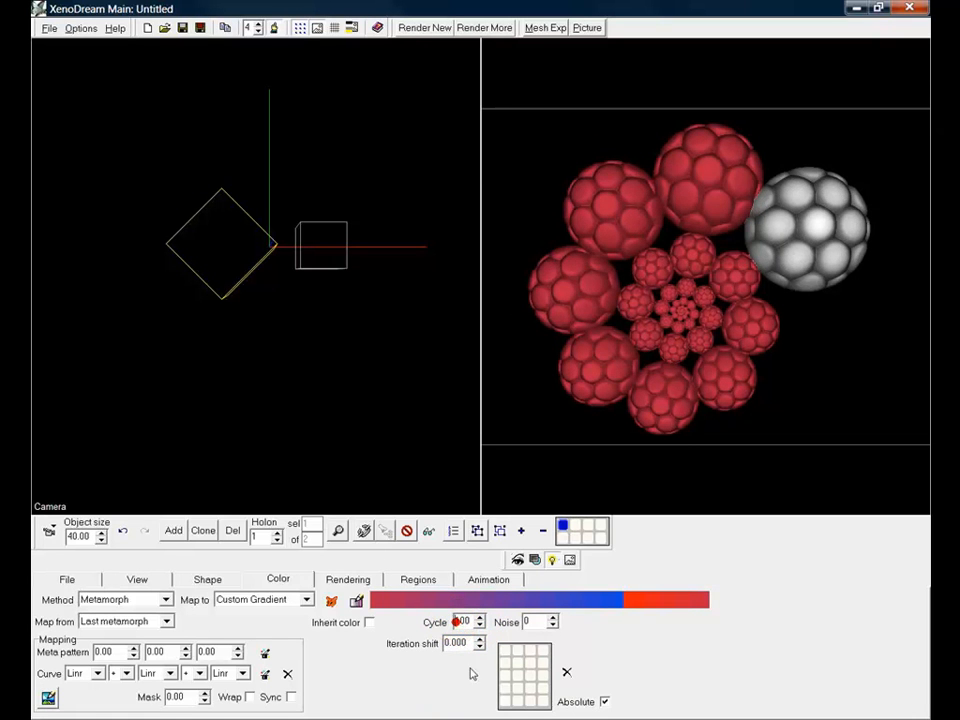
pyautogui.click(456, 622)
pyautogui.press('Delete')
pyautogui.write('2')
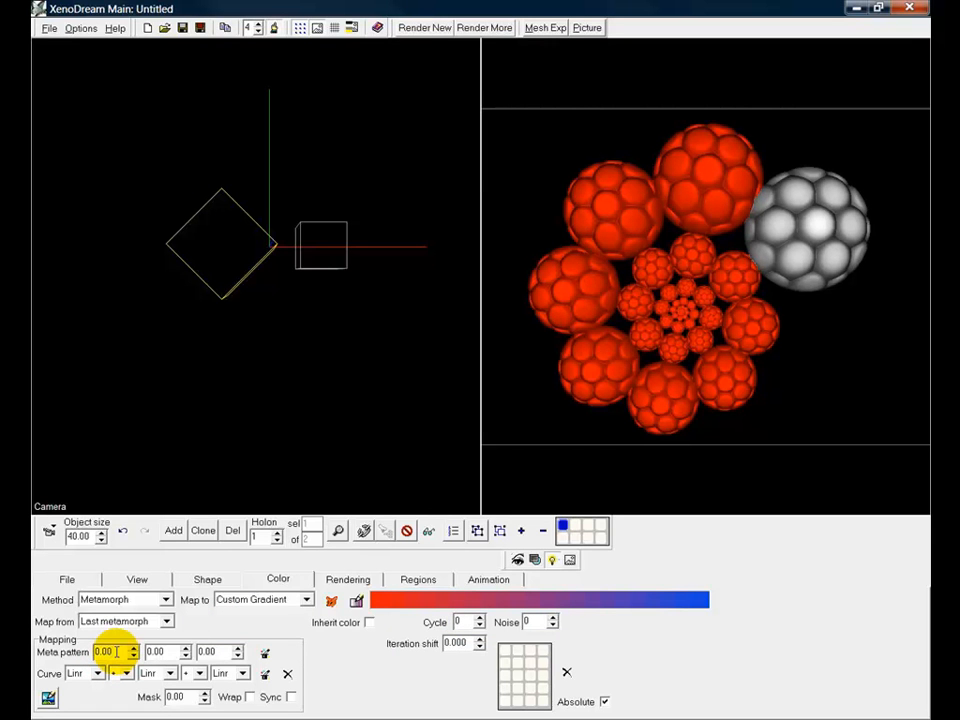
# Try first meta pattern values of 3, 5, 8 and higher on holon 1's color mapping.
pyautogui.write('3')
pyautogui.press('Return')
pyautogui.write('5')
pyautogui.press('Return')
pyautogui.write('8')
pyautogui.press('Return')
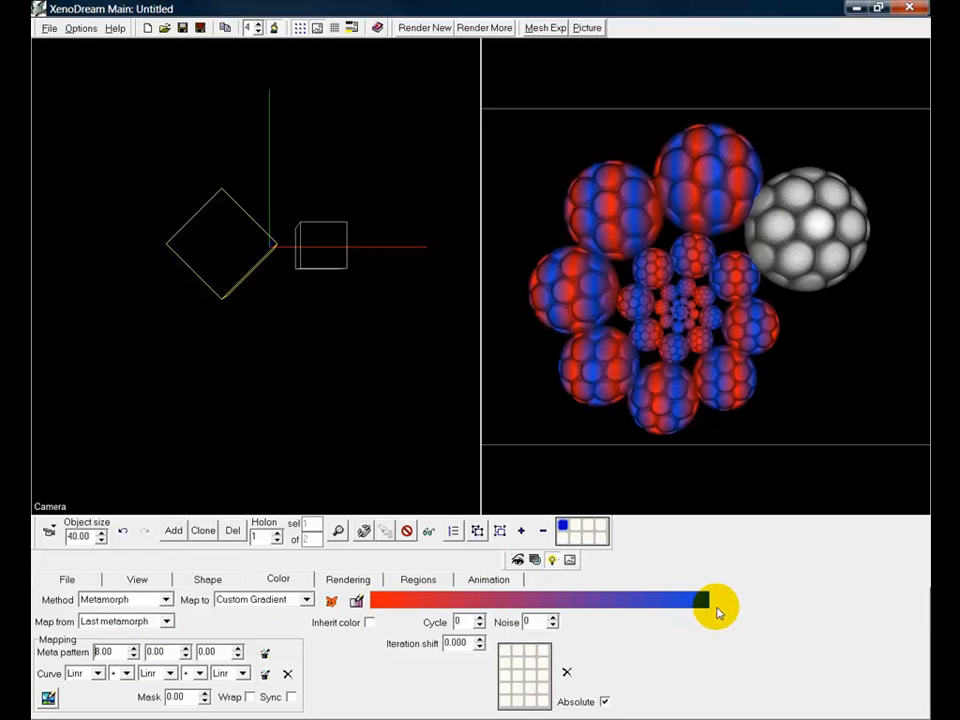
pyautogui.press('Up')
pyautogui.press('Up')
pyautogui.press('Up')
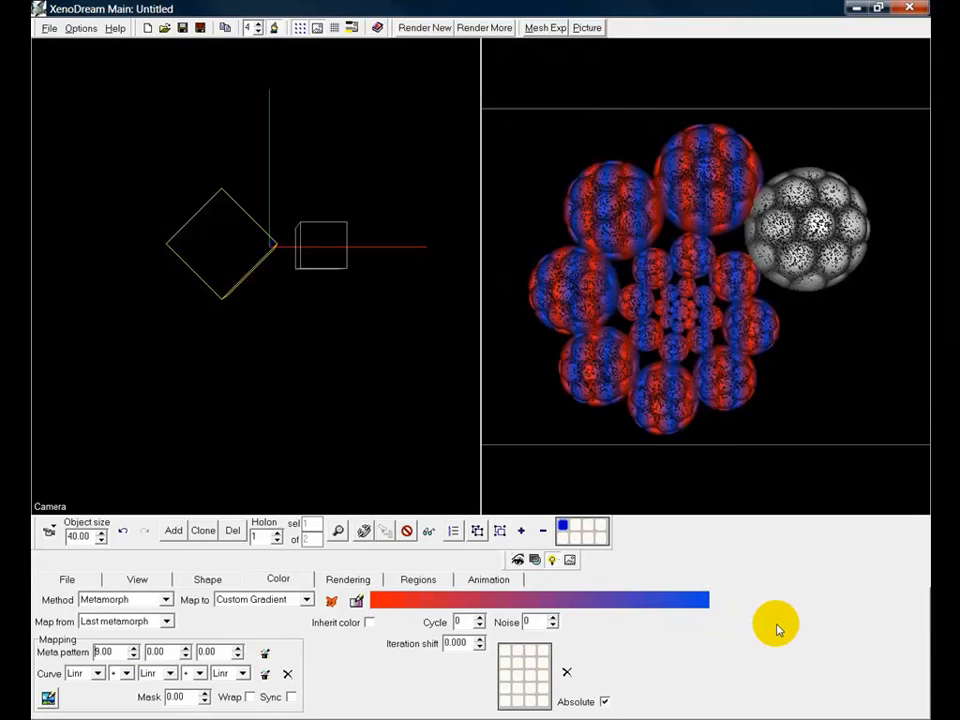
pyautogui.press('Up')
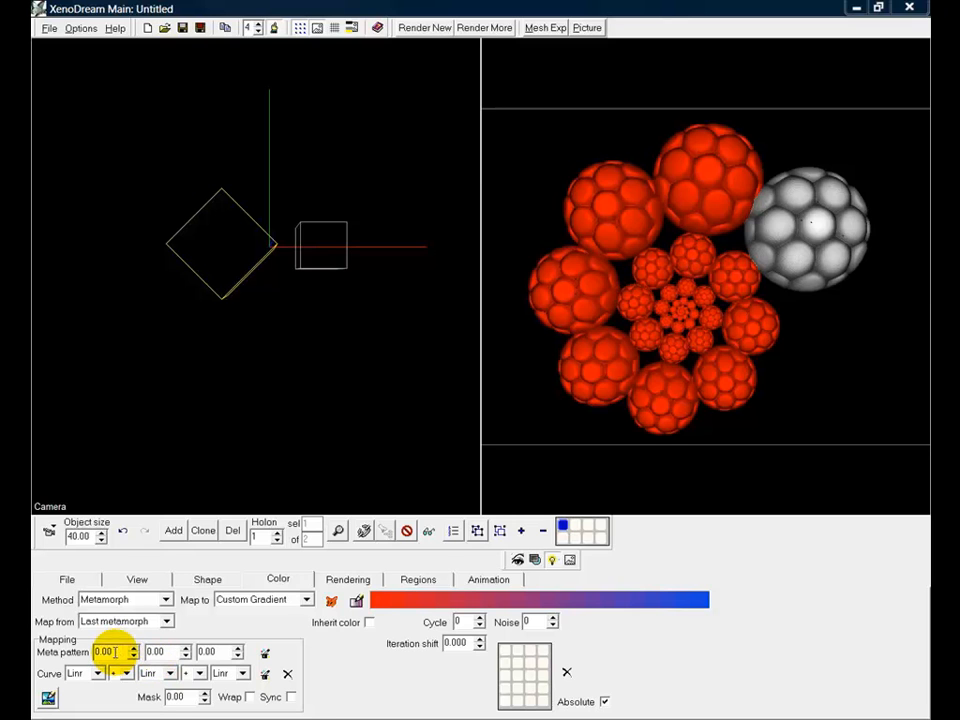
# Raise the second meta pattern value gradually to 13 to band the balls with horizontal stripes.
pyautogui.click(168, 651)
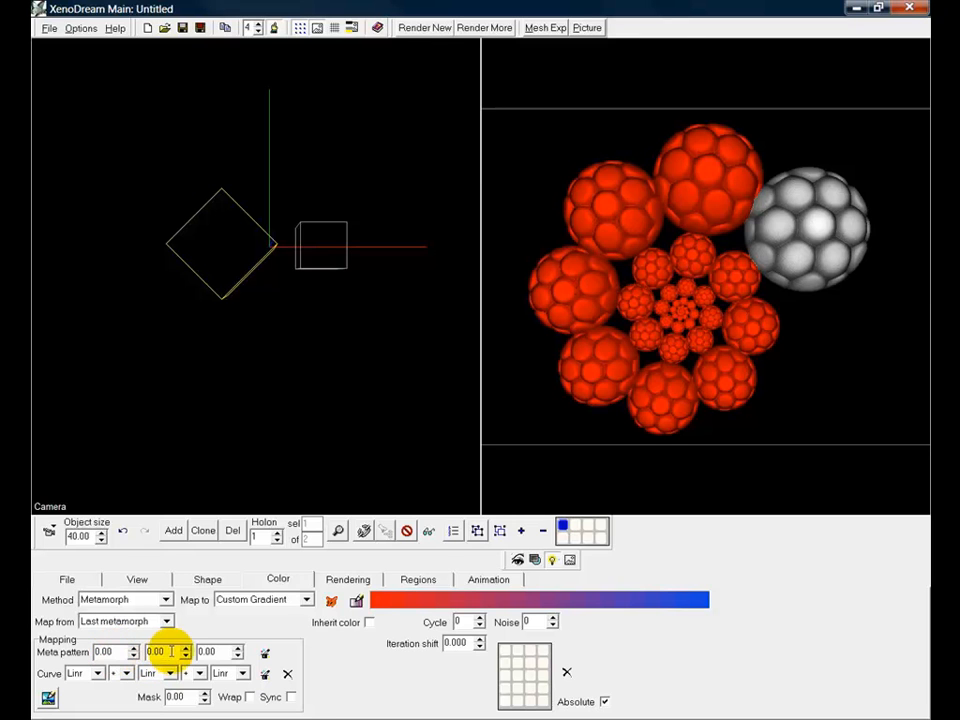
pyautogui.click(169, 651)
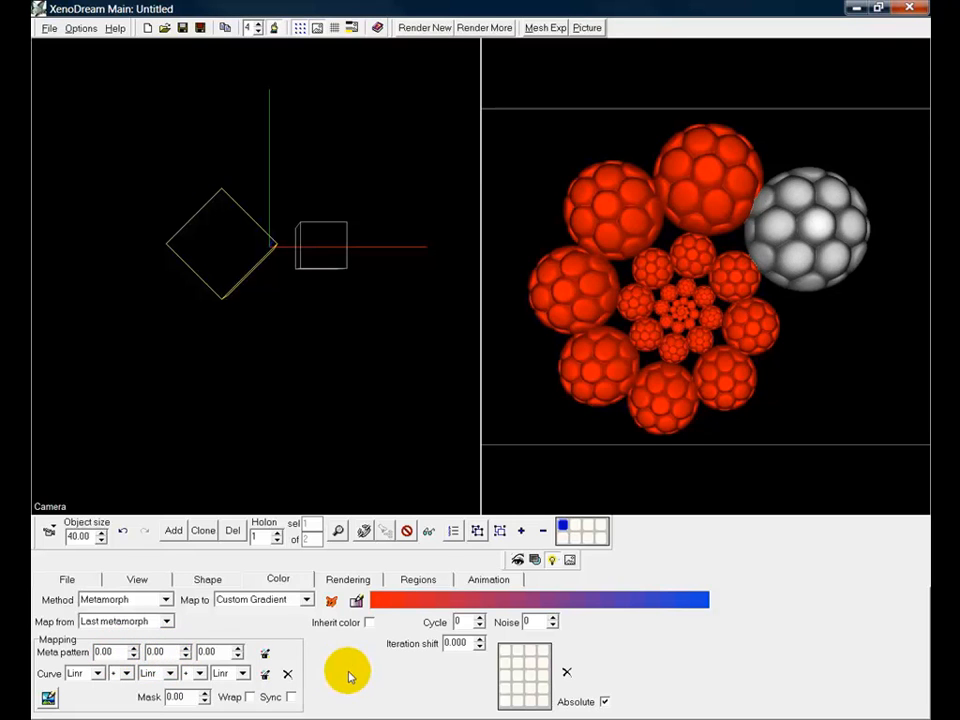
pyautogui.press('Up')
pyautogui.press('Up')
pyautogui.press('Up')
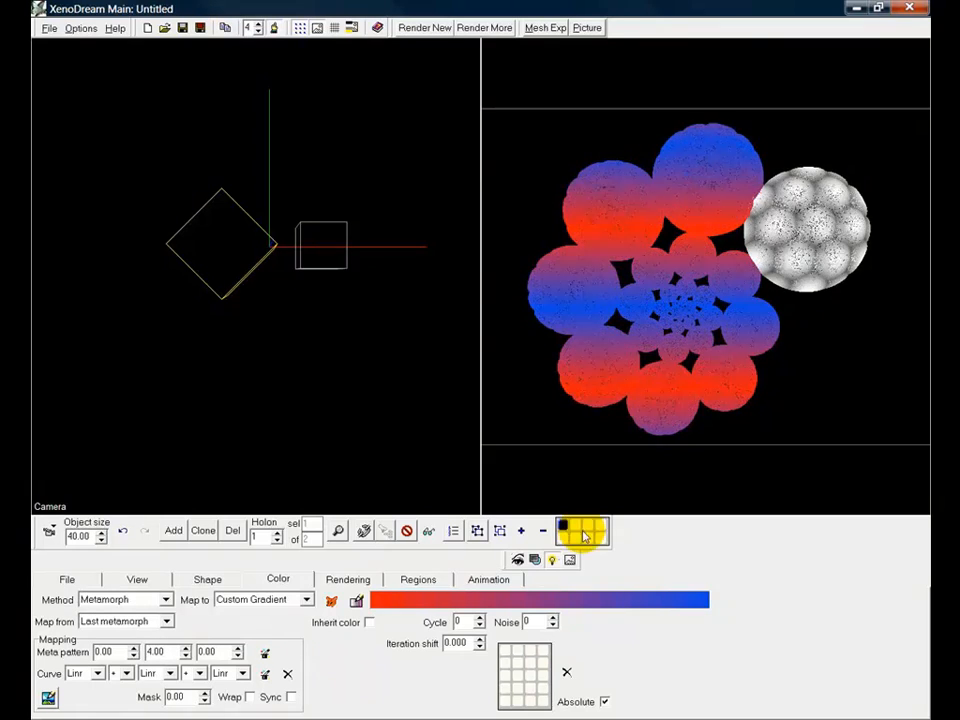
pyautogui.press('Up')
pyautogui.press('Up')
pyautogui.press('Up')
pyautogui.press('Up')
pyautogui.press('Up')
pyautogui.press('Up')
pyautogui.press('Up')
pyautogui.press('Up')
pyautogui.press('Up')
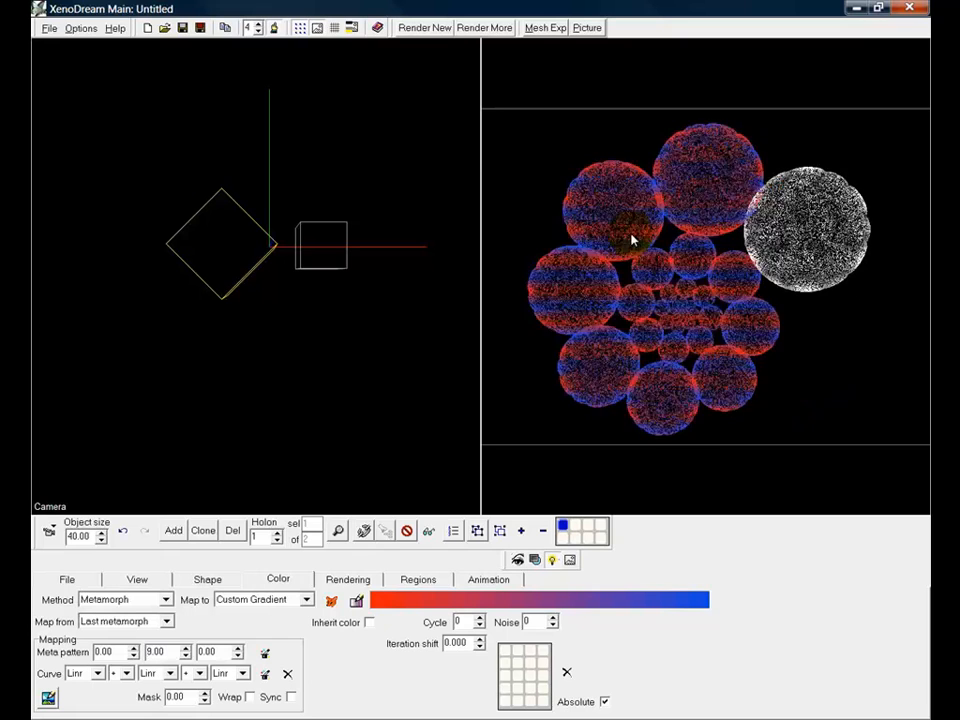
pyautogui.press('Up')
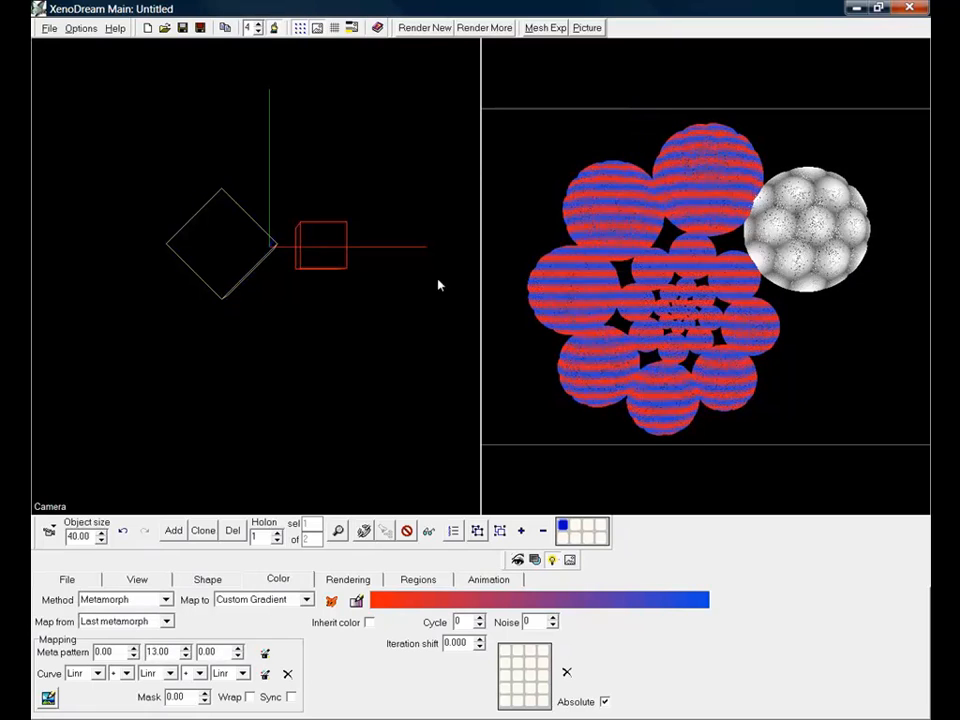
# Raise the first meta pattern value gradually to 12 to slant the stripes, and reset the meta pattern to its default values.
pyautogui.click(118, 651)
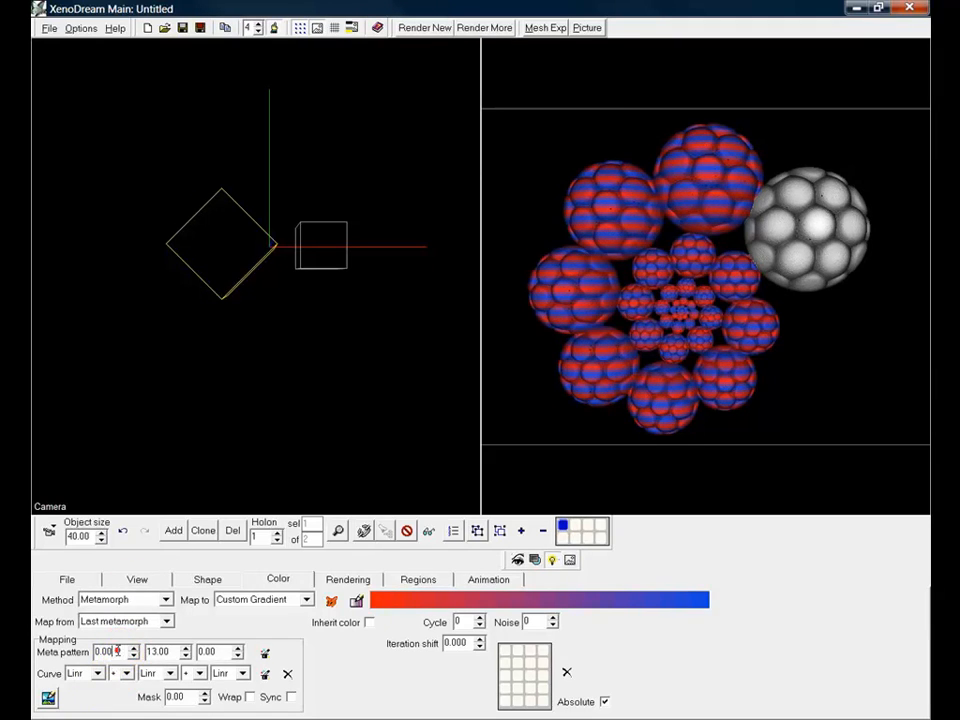
pyautogui.press('Up')
pyautogui.press('Up')
pyautogui.press('Up')
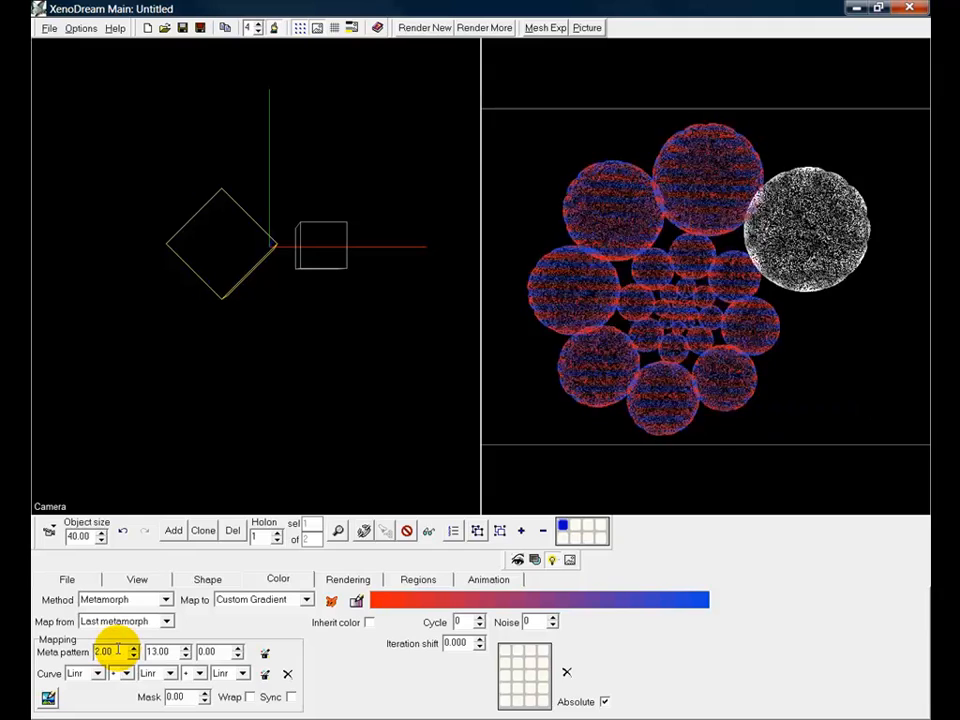
pyautogui.press('Up')
pyautogui.press('Up')
pyautogui.press('Up')
pyautogui.press('Up')
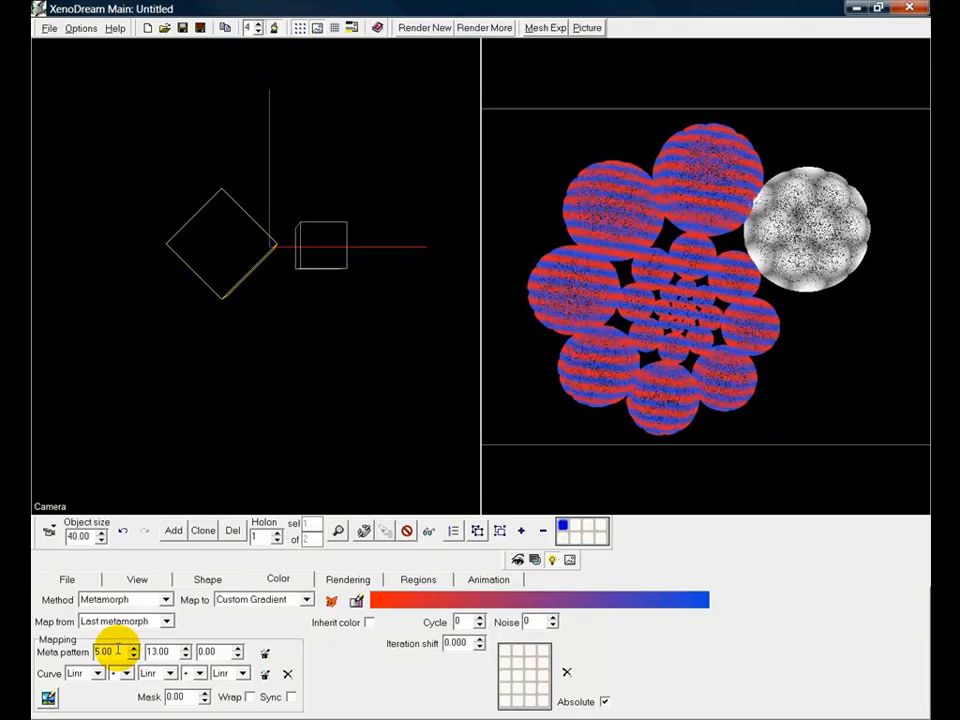
pyautogui.press('Up')
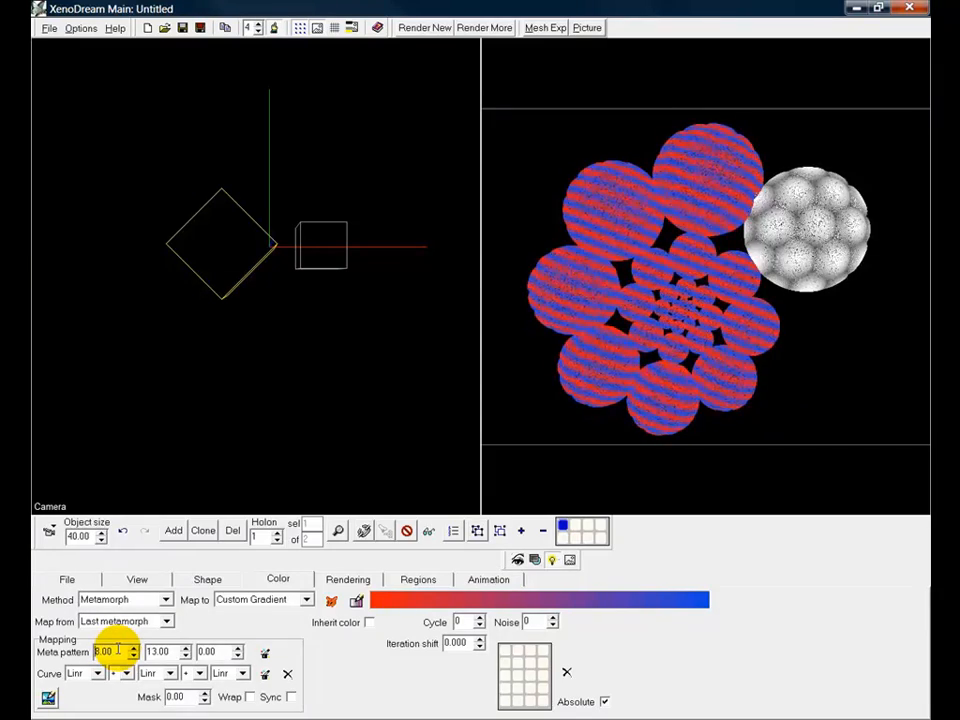
pyautogui.press('Up')
pyautogui.press('Up')
pyautogui.press('Up')
pyautogui.press('Up')
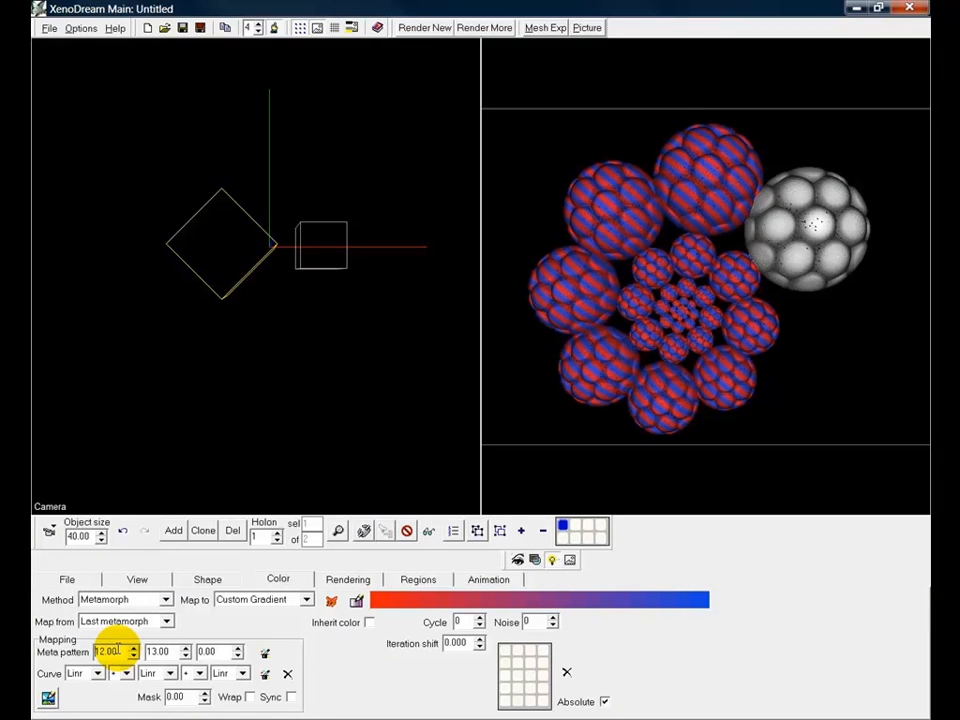
pyautogui.click(265, 652)
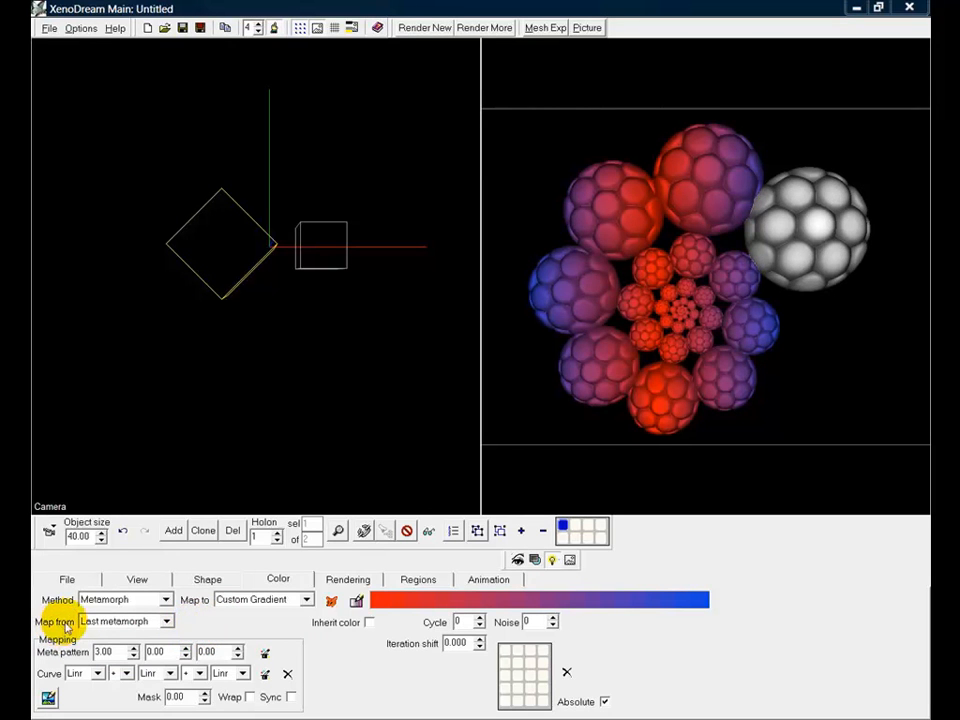
# Try mapping holon 1's color from Inherit style with the first meta pattern value raised gradually to 9.
pyautogui.click(168, 622)
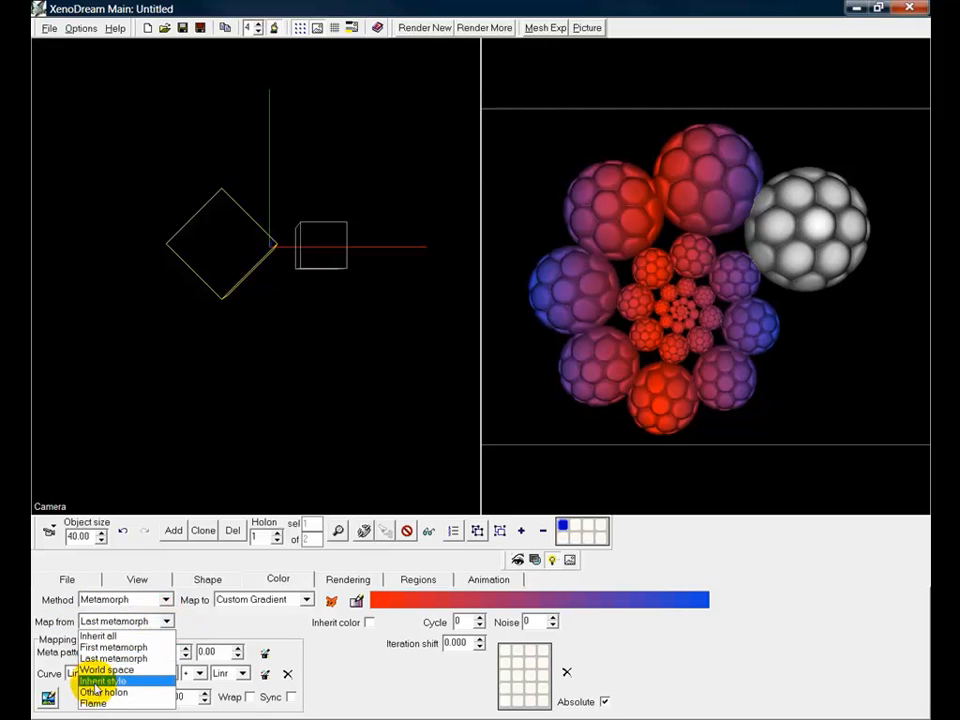
pyautogui.click(97, 681)
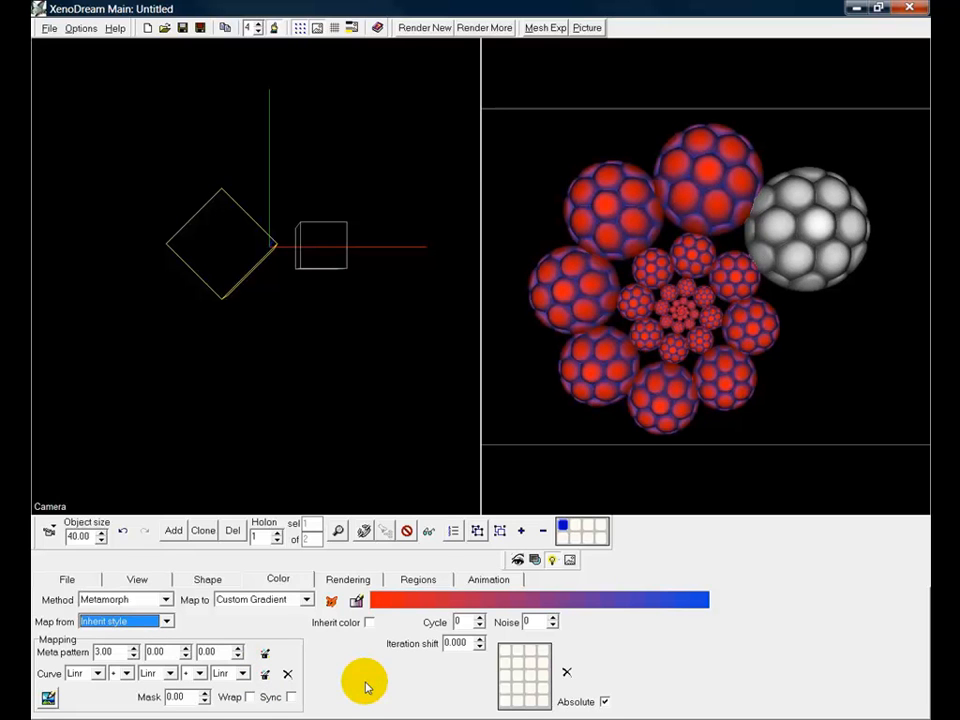
pyautogui.click(118, 652)
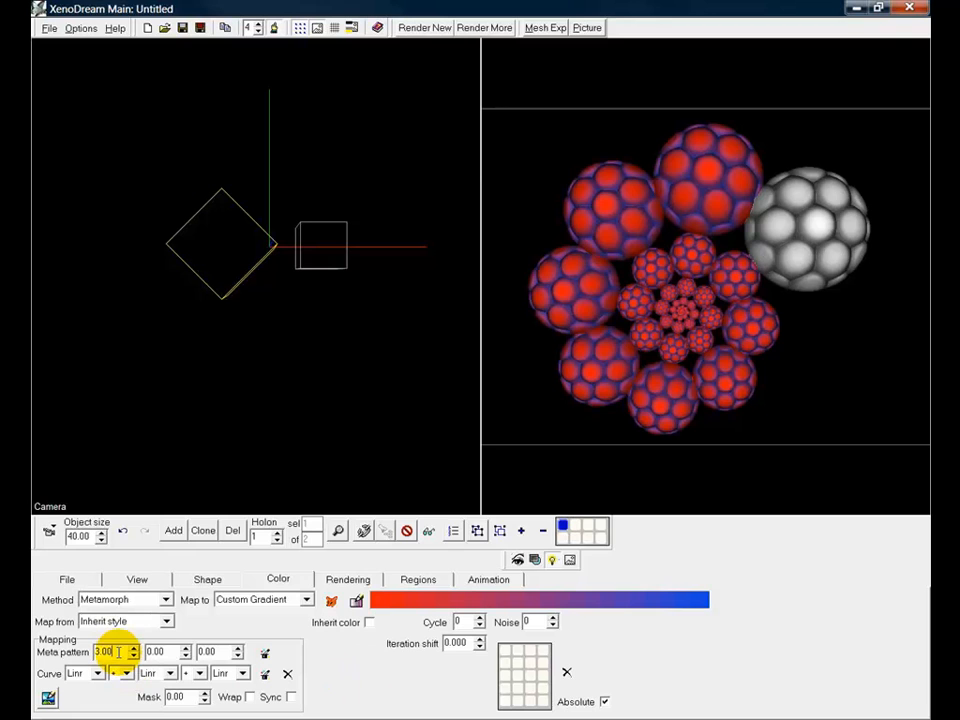
pyautogui.press('Up')
pyautogui.press('Up')
pyautogui.press('Up')
pyautogui.press('Up')
pyautogui.press('Up')
pyautogui.press('Up')
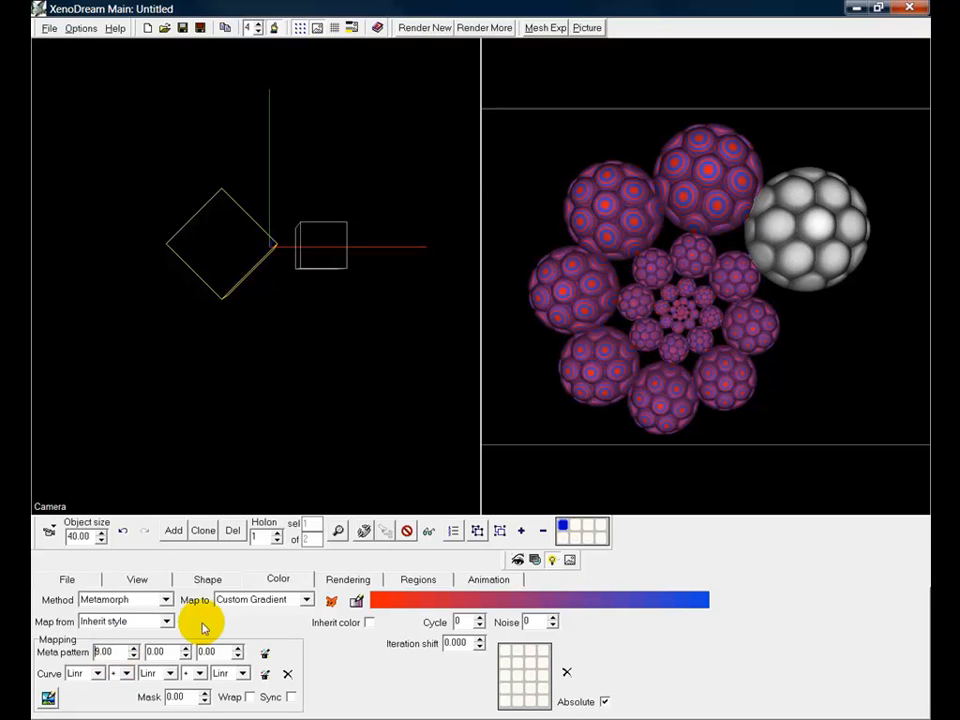
pyautogui.doubleClick(113, 652)
pyautogui.click(116, 652)
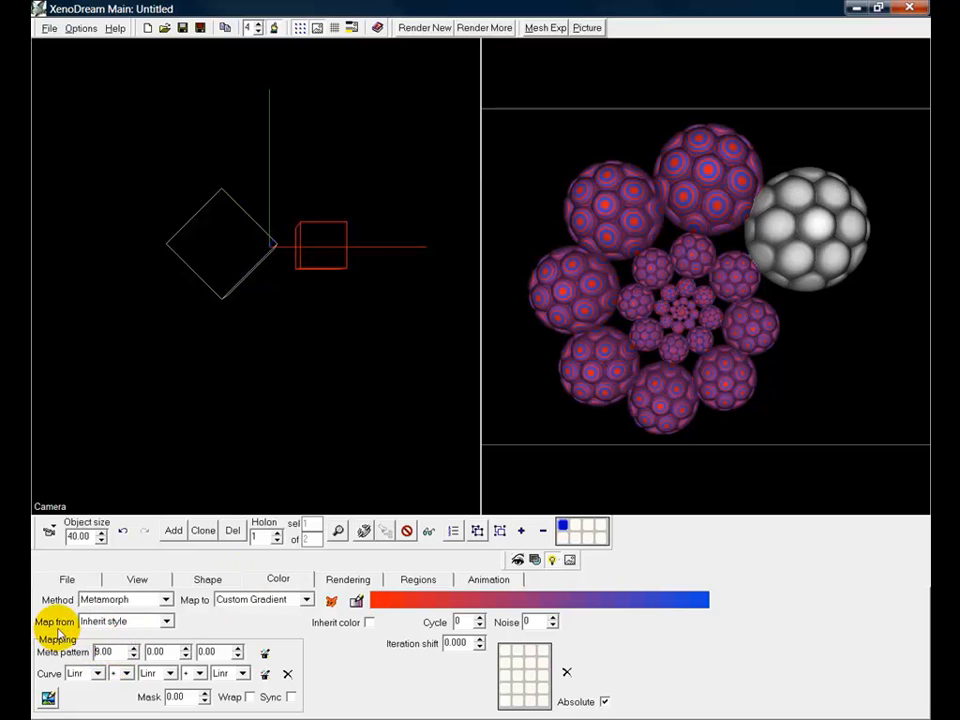
# Map holon 1's color from Inherit all and lower its first meta pattern value gradually to 0.
pyautogui.click(168, 622)
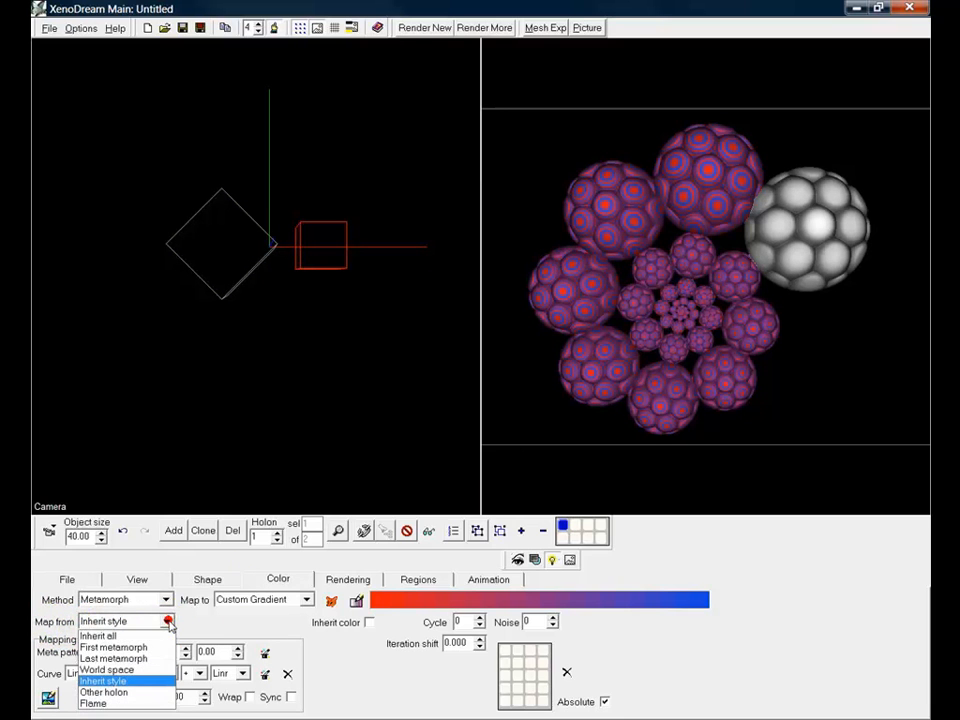
pyautogui.click(106, 636)
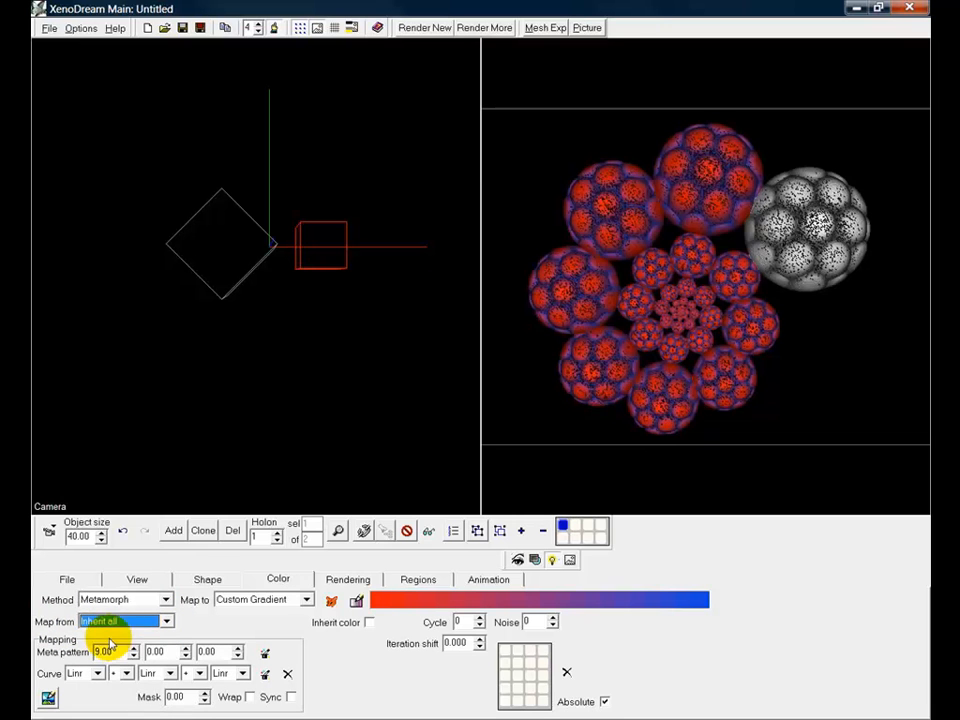
pyautogui.click(115, 651)
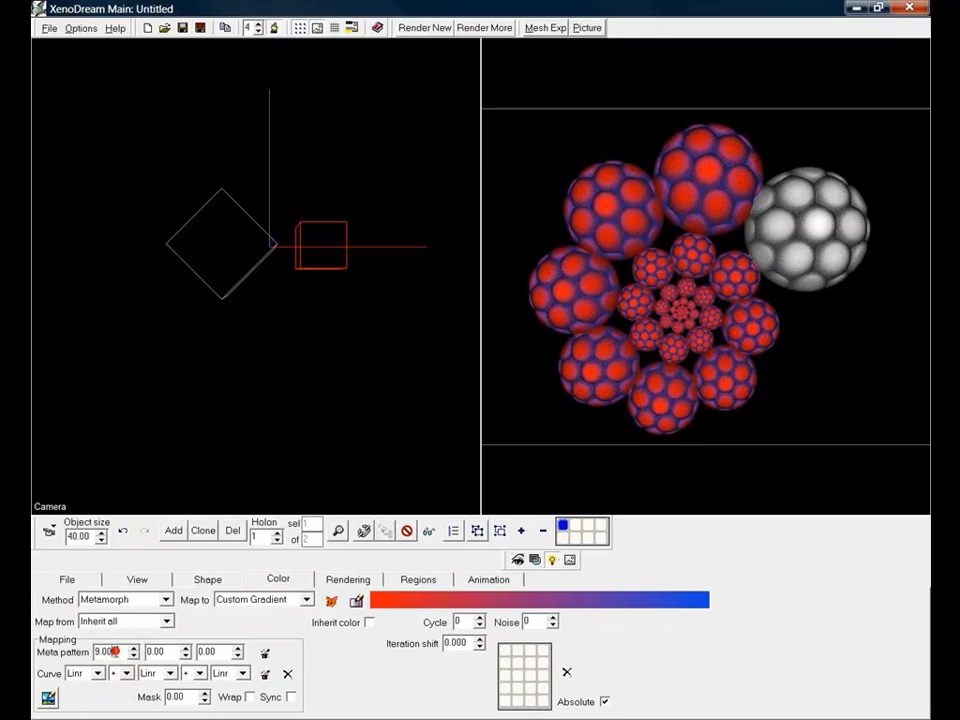
pyautogui.press('Down')
pyautogui.press('Down')
pyautogui.press('Down')
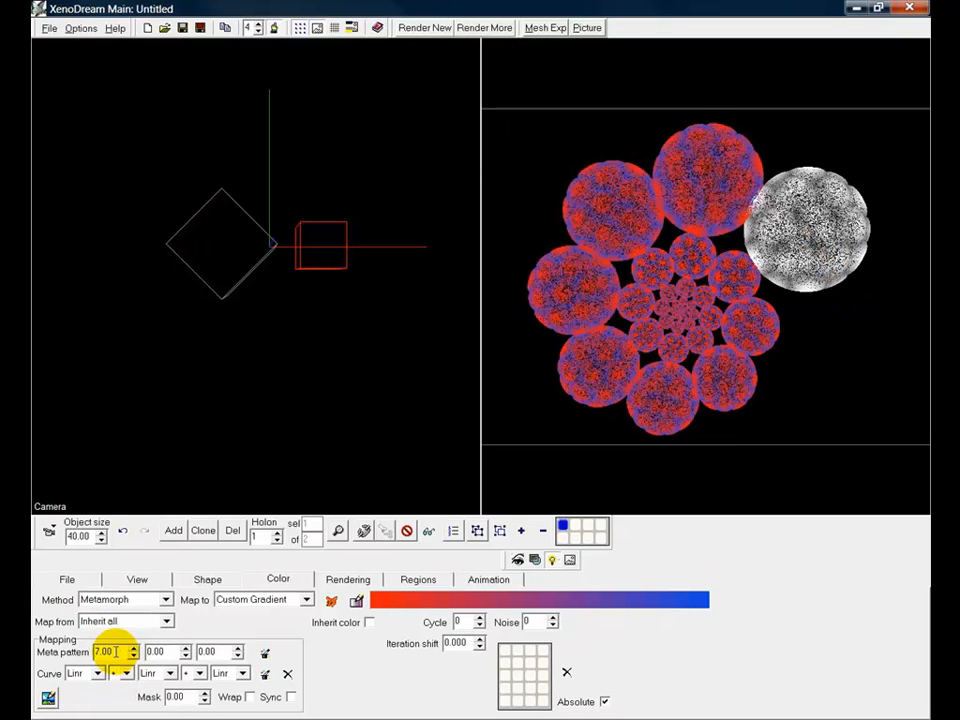
pyautogui.press('Down')
pyautogui.press('Down')
pyautogui.press('Down')
pyautogui.press('Down')
pyautogui.press('Down')
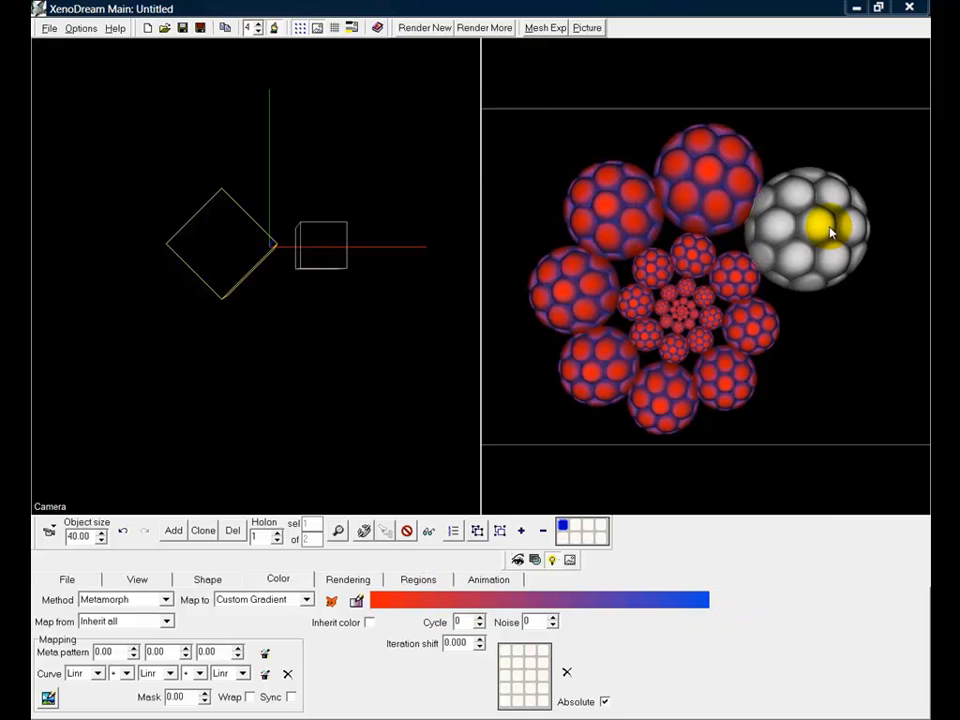
# Set the start color of holon 2's gradient to yellow with RGB 202, 221, 23.
pyautogui.click(277, 535)
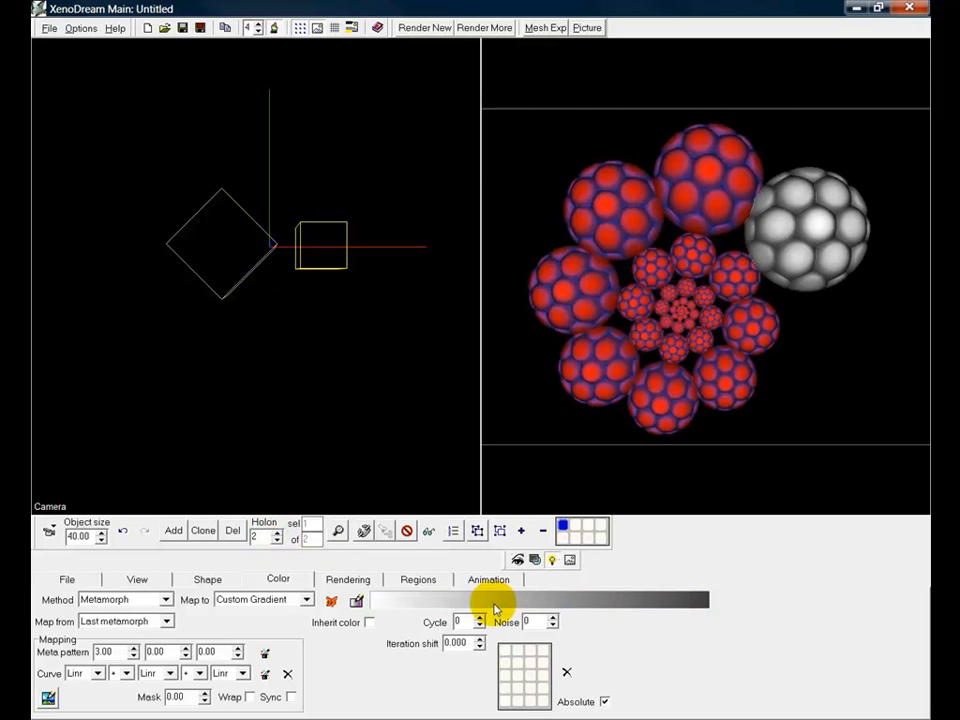
pyautogui.click(357, 601)
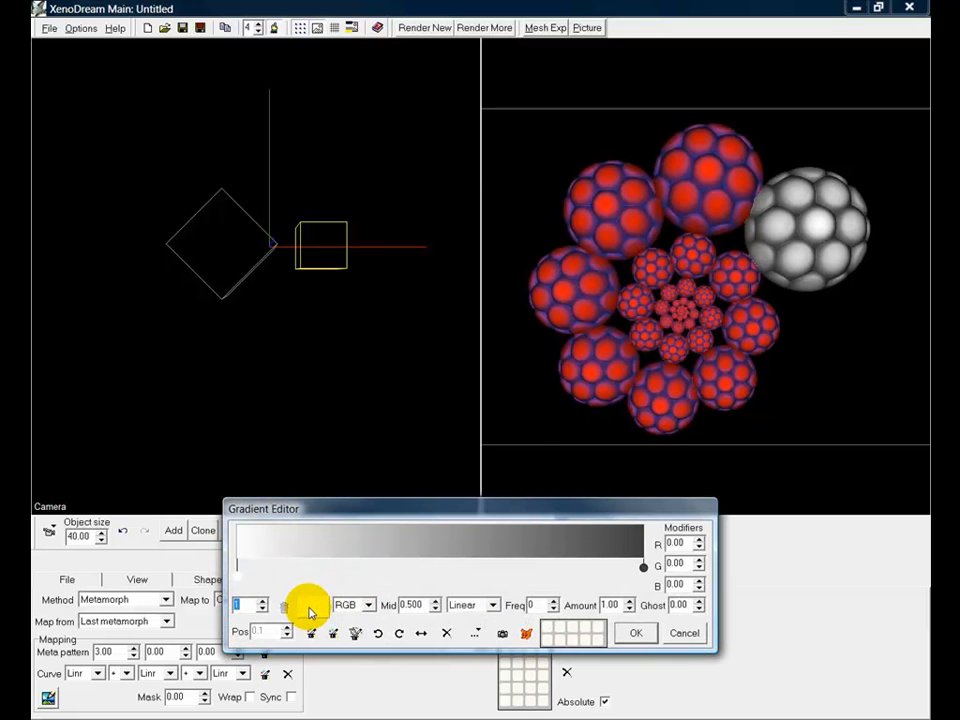
pyautogui.click(310, 608)
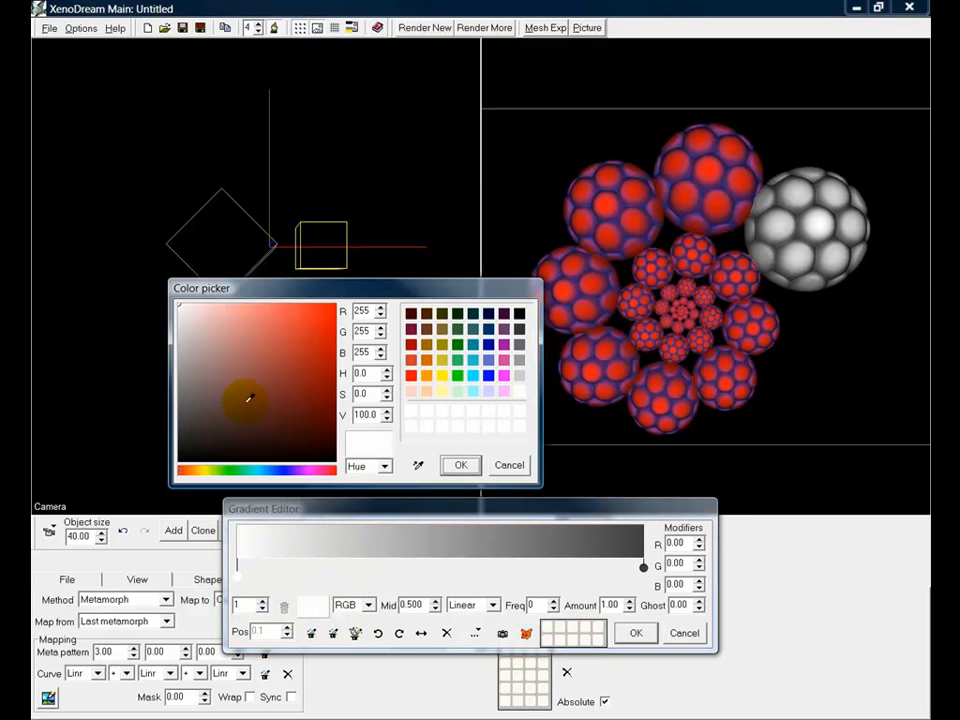
pyautogui.click(207, 469)
pyautogui.click(251, 401)
pyautogui.click(320, 322)
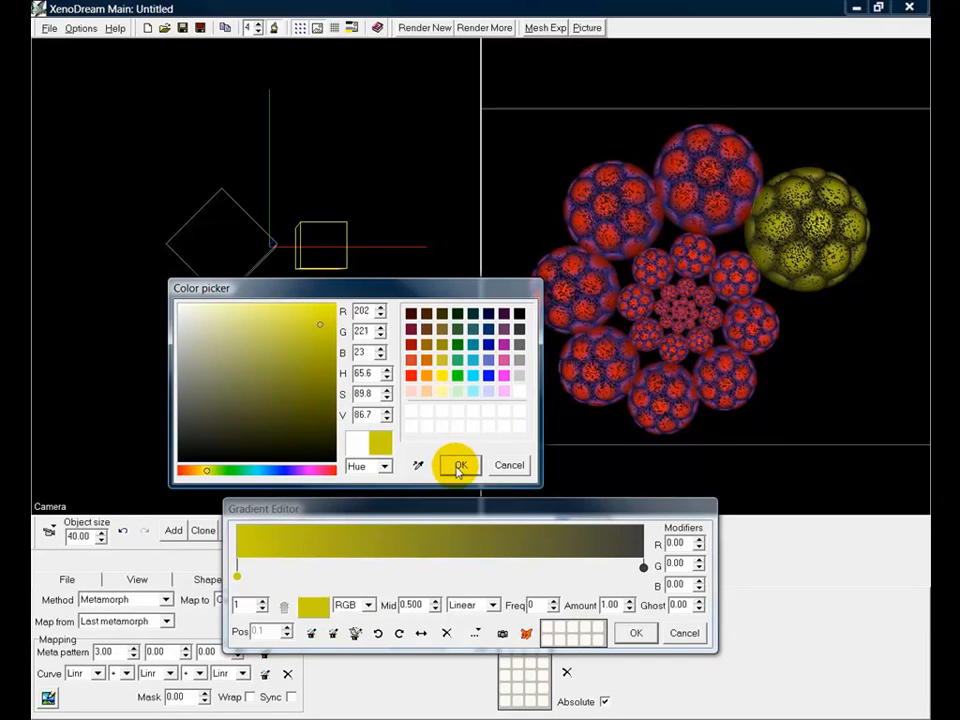
pyautogui.click(460, 465)
# Set the end color of holon 2's gradient to green with RGB 29, 223, 29 and accept the gradient.
pyautogui.doubleClick(644, 570)
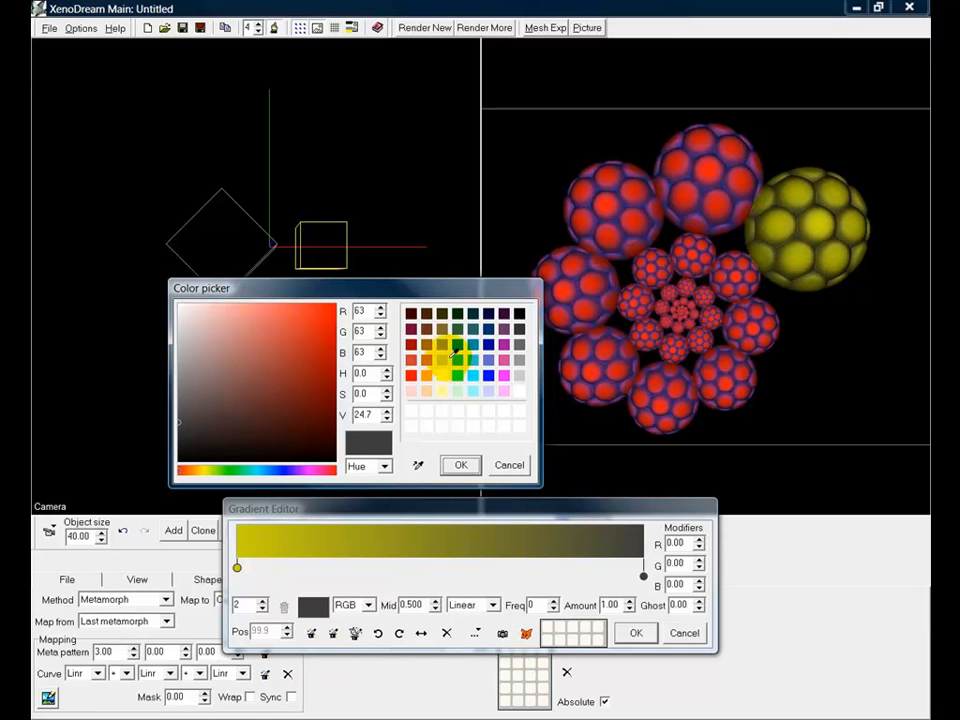
pyautogui.click(320, 318)
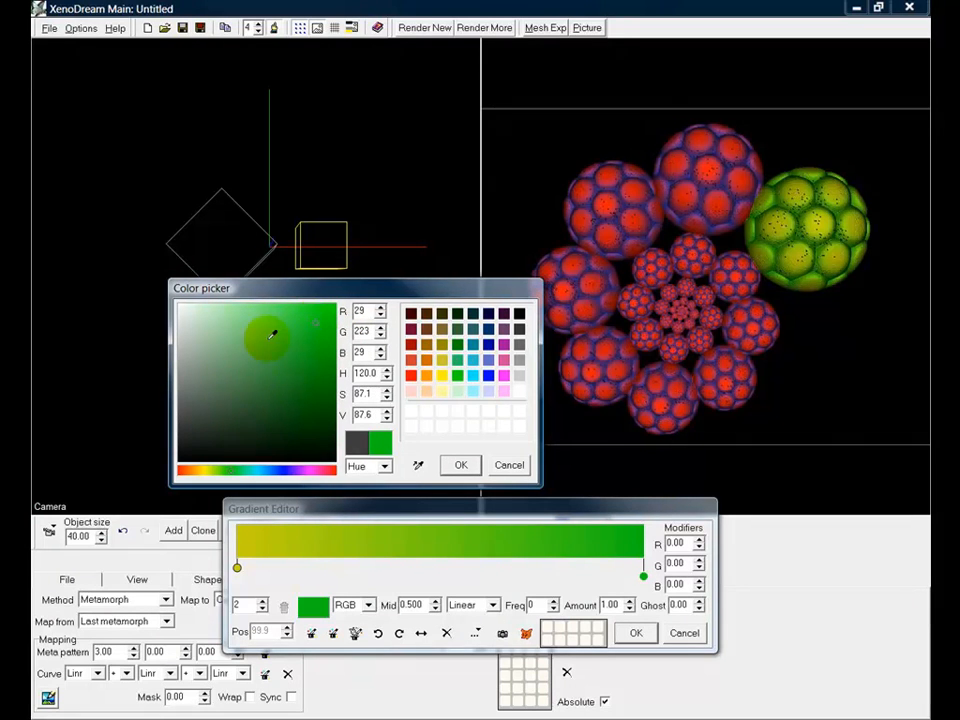
pyautogui.click(459, 464)
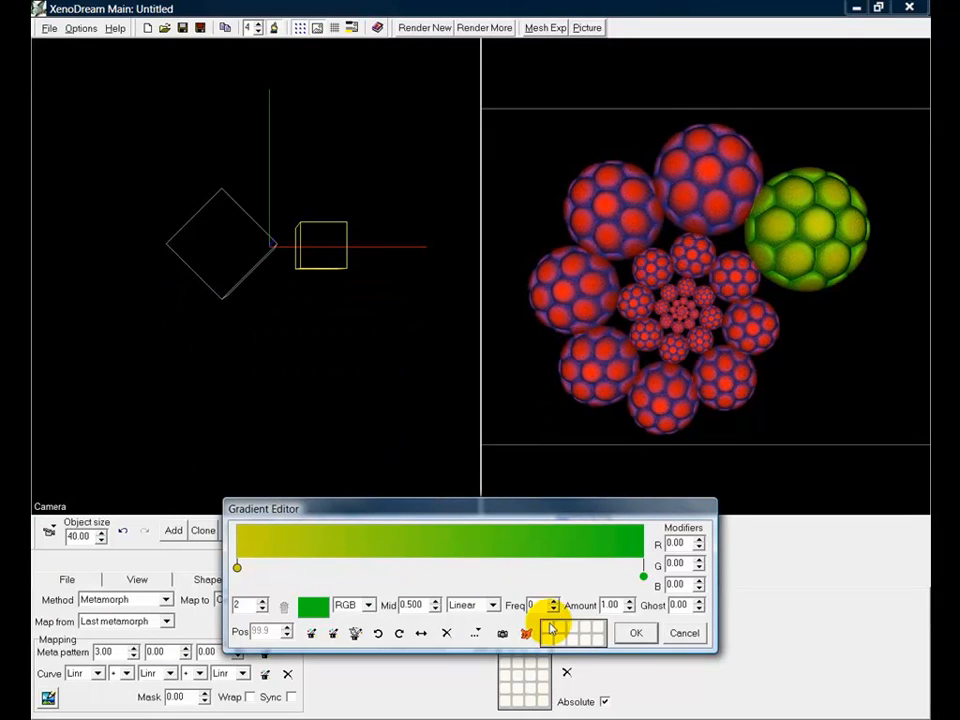
pyautogui.click(633, 633)
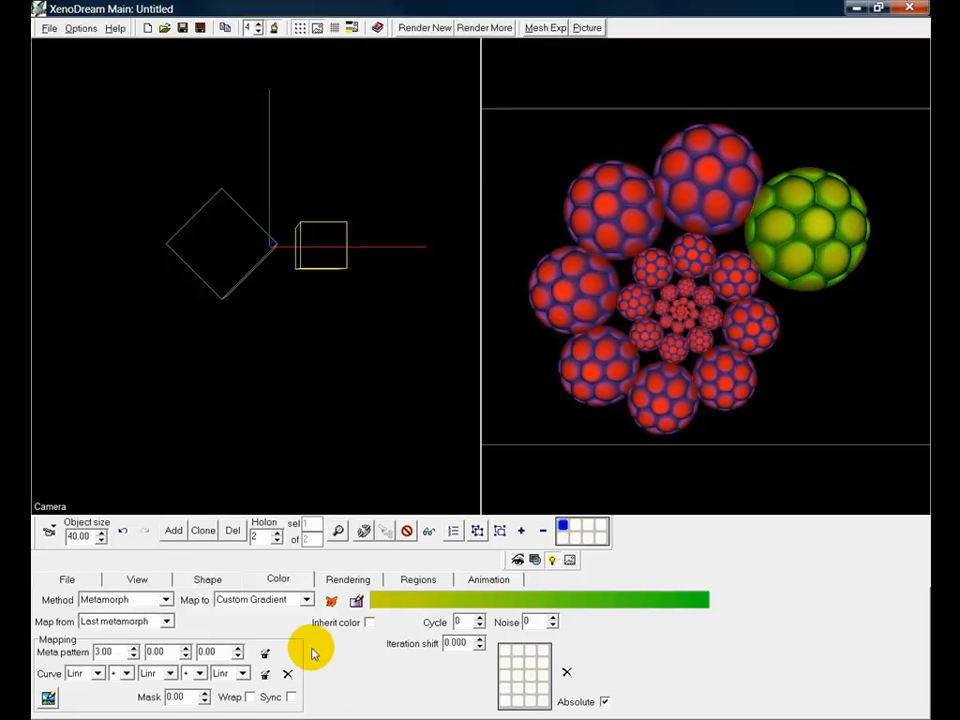
# Try Inherit color on holon 2, switch it off again and enable it on holon 1 instead.
pyautogui.click(369, 623)
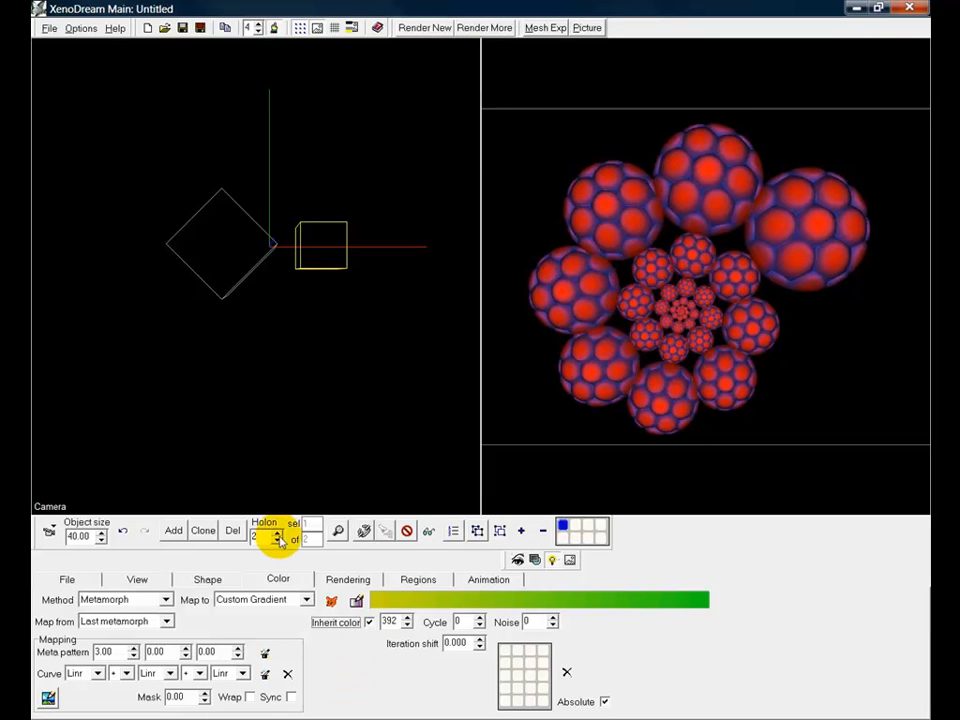
pyautogui.click(276, 541)
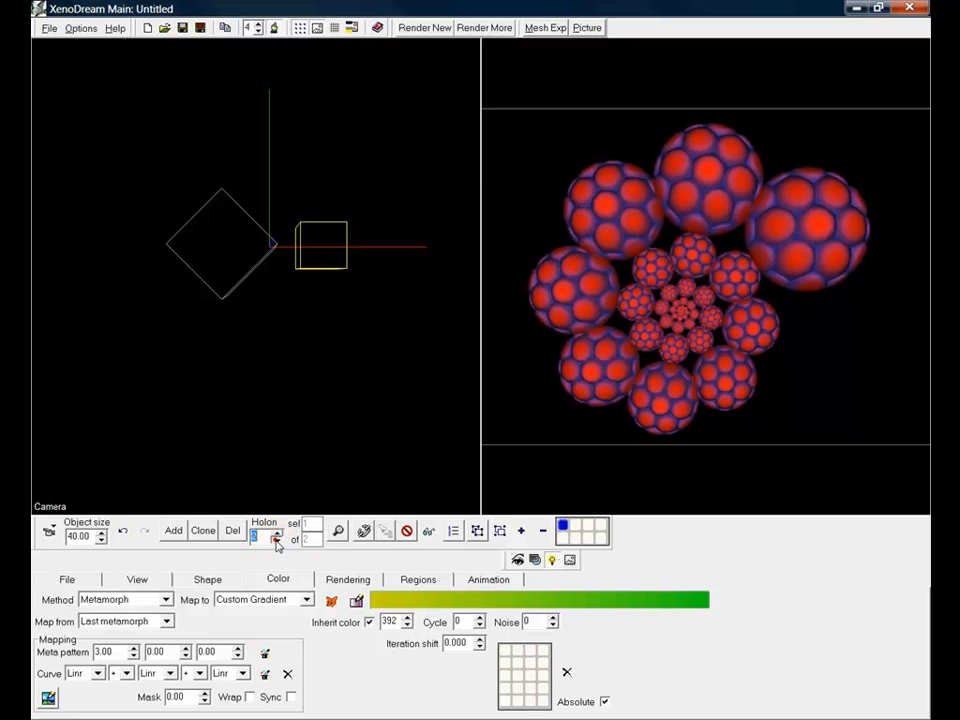
pyautogui.click(277, 542)
pyautogui.click(369, 623)
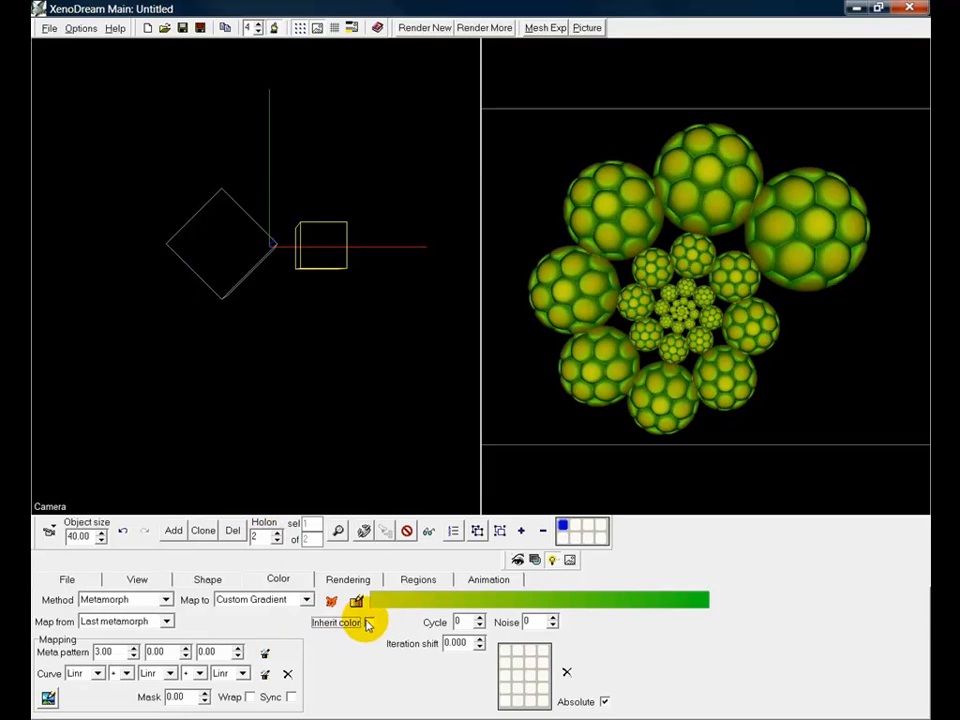
pyautogui.click(268, 538)
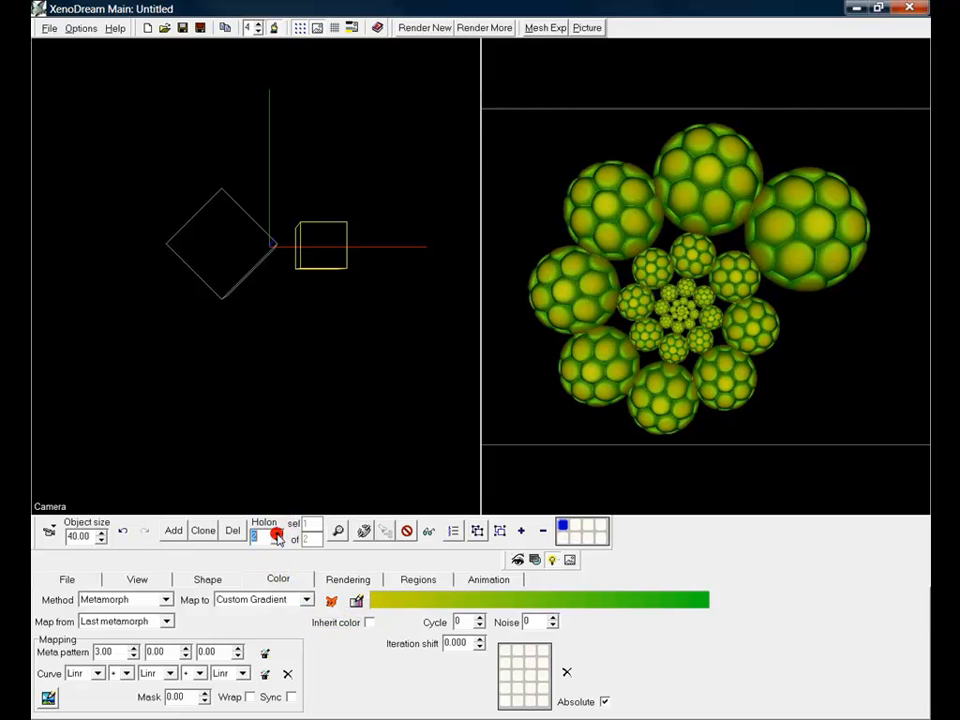
pyautogui.click(276, 541)
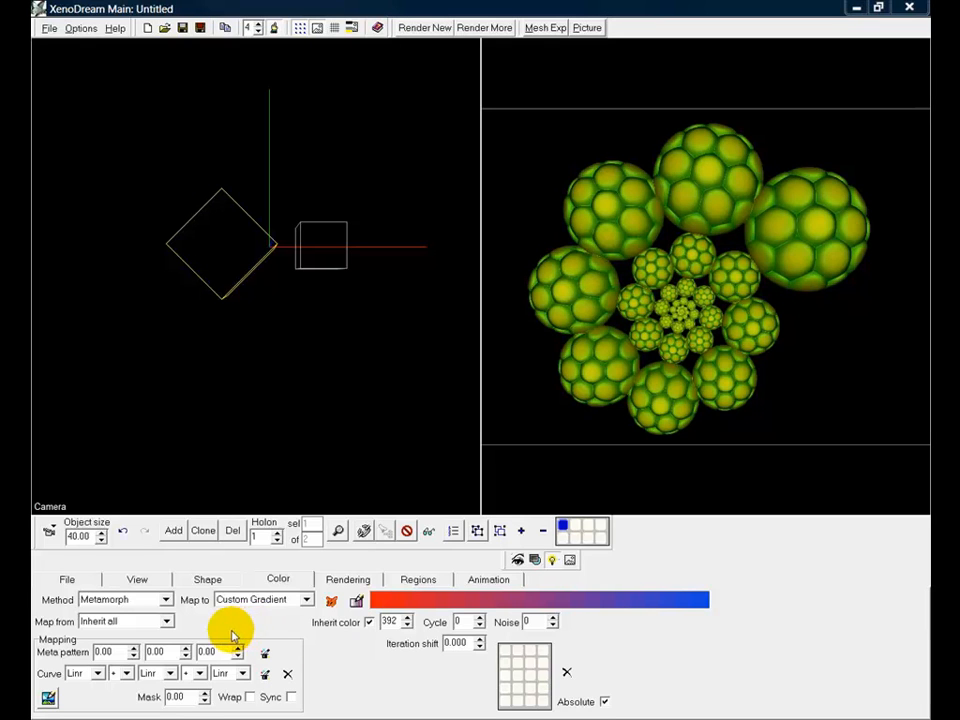
# Apply the Cream forest hues gradient preset from the Basic plain category to holon 2.
pyautogui.click(277, 533)
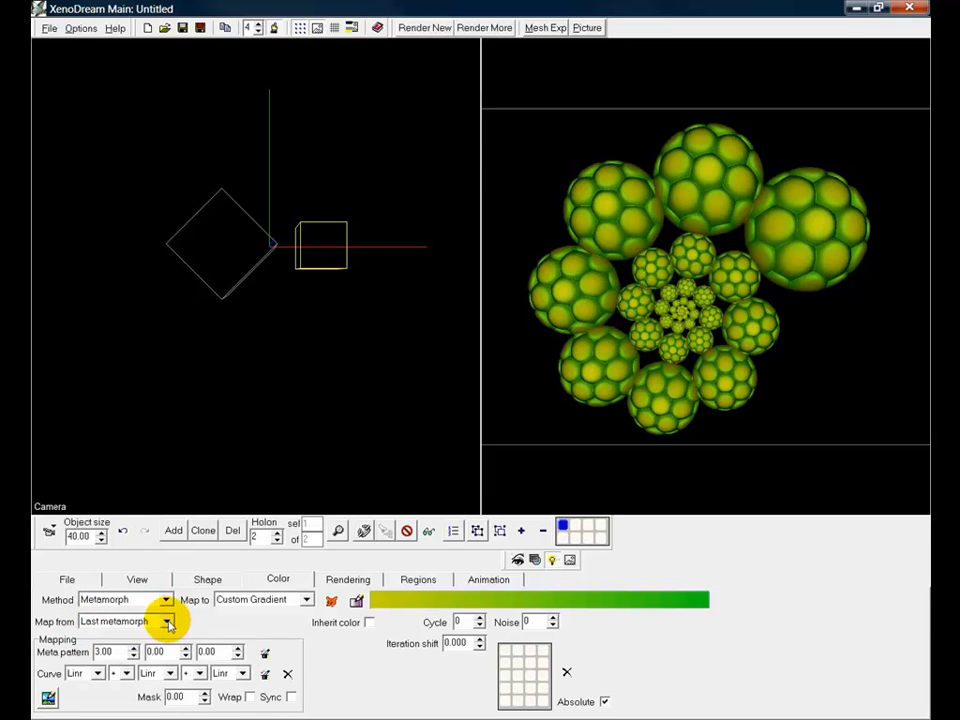
pyautogui.click(332, 601)
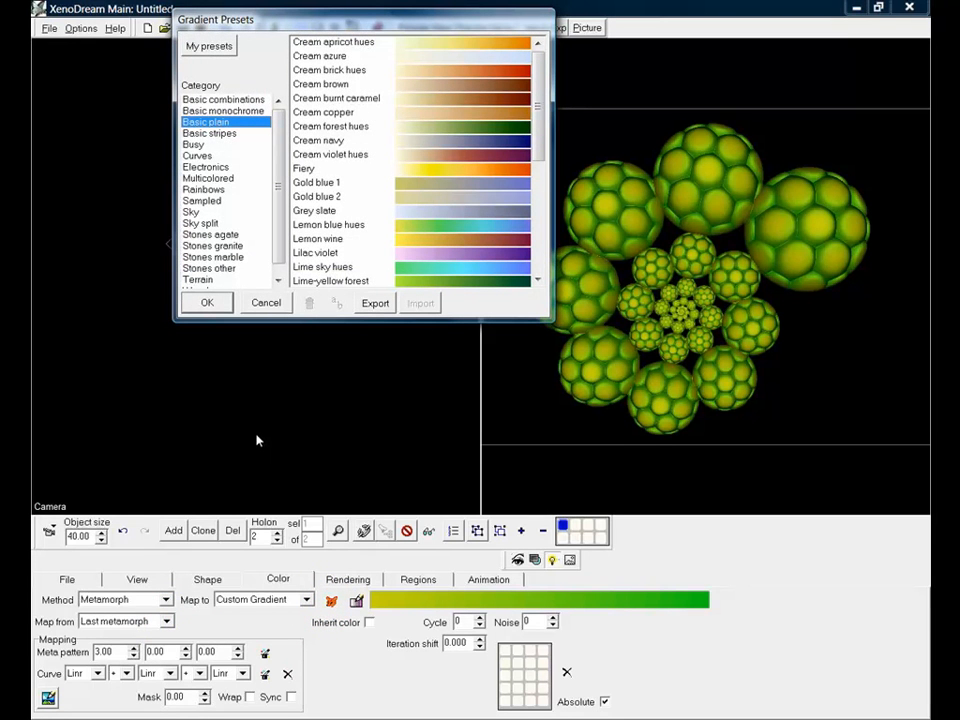
pyautogui.click(332, 127)
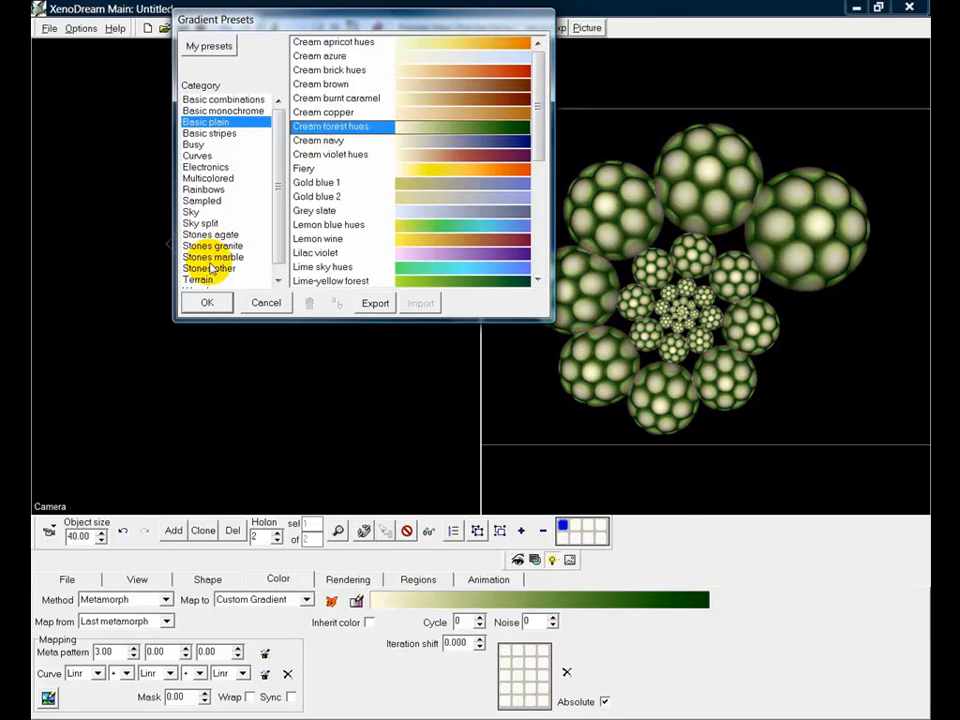
pyautogui.click(207, 302)
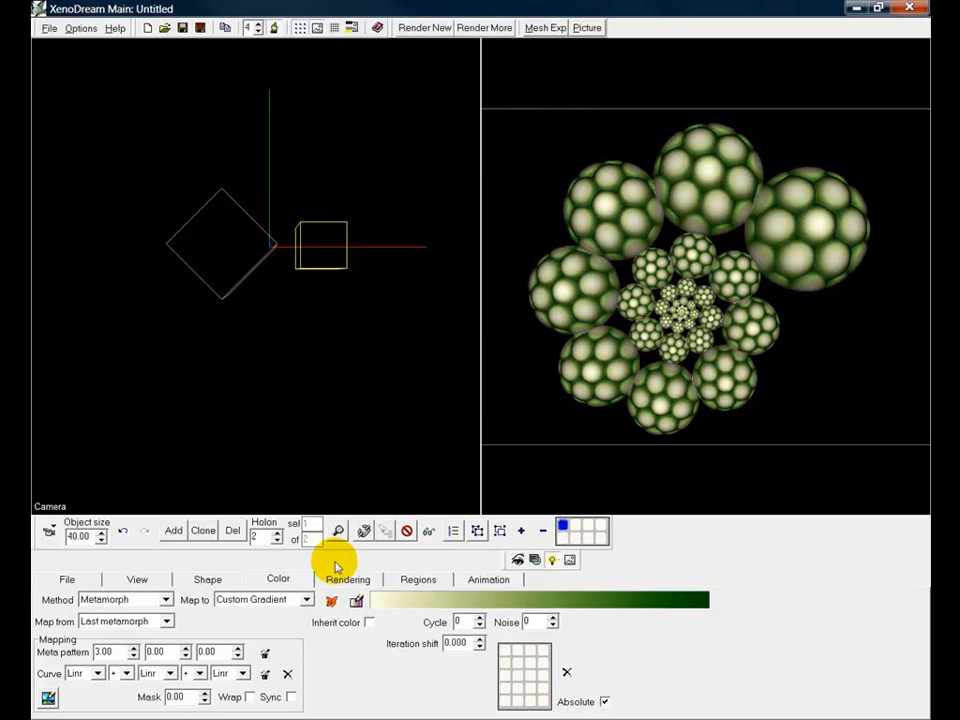
# Try second meta pattern values of 3, 6 and 8 on holon 2's color mapping, ending at 9.
pyautogui.click(167, 654)
pyautogui.doubleClick(167, 652)
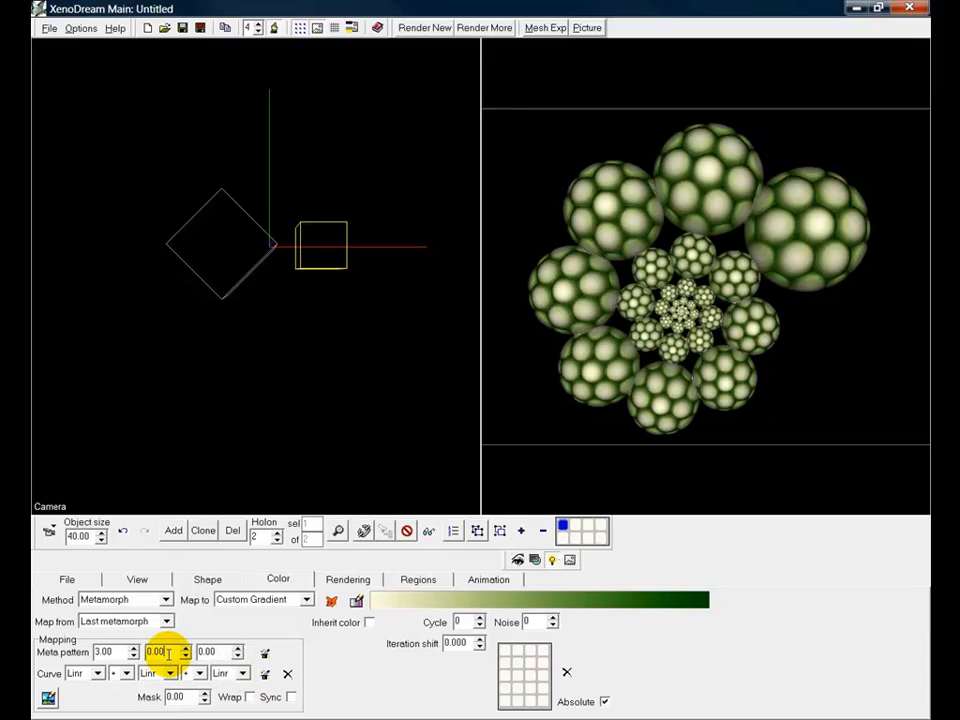
pyautogui.write('3')
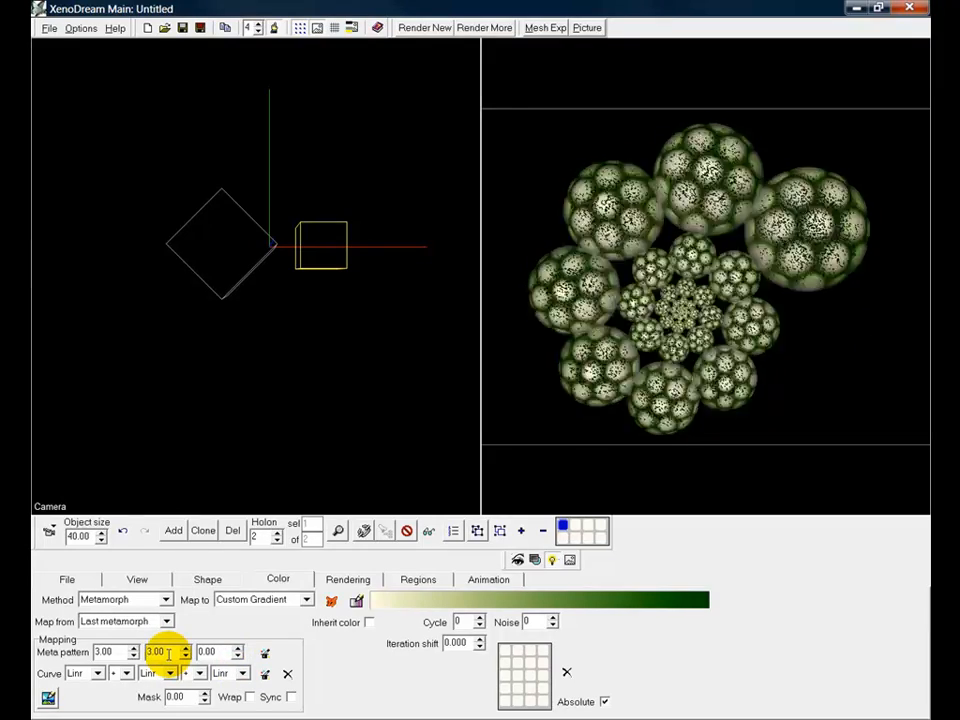
pyautogui.write('6')
pyautogui.write('8')
pyautogui.write('9')
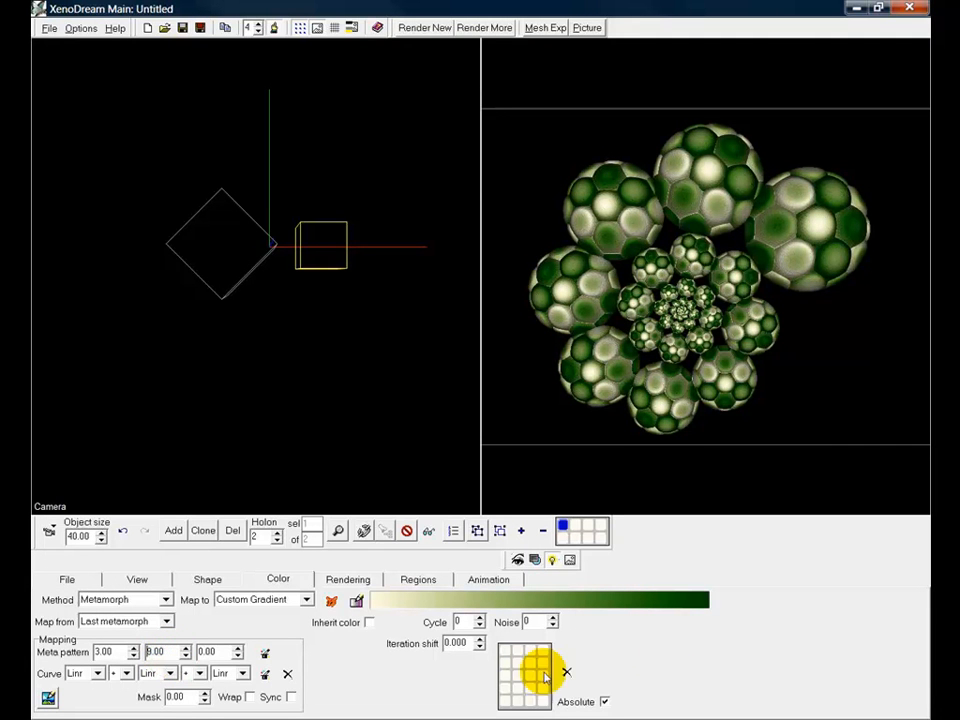